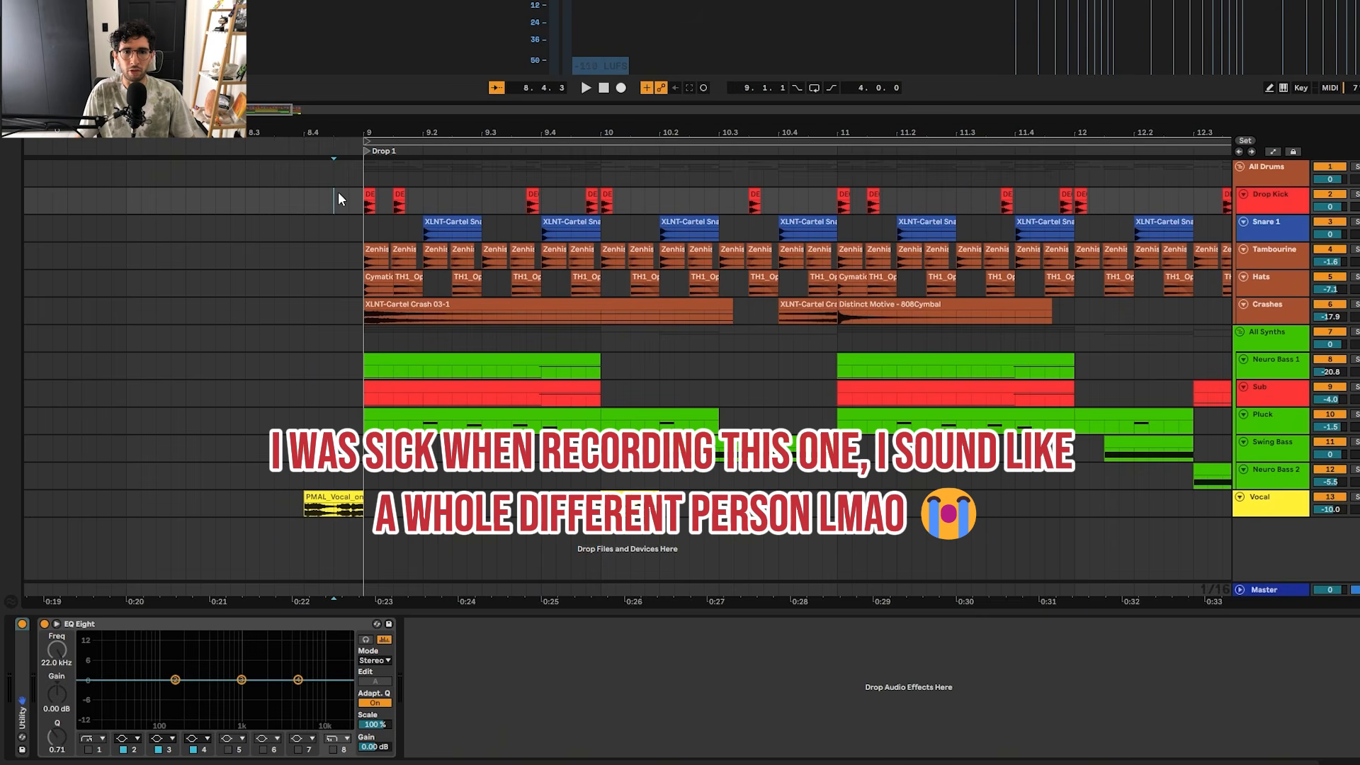
- Play back the first Neuro Bass 1 clip at the start of Drop 1 on its own
{"action": "left_click", "coordinate": [367, 391]}
{"action": "left_click", "coordinate": [379, 364]}
{"action": "key", "text": "space"}
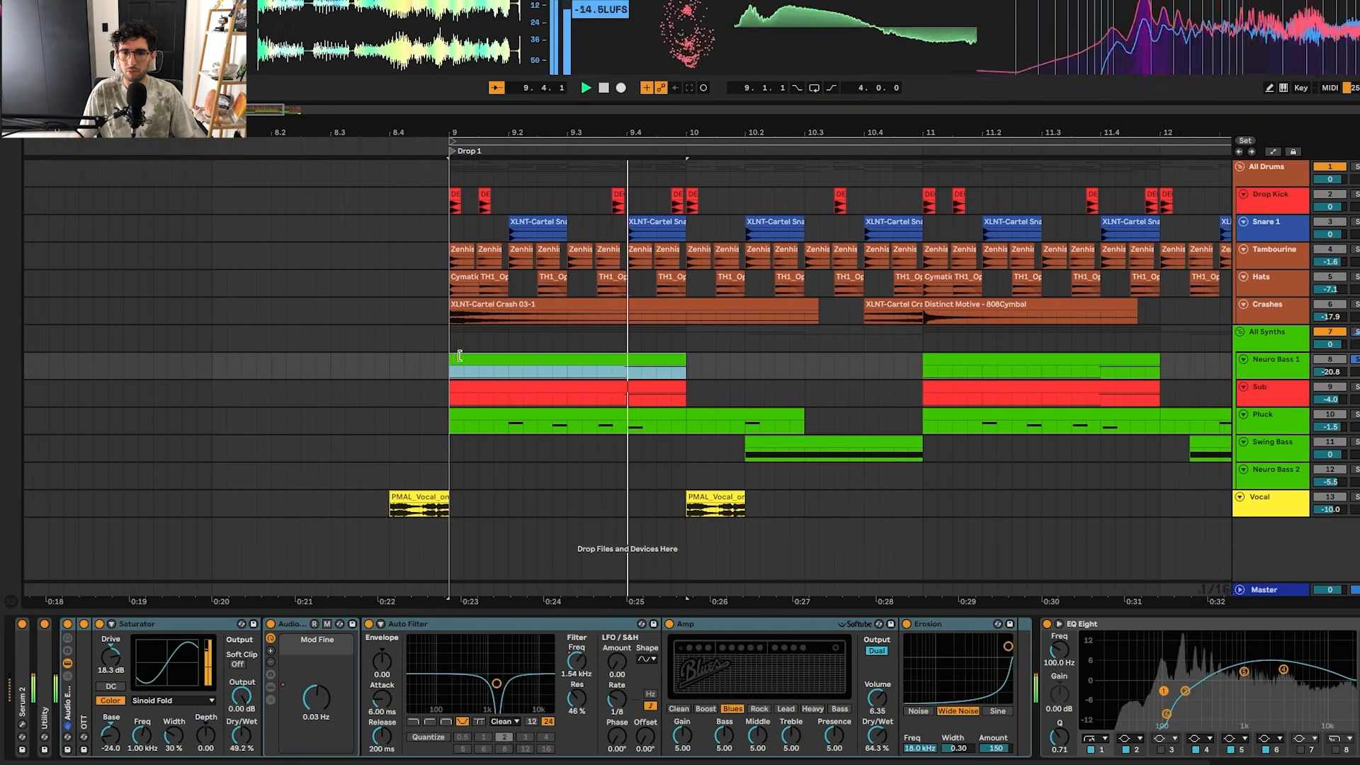
{"action": "key", "text": "space"}
- Play back the first Sub clip of Drop 1 on its own
{"action": "left_click", "coordinate": [1264, 396]}
{"action": "left_click", "coordinate": [496, 387]}
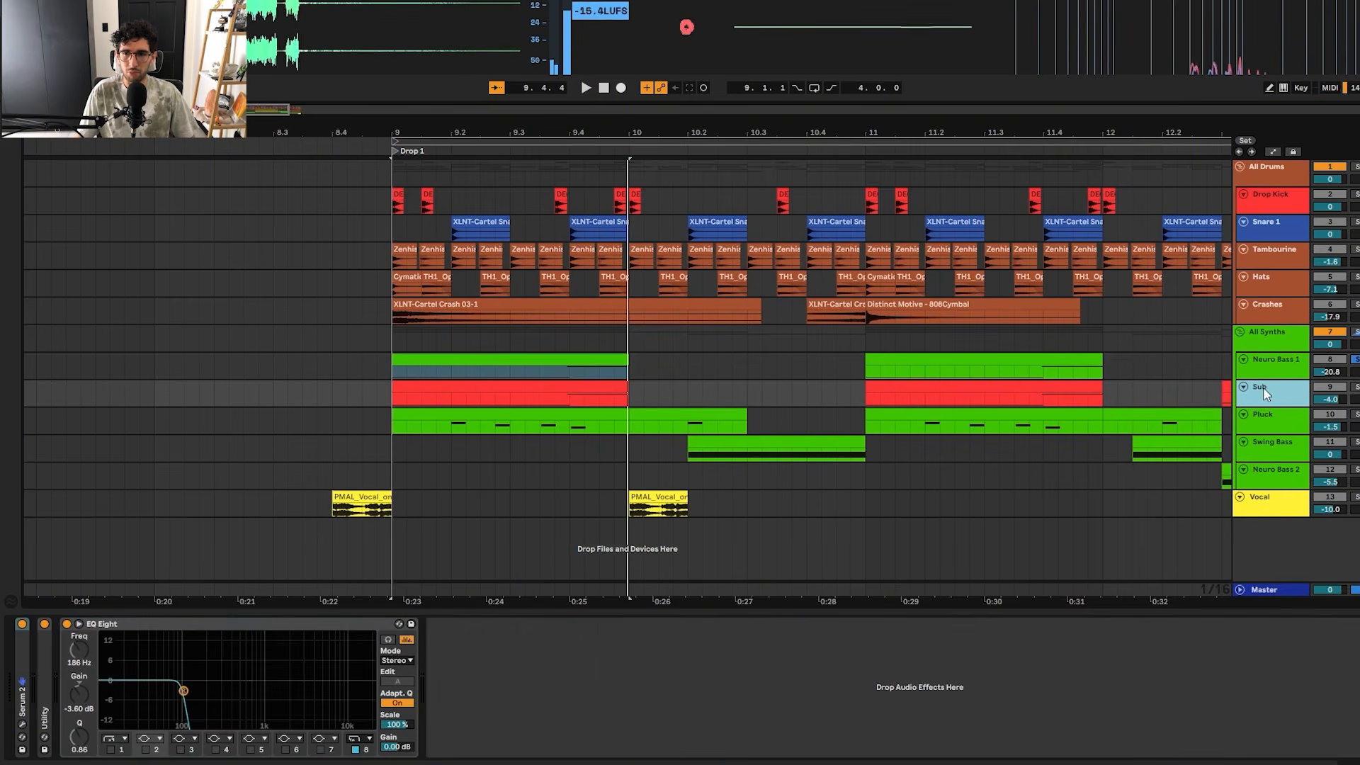
{"action": "key", "text": "space"}
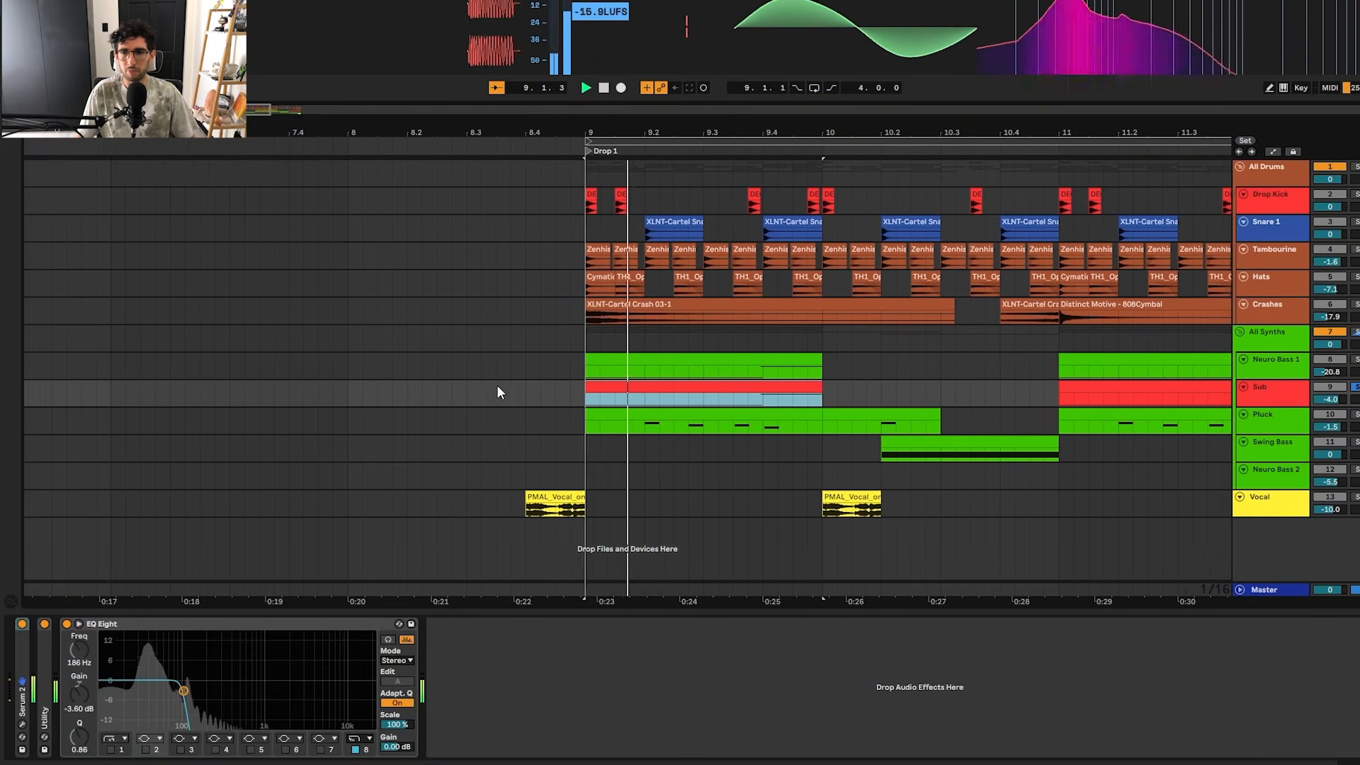
- Return to the first Neuro Bass 1 clip and listen to it again
{"action": "left_click", "coordinate": [533, 360]}
{"action": "key", "text": "space"}
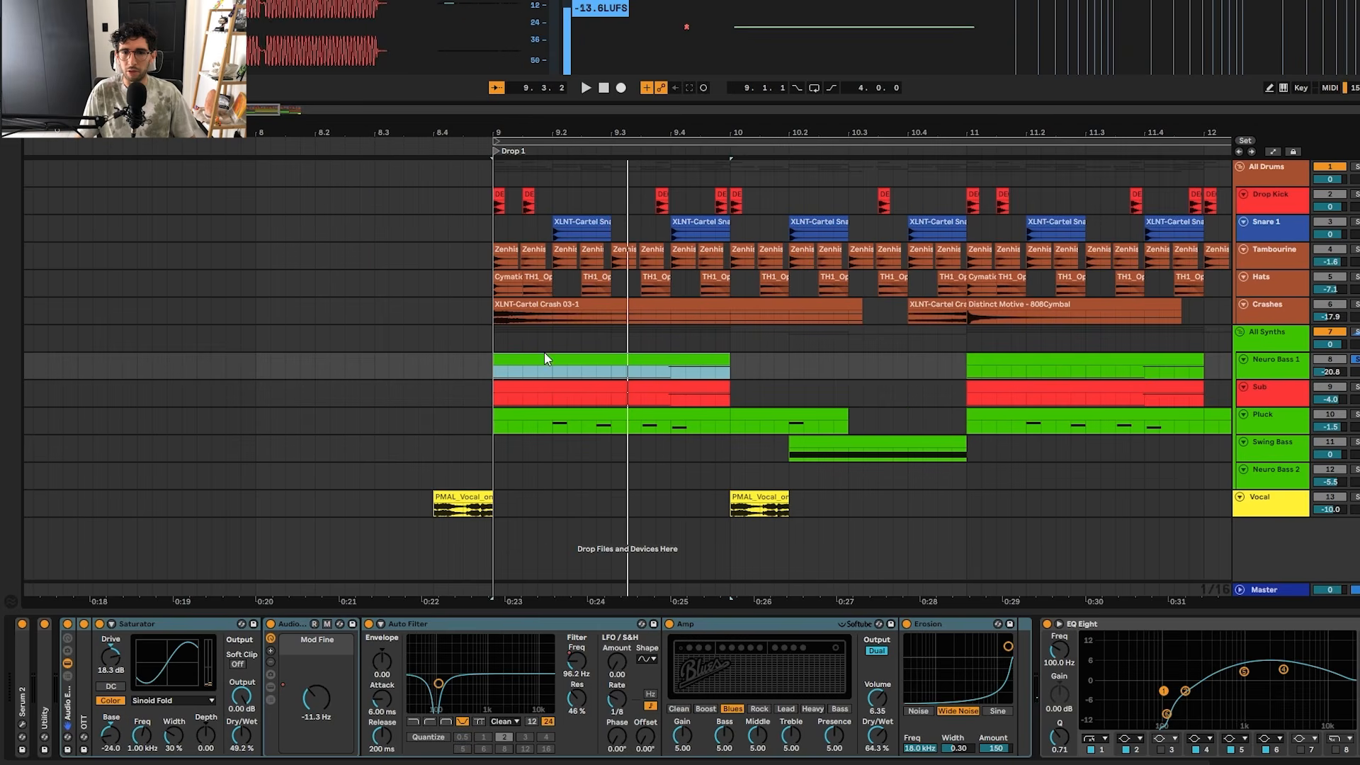
{"action": "key", "text": "space"}
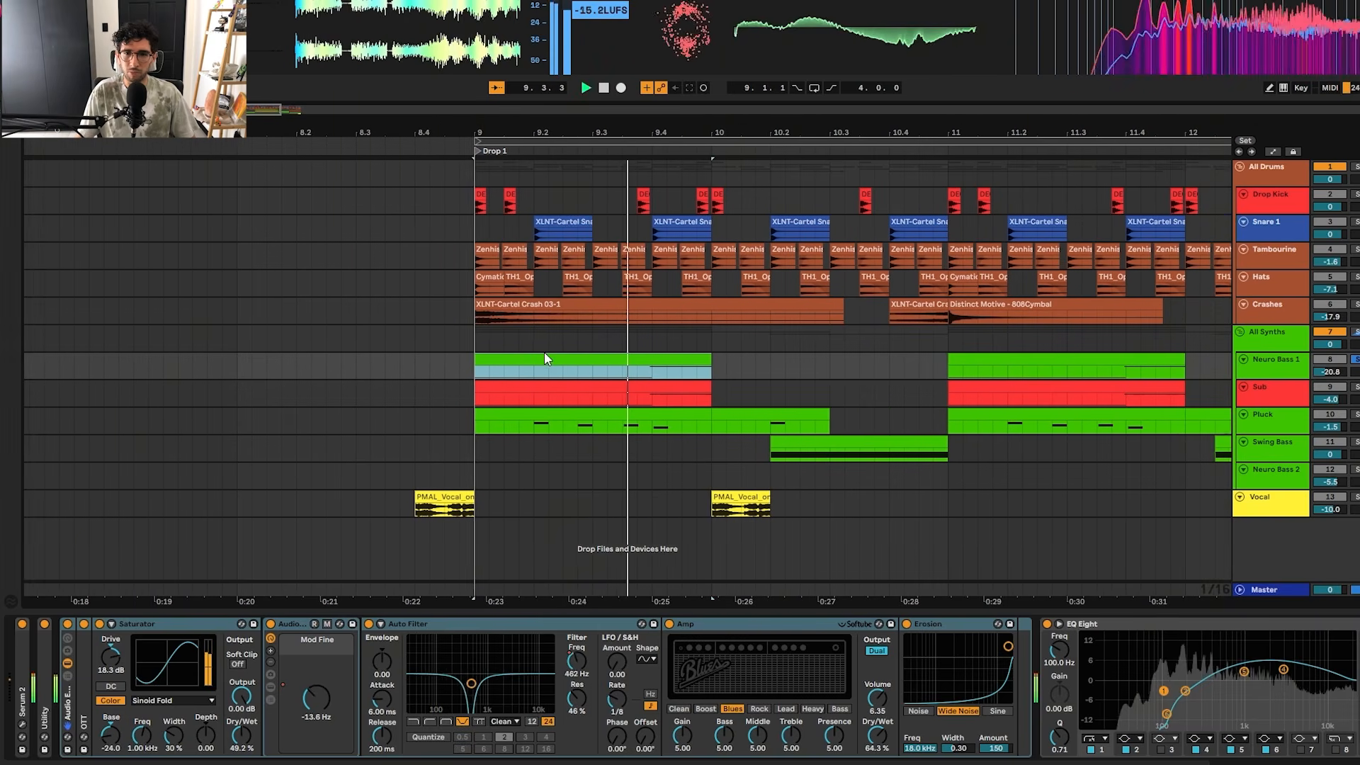
{"action": "left_click", "coordinate": [544, 359]}
{"action": "key", "text": "space"}
- Open Serum 2 on the Neuro Bass 1 track and set oscillator A's unison width to 0
{"action": "key", "text": "ctrl+alt+p"}
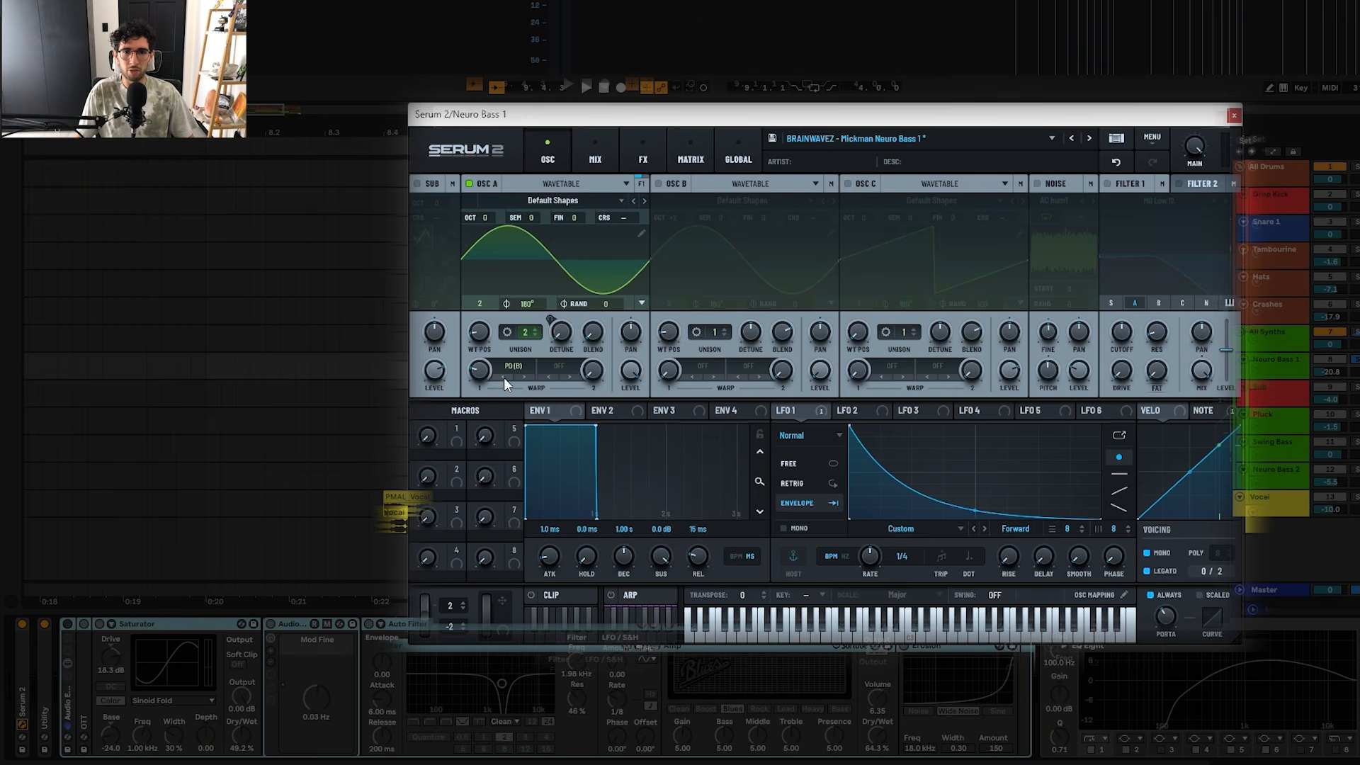
{"action": "left_click", "coordinate": [508, 331]}
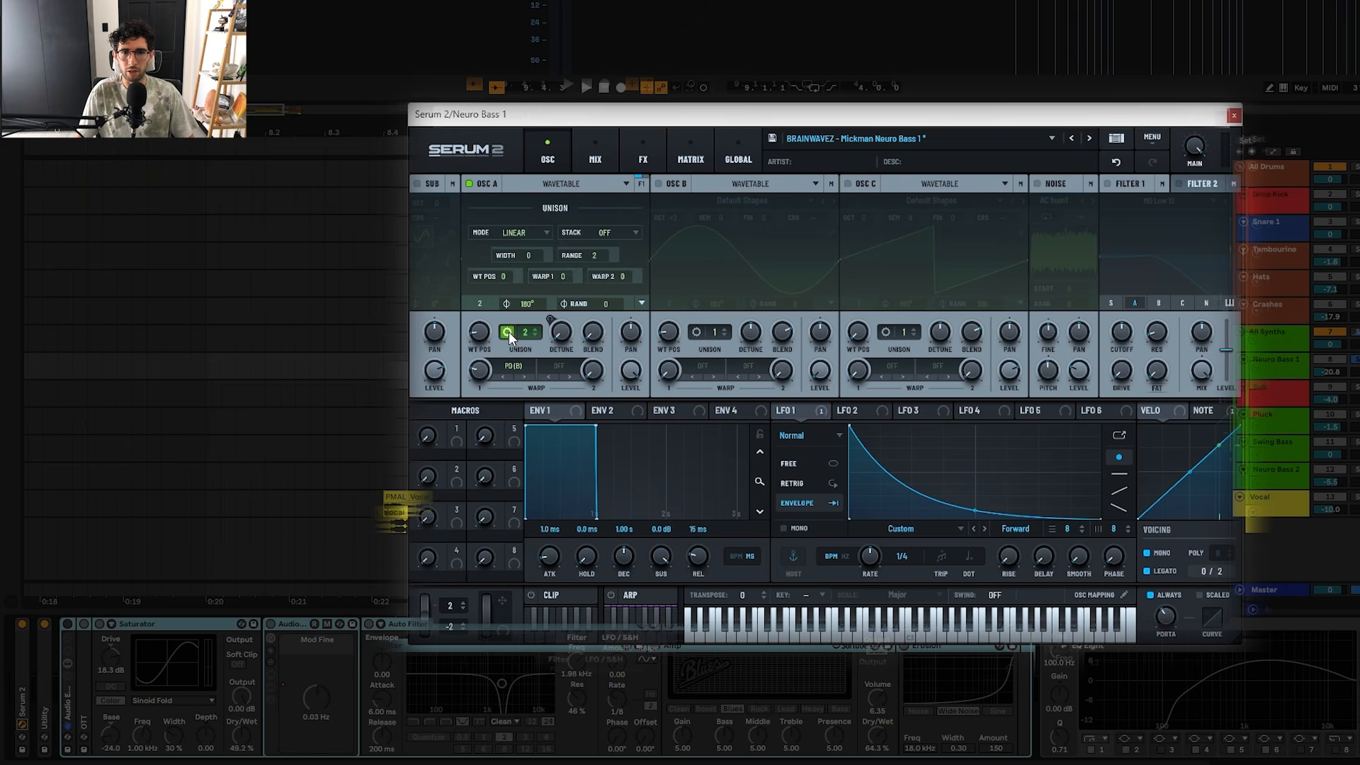
{"action": "left_click_drag", "start_coordinate": [533, 251], "coordinate": [534, 252]}
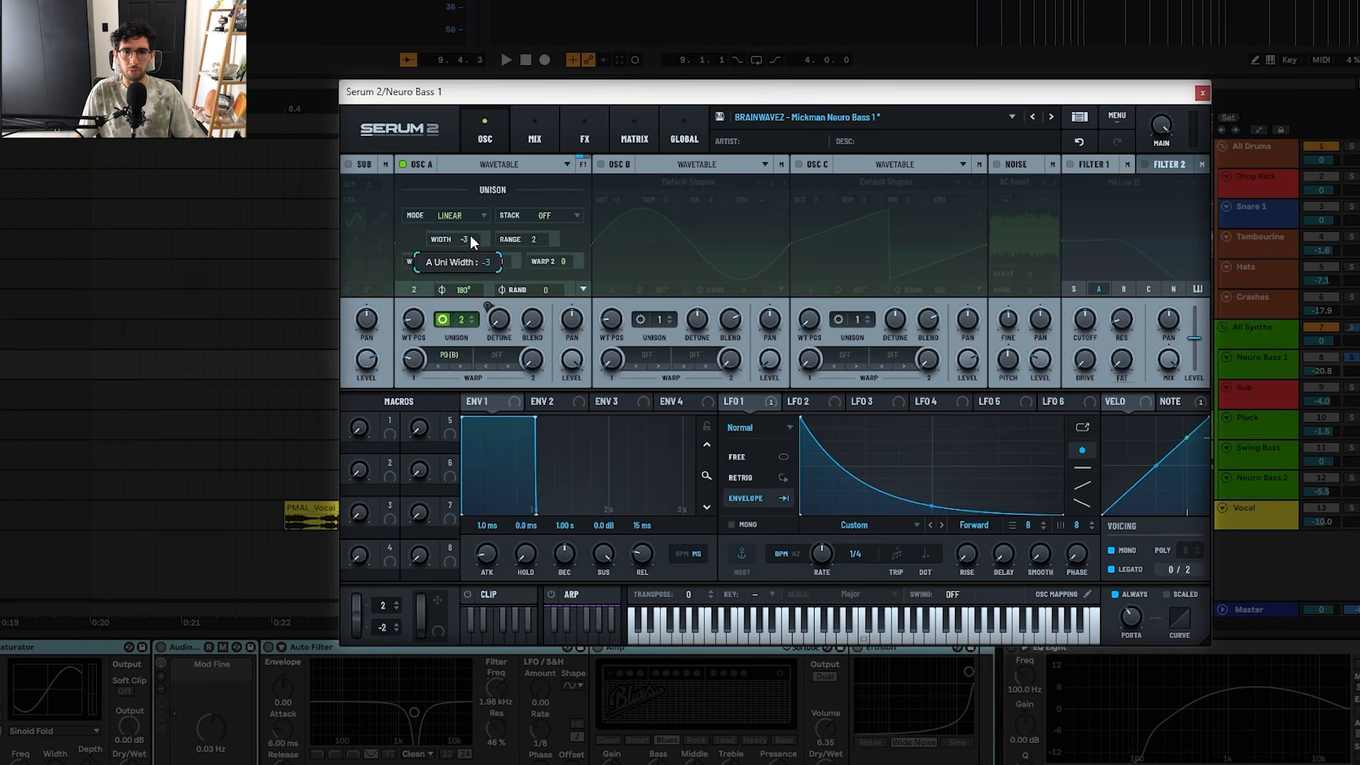
{"action": "double_click", "coordinate": [535, 252]}
{"action": "type", "text": "0"}
{"action": "key", "text": "Return"}
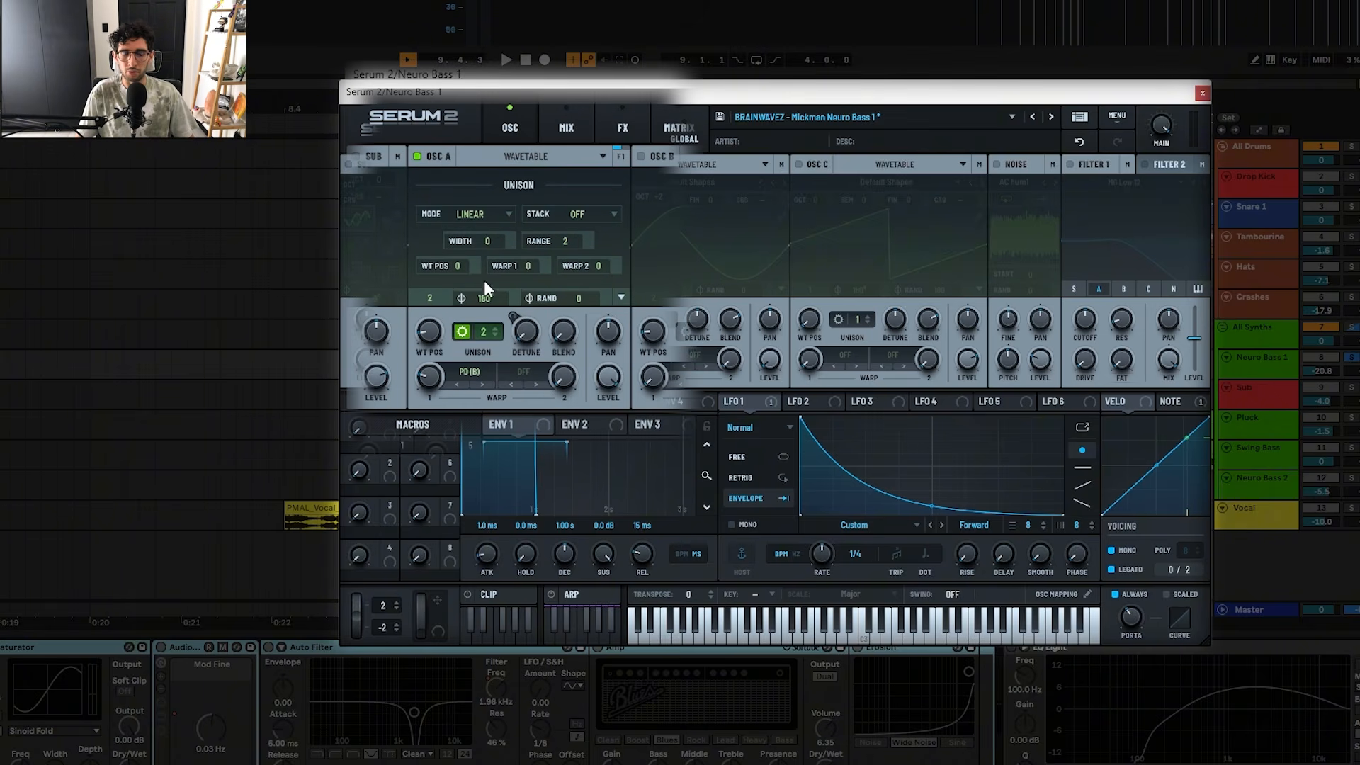
{"action": "left_click", "coordinate": [461, 330]}
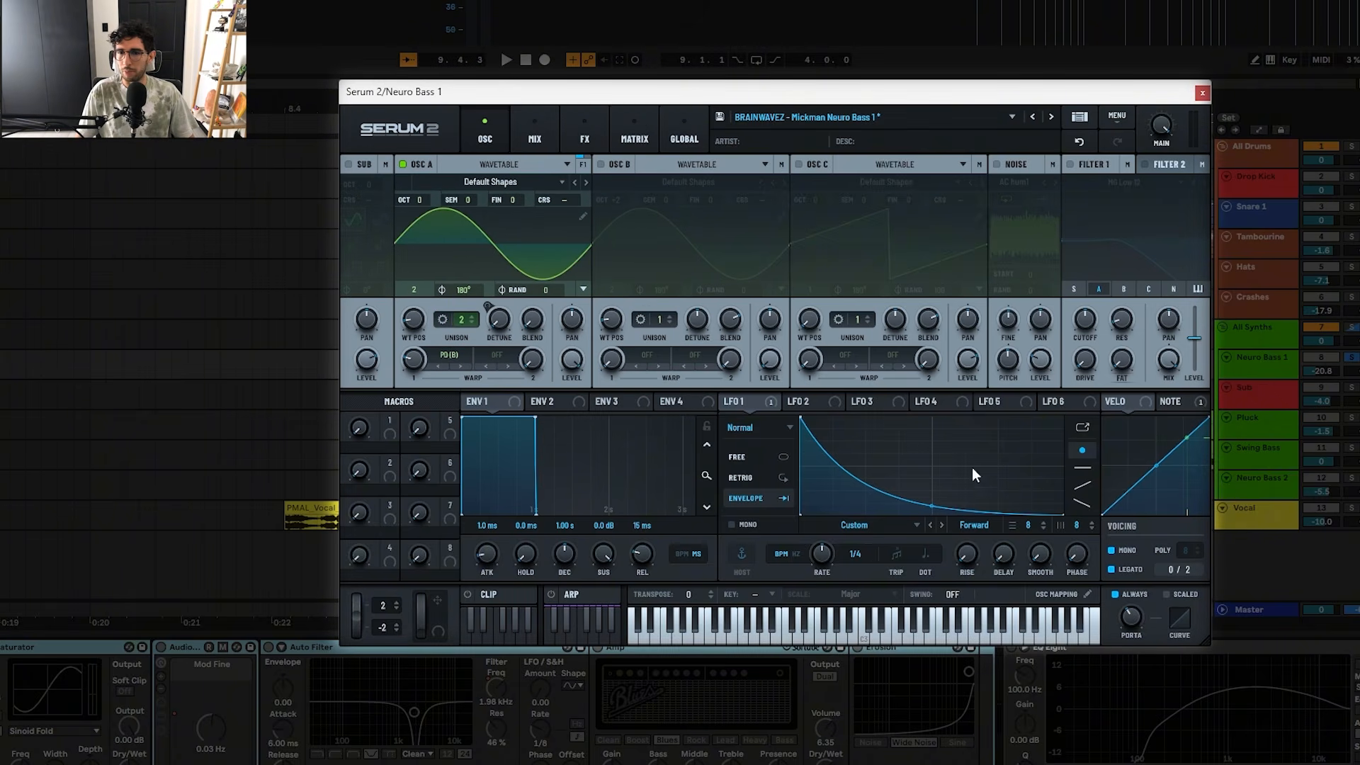
- Inspect the Note modulation curve driving oscillator A's detune and turn on oscillator B
{"action": "left_click", "coordinate": [1169, 401]}
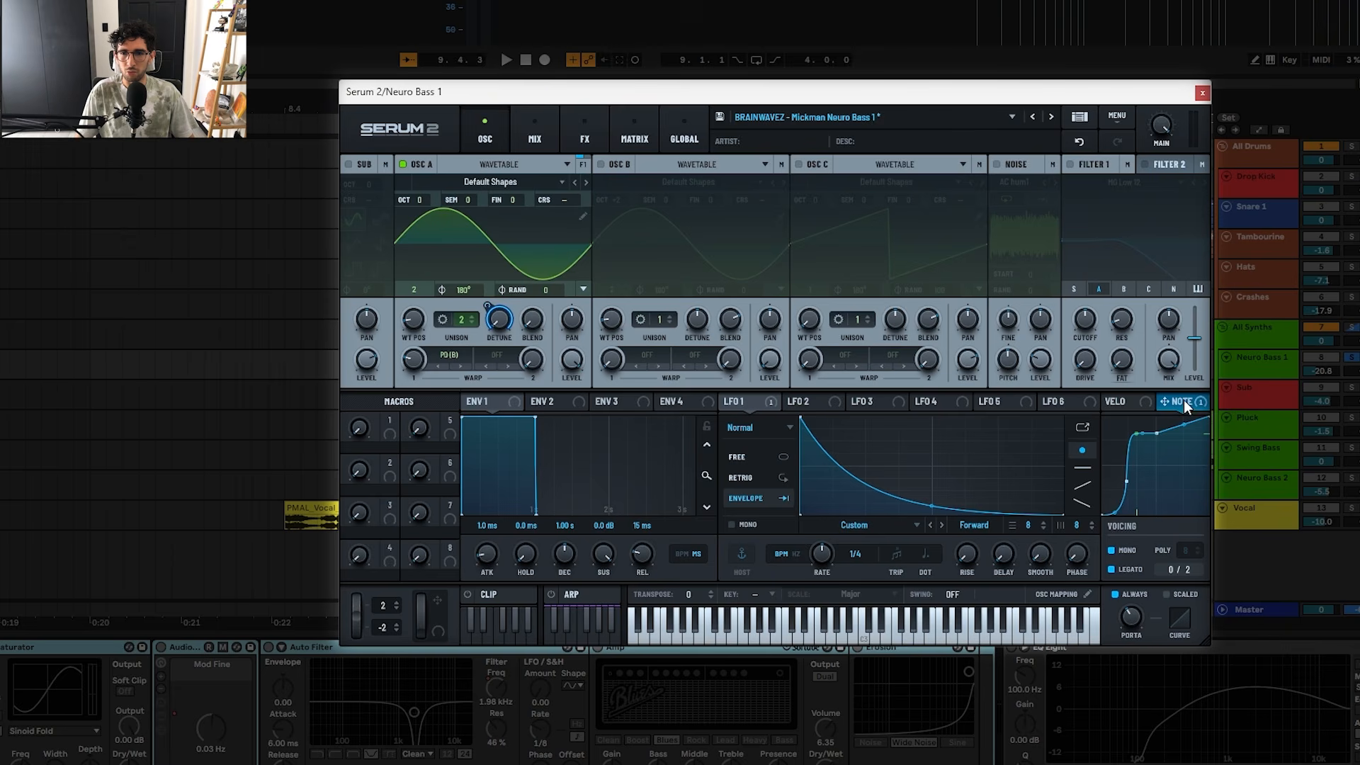
{"action": "mouse_move", "coordinate": [493, 302]}
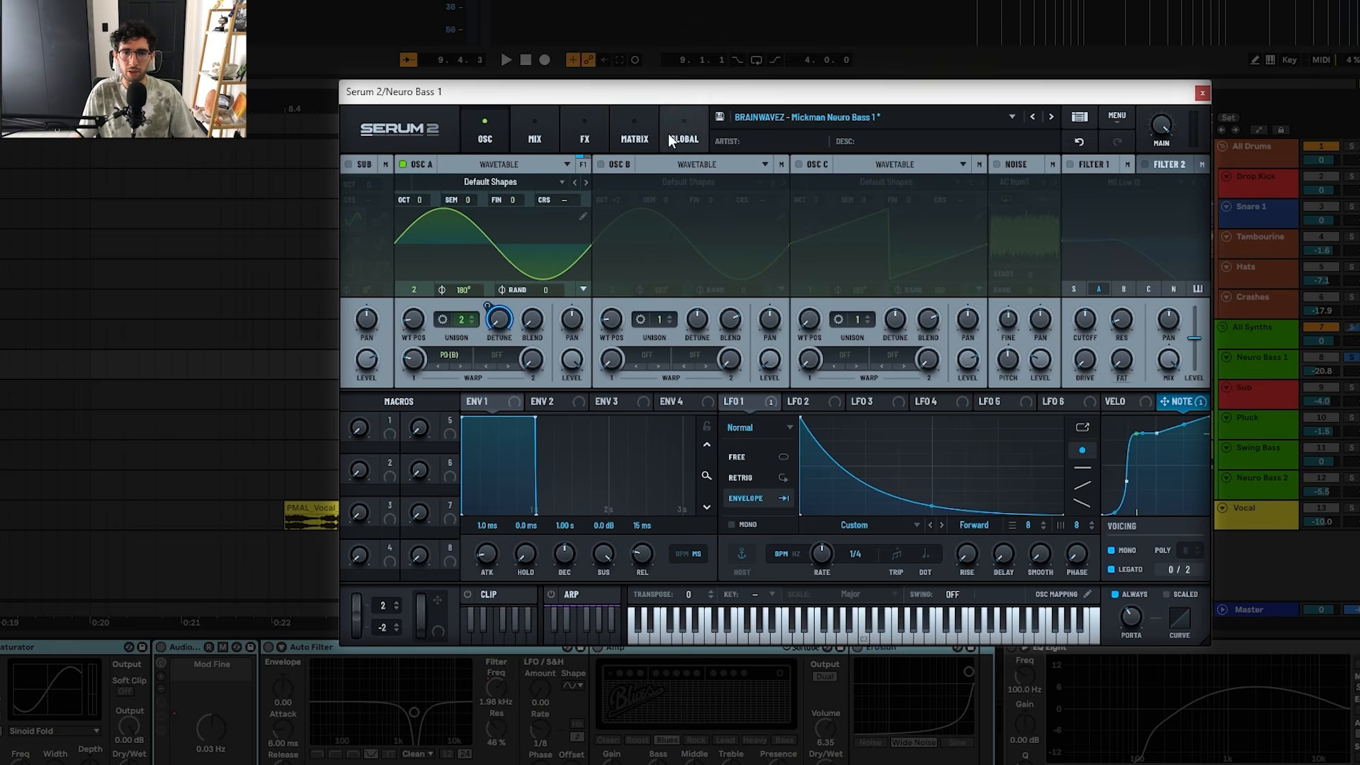
{"action": "left_click", "coordinate": [601, 165]}
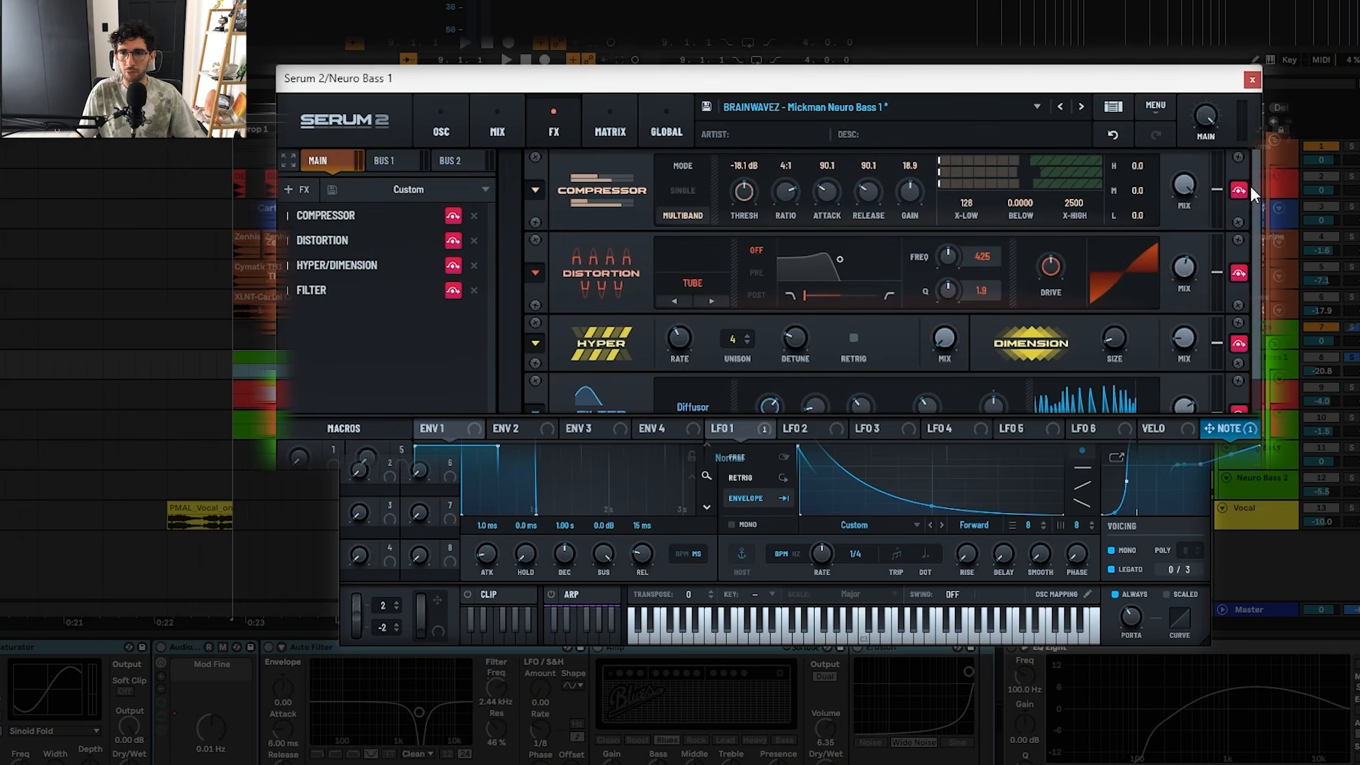
- Bypass the Compressor, Distortion, Hyper/Dimension and Filter effects, and check the Diffusor filter's cutoff, drive, stages and mix
{"action": "left_click", "coordinate": [1239, 191]}
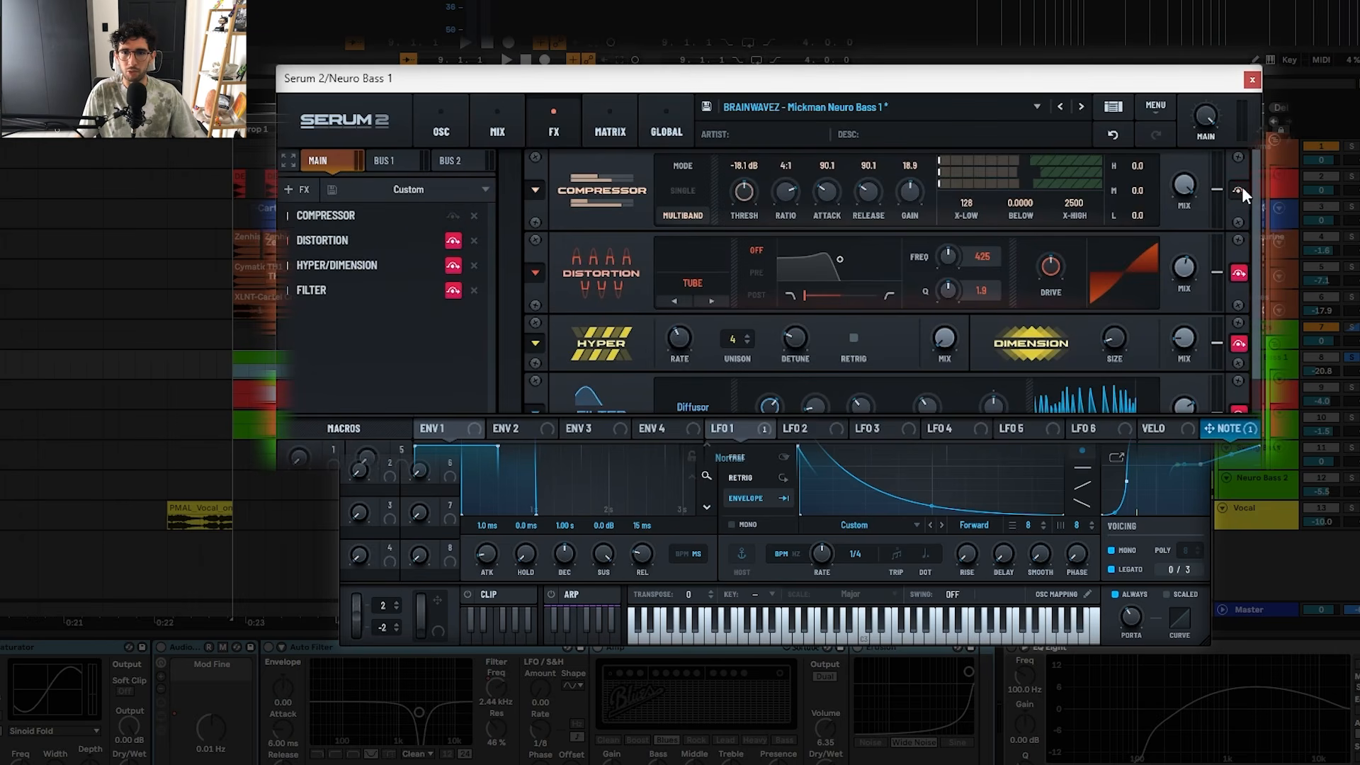
{"action": "left_click", "coordinate": [1245, 274]}
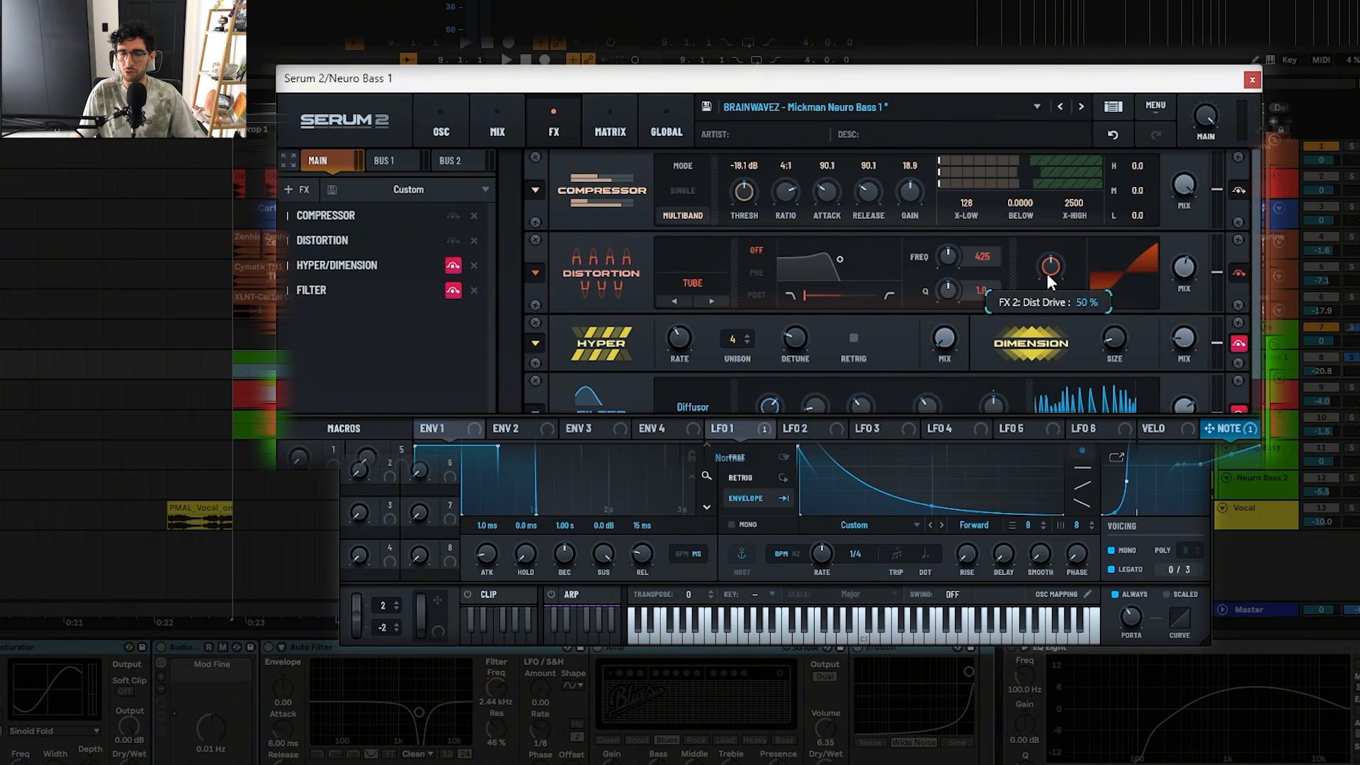
{"action": "mouse_move", "coordinate": [1201, 265]}
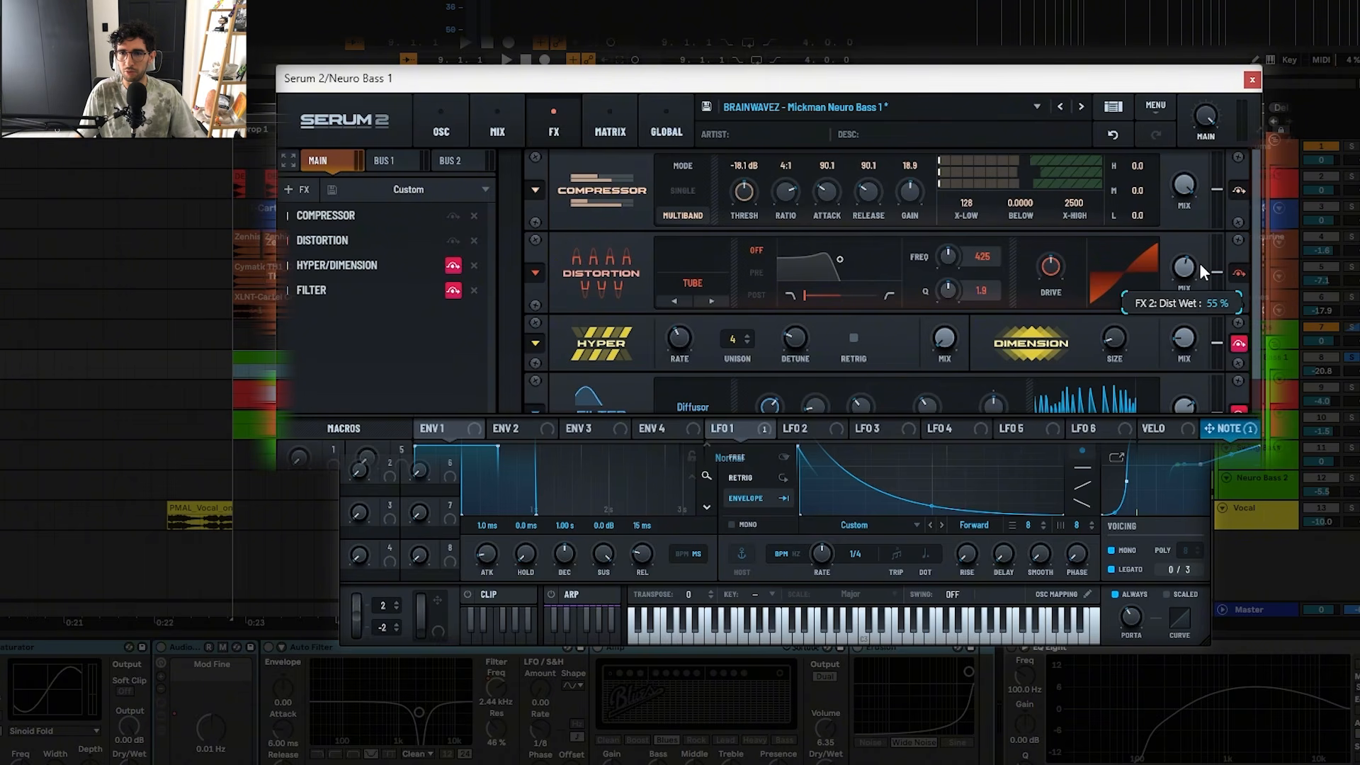
{"action": "left_click", "coordinate": [1239, 343]}
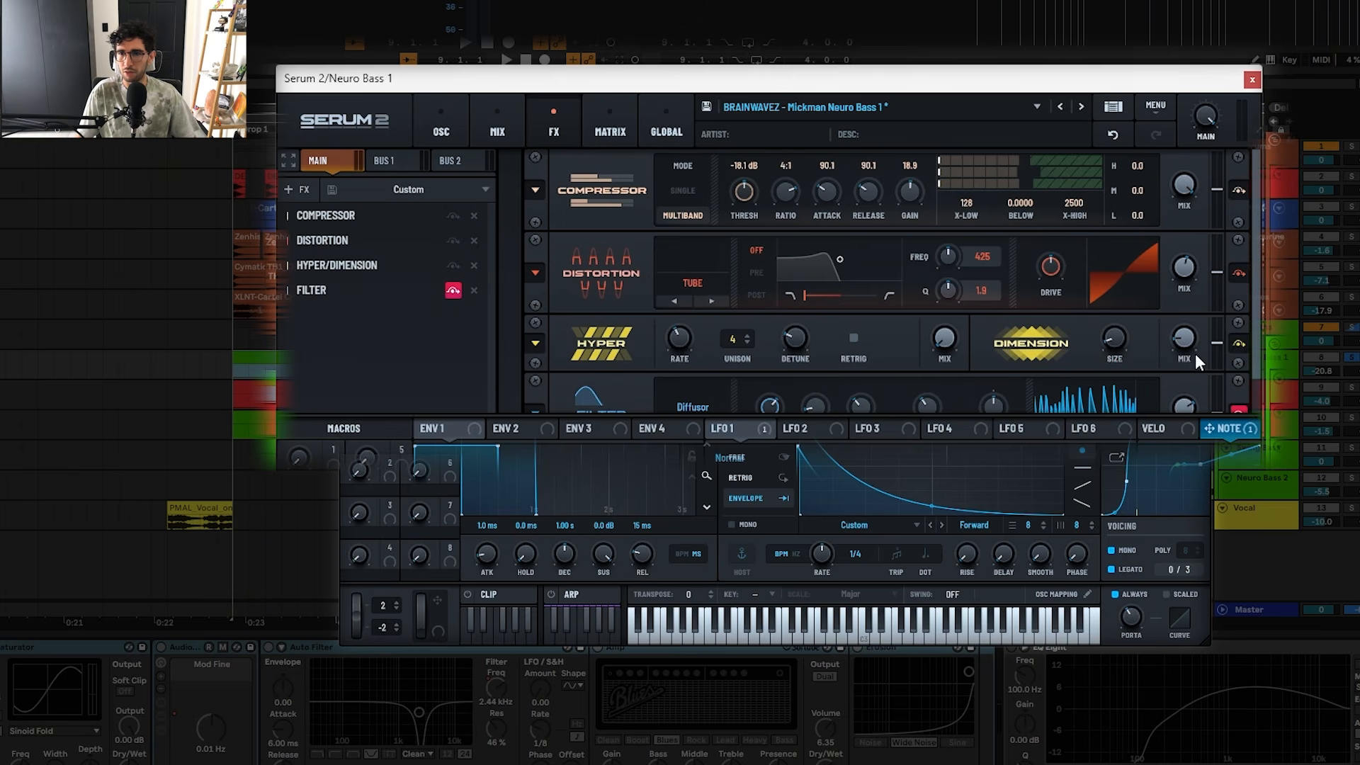
{"action": "scroll", "coordinate": [1272, 363], "scroll_direction": "down", "scroll_amount": 1}
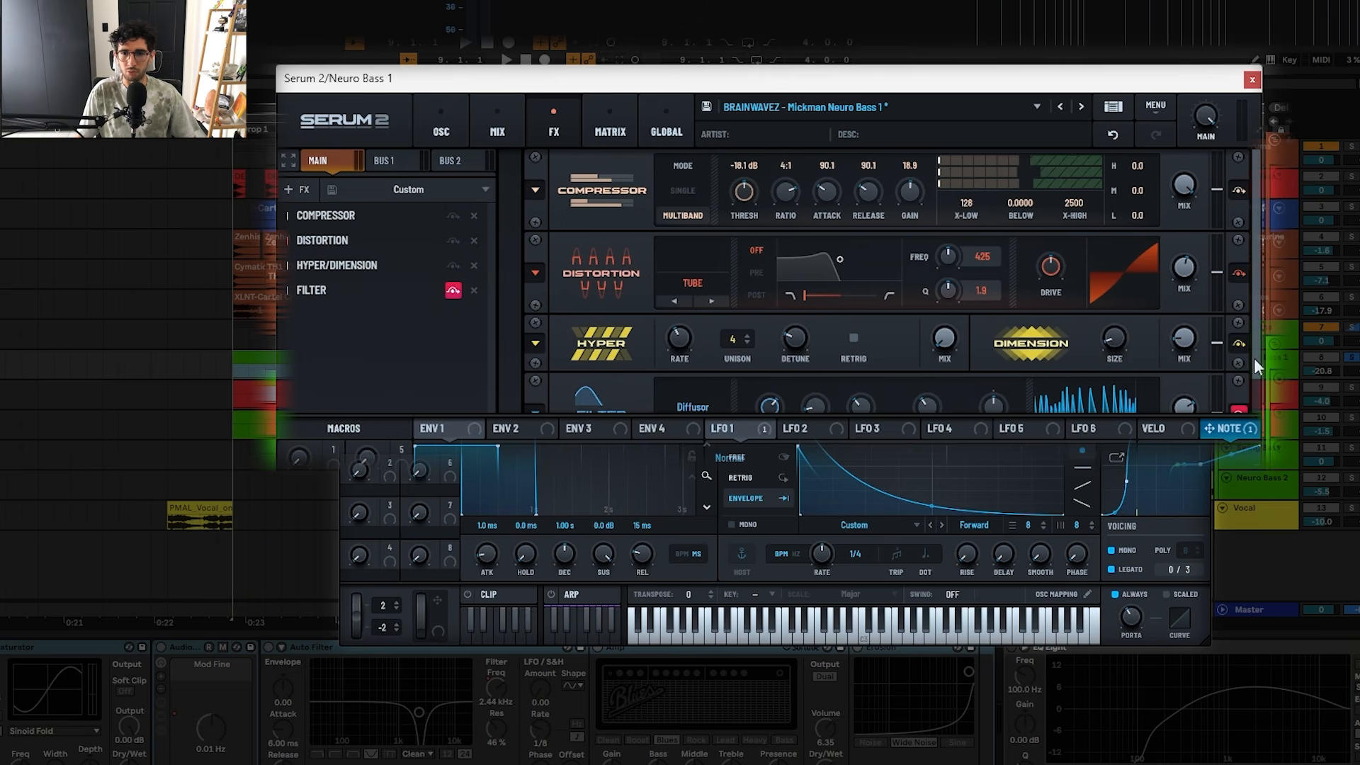
{"action": "left_click", "coordinate": [1239, 372]}
{"action": "mouse_move", "coordinate": [769, 366]}
{"action": "scroll", "coordinate": [770, 365], "scroll_direction": "up", "scroll_amount": 1}
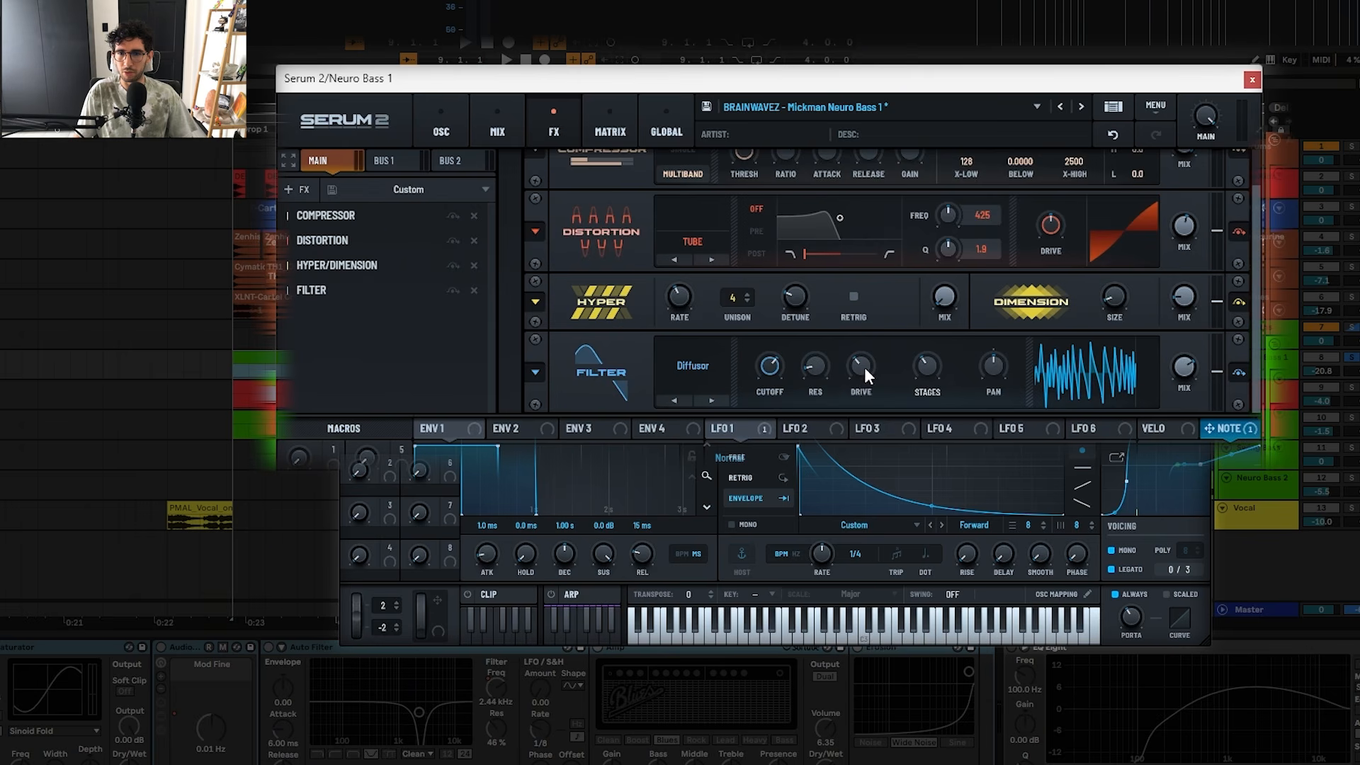
{"action": "mouse_move", "coordinate": [861, 366]}
{"action": "mouse_move", "coordinate": [917, 374]}
{"action": "mouse_move", "coordinate": [1180, 365]}
- Examine the amount of the LFO 1 routing to Main Tuning in the modulation matrix and return to the oscillators
{"action": "left_click", "coordinate": [610, 127]}
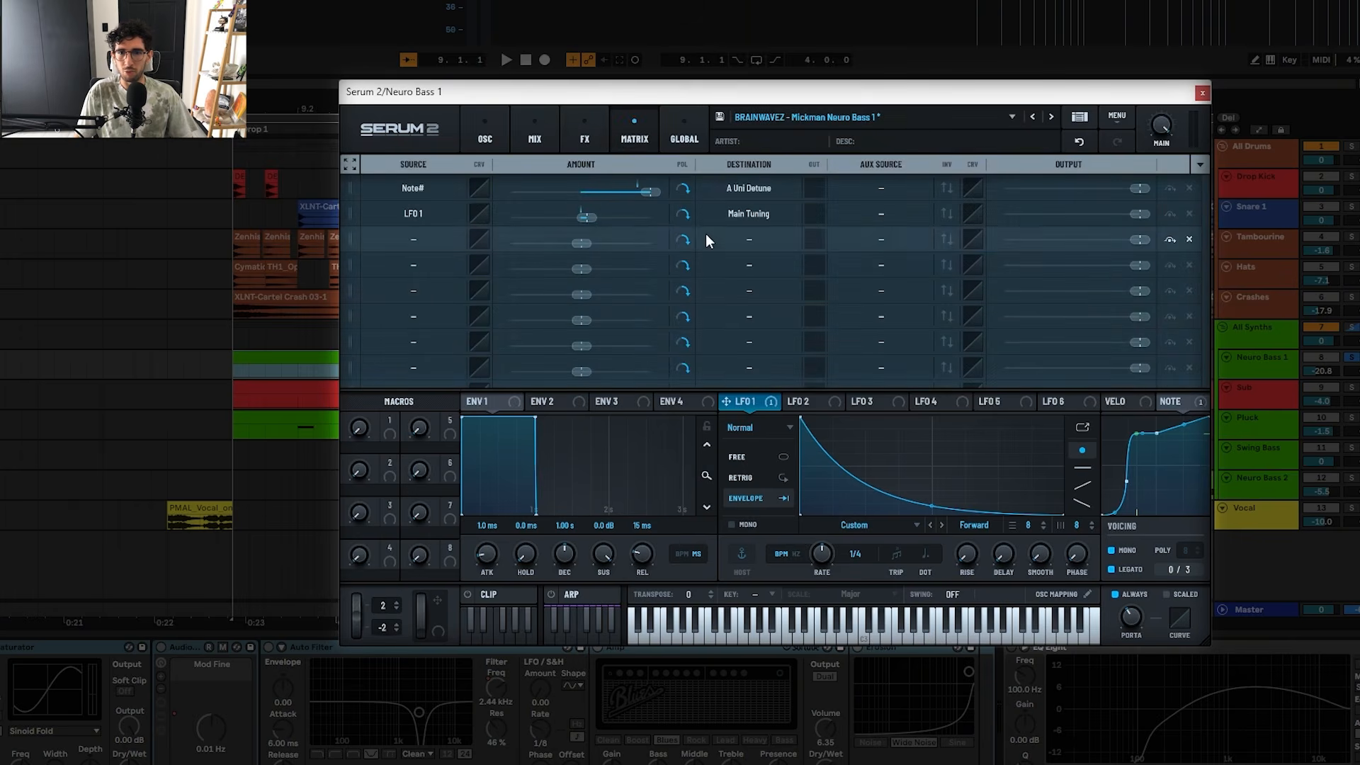
{"action": "left_click", "coordinate": [744, 239]}
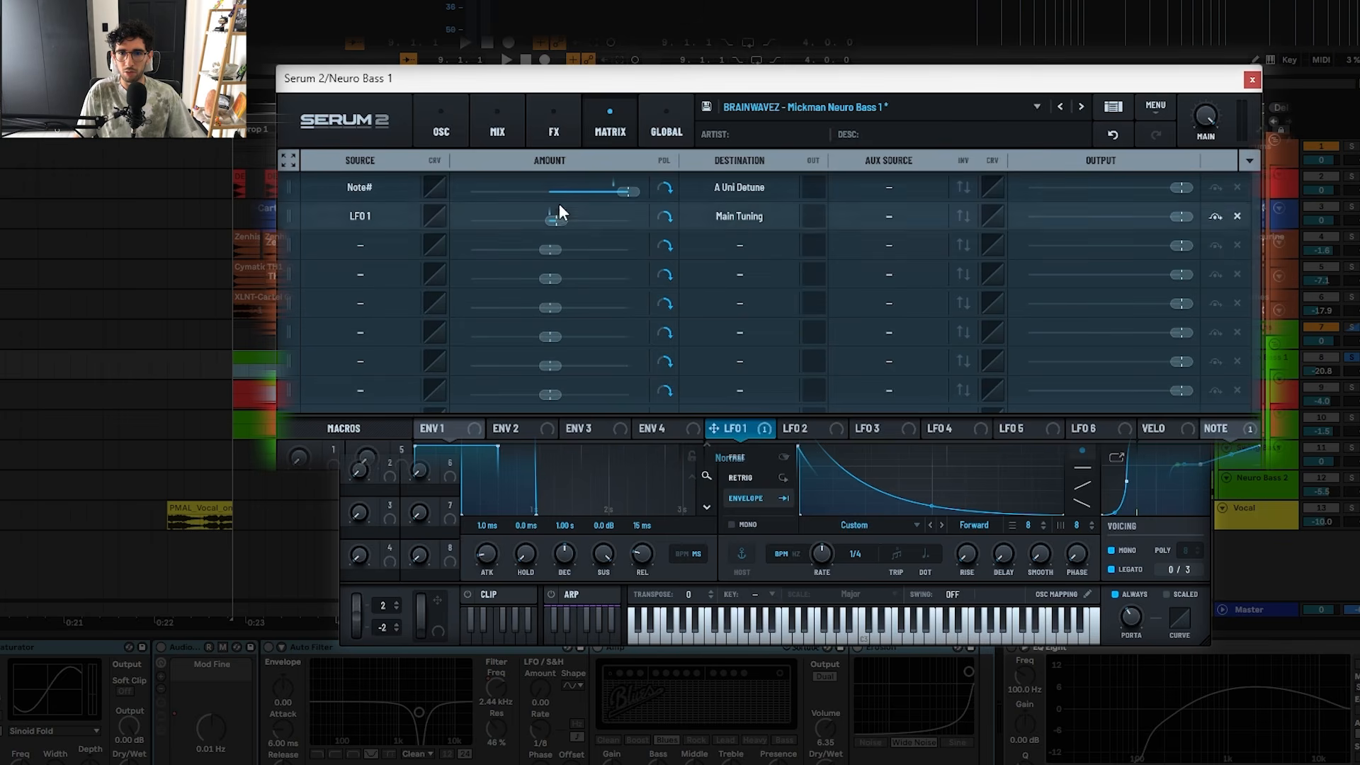
{"action": "mouse_move", "coordinate": [559, 222]}
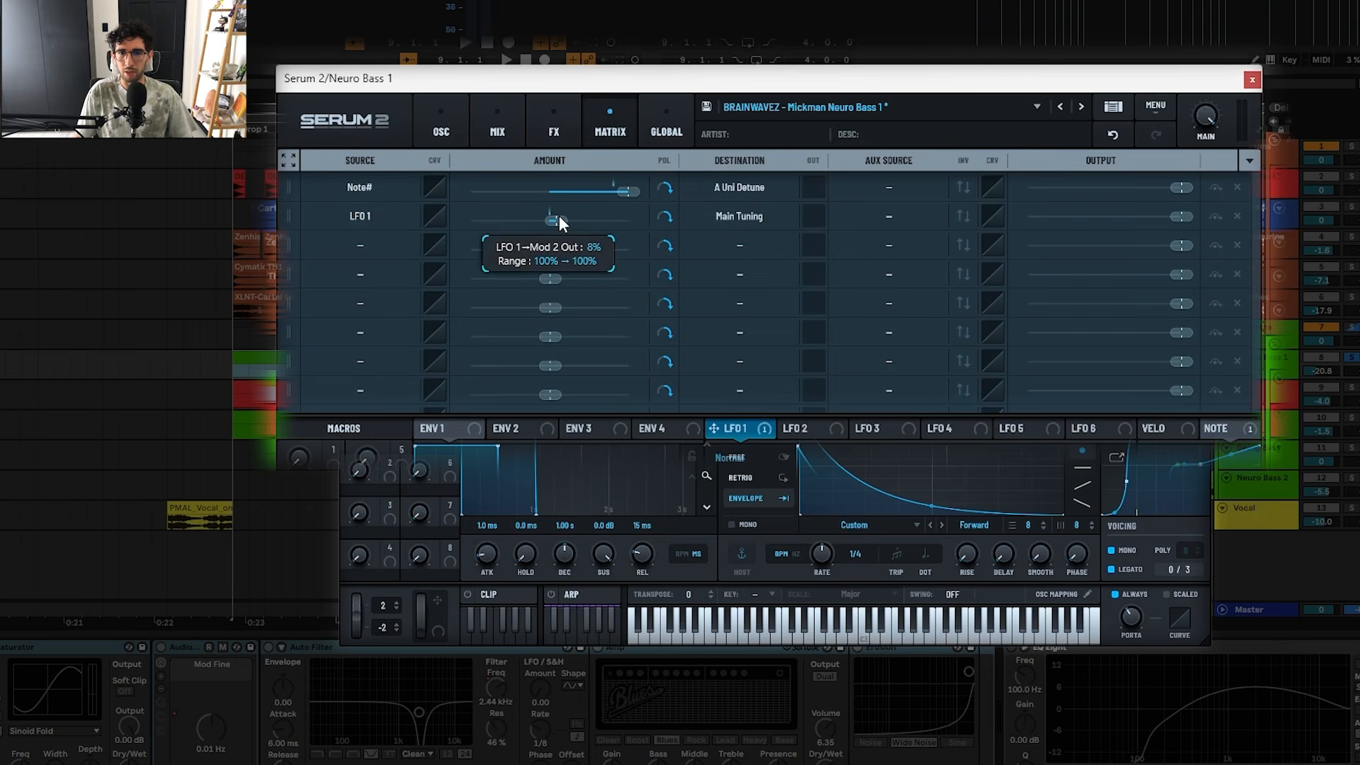
{"action": "left_click", "coordinate": [457, 130]}
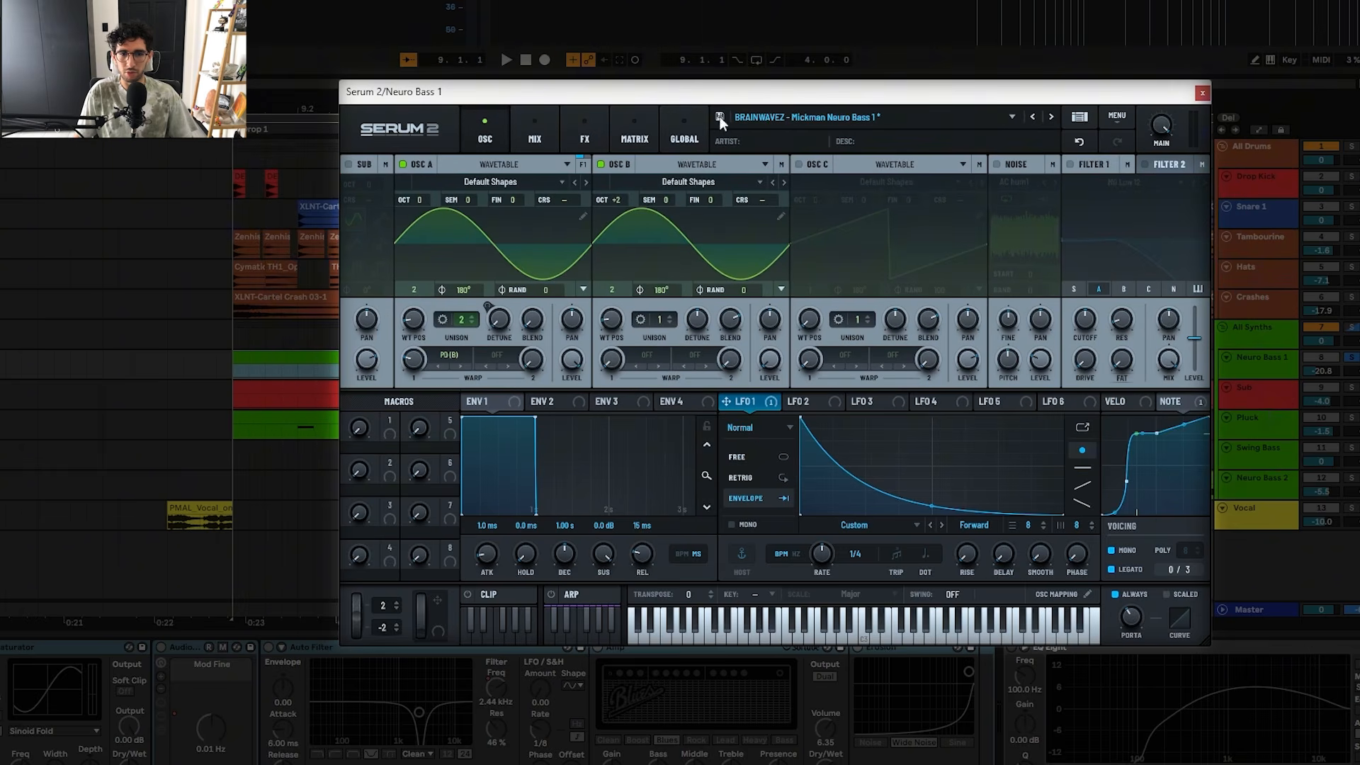
- Review the MIDI notes of the second part of the first Neuro Bass 1 clip and return to the track's devices
{"action": "key", "text": "space"}
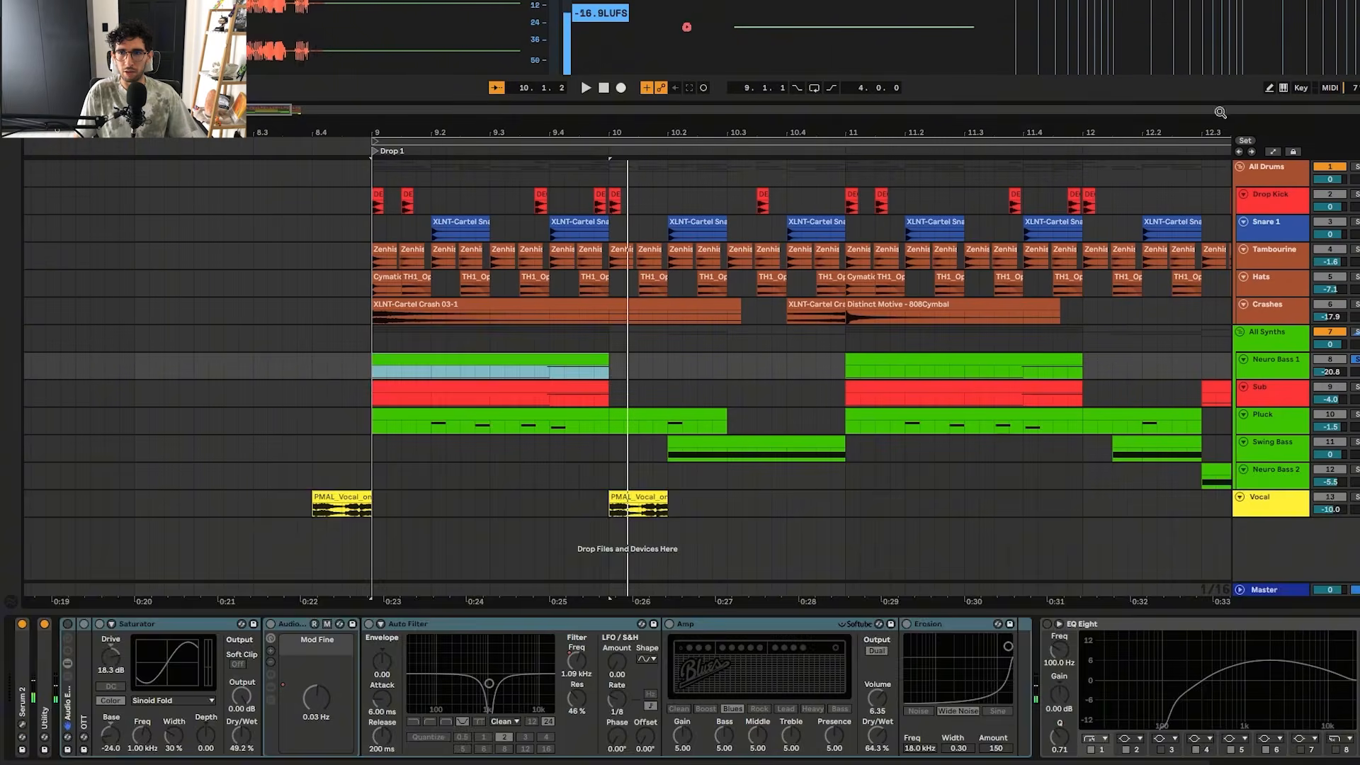
{"action": "left_click", "coordinate": [489, 368]}
{"action": "left_click_drag", "start_coordinate": [1188, 522], "coordinate": [1184, 527]}
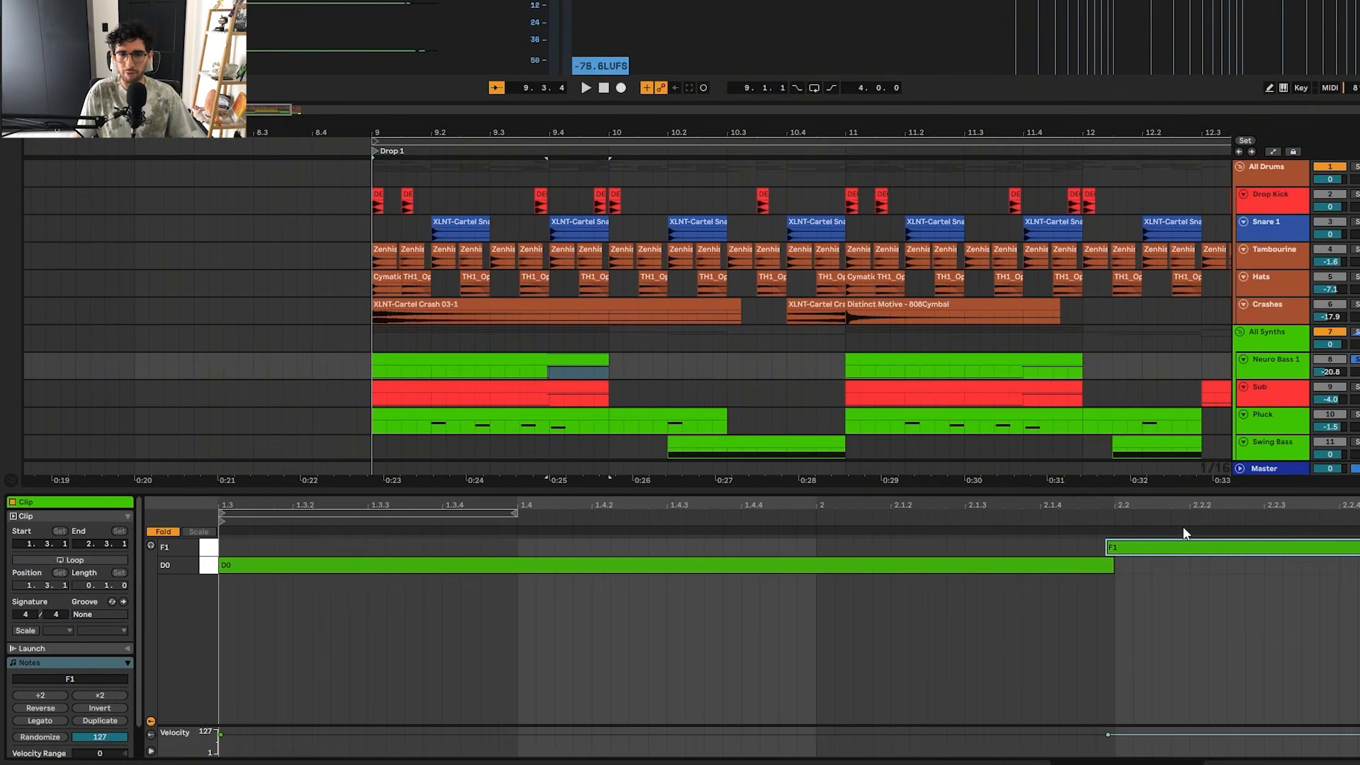
{"action": "key", "text": "shift+Tab"}
{"action": "left_click", "coordinate": [476, 371]}
{"action": "left_click", "coordinate": [549, 365]}
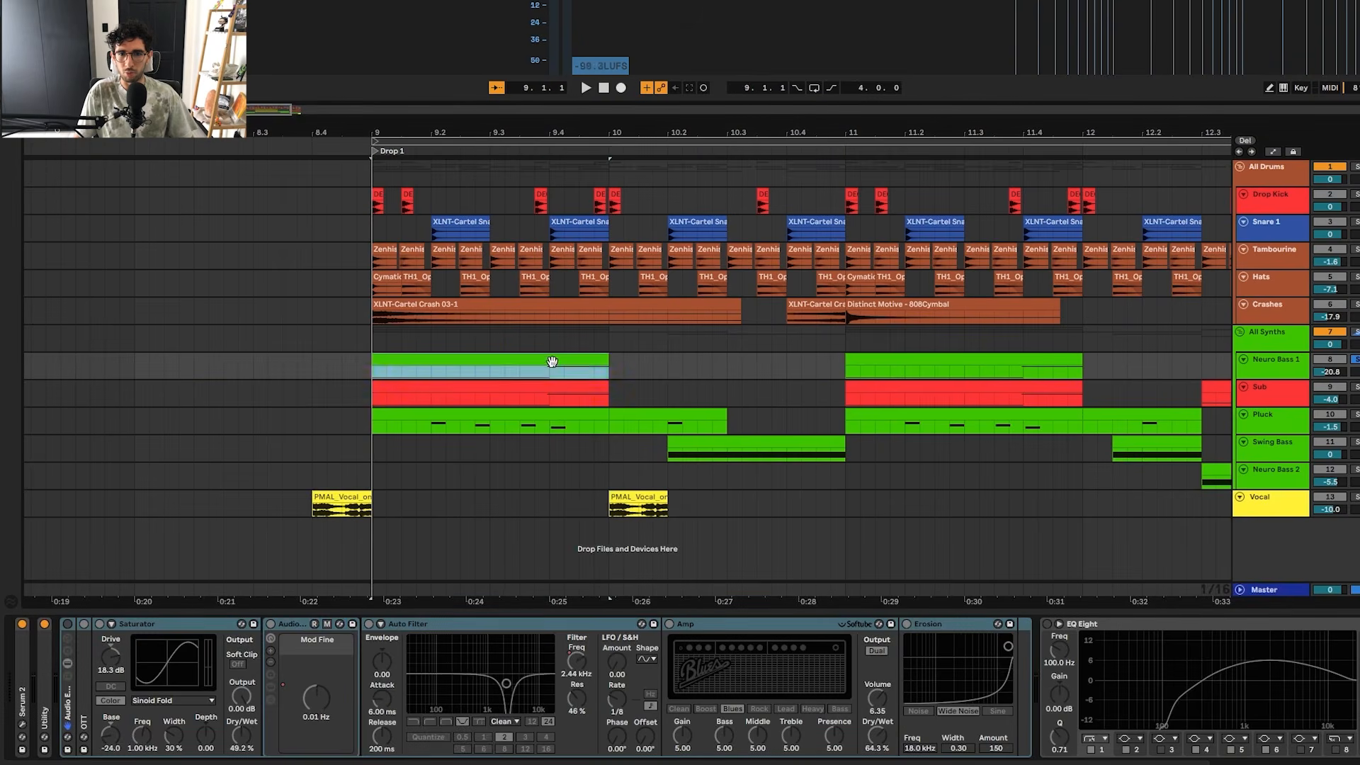
- Reopen Serum 2 and try oscillator A with unison set to 1 voice while playing the bass
{"action": "left_click", "coordinate": [23, 723]}
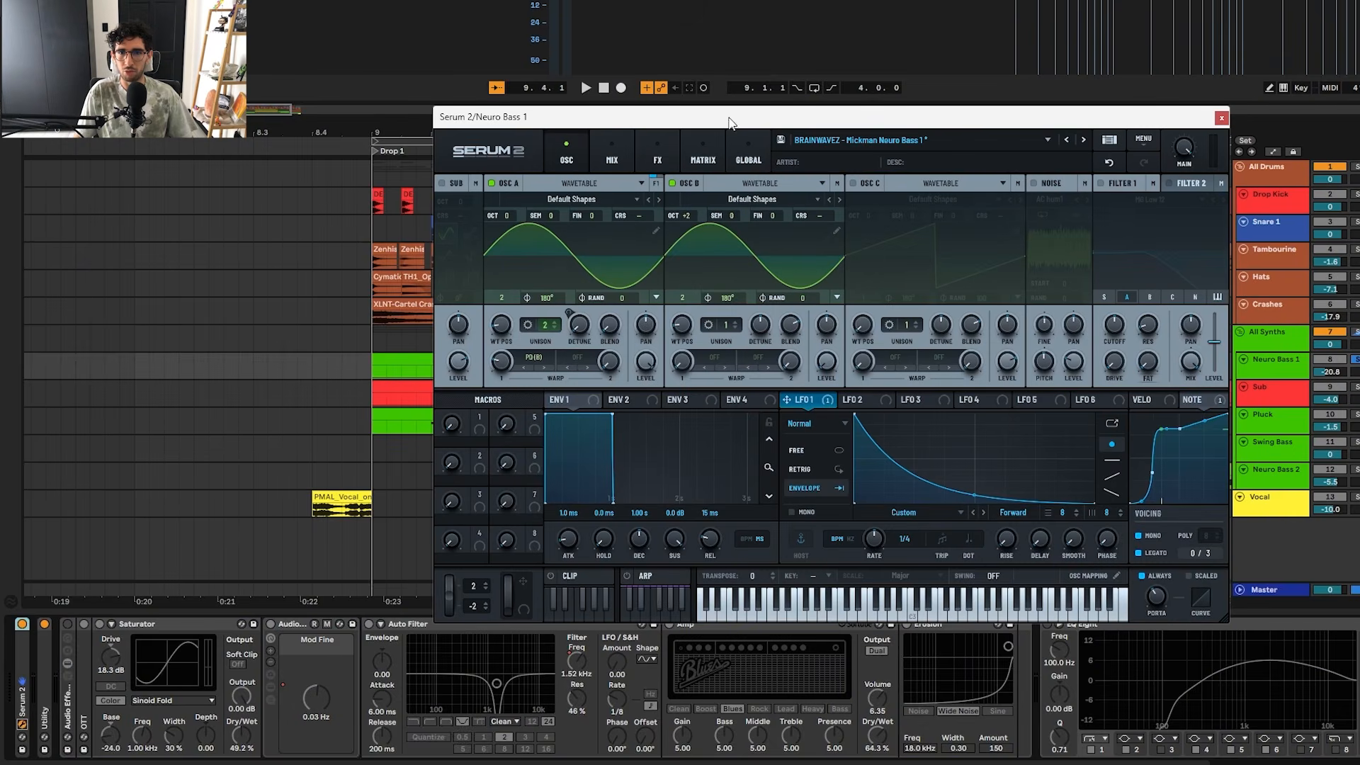
{"action": "key", "text": "space"}
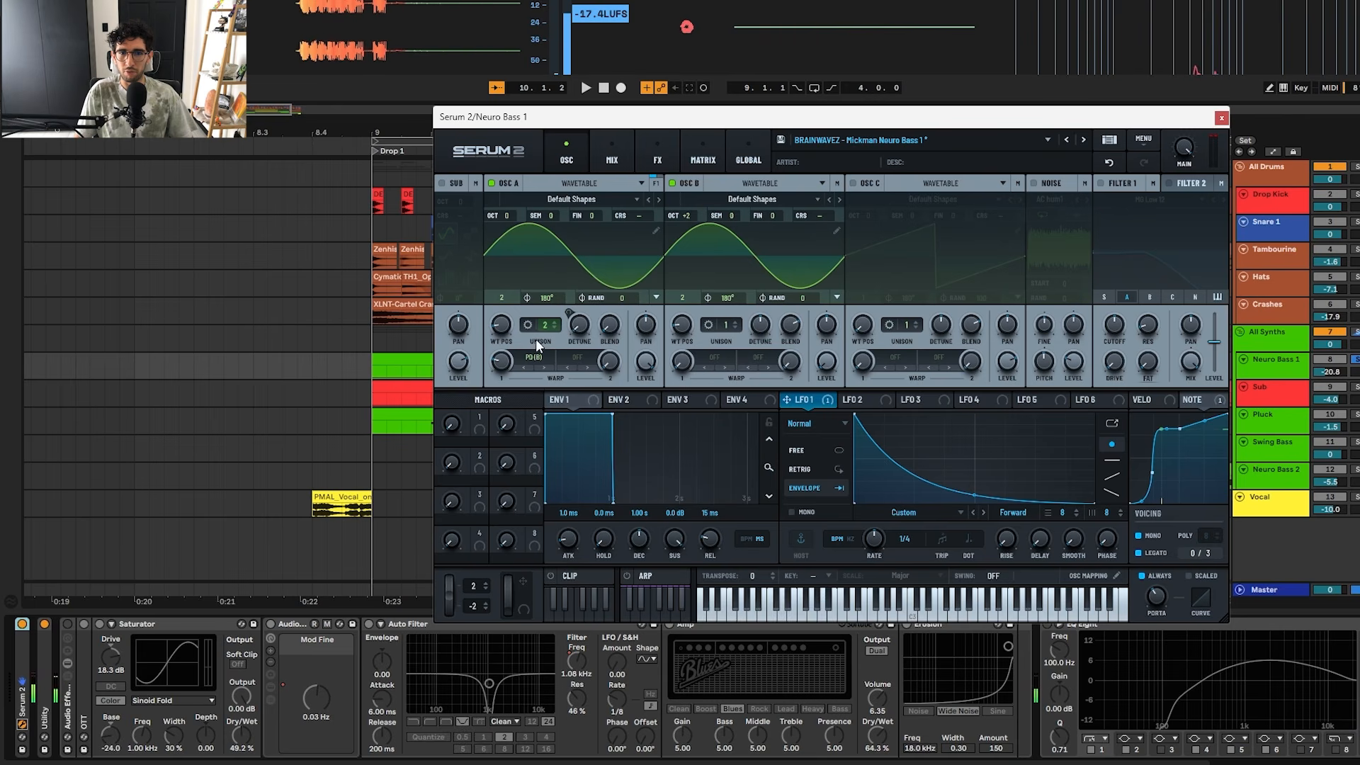
{"action": "left_click_drag", "start_coordinate": [542, 327], "coordinate": [533, 422]}
{"action": "key", "text": "space"}
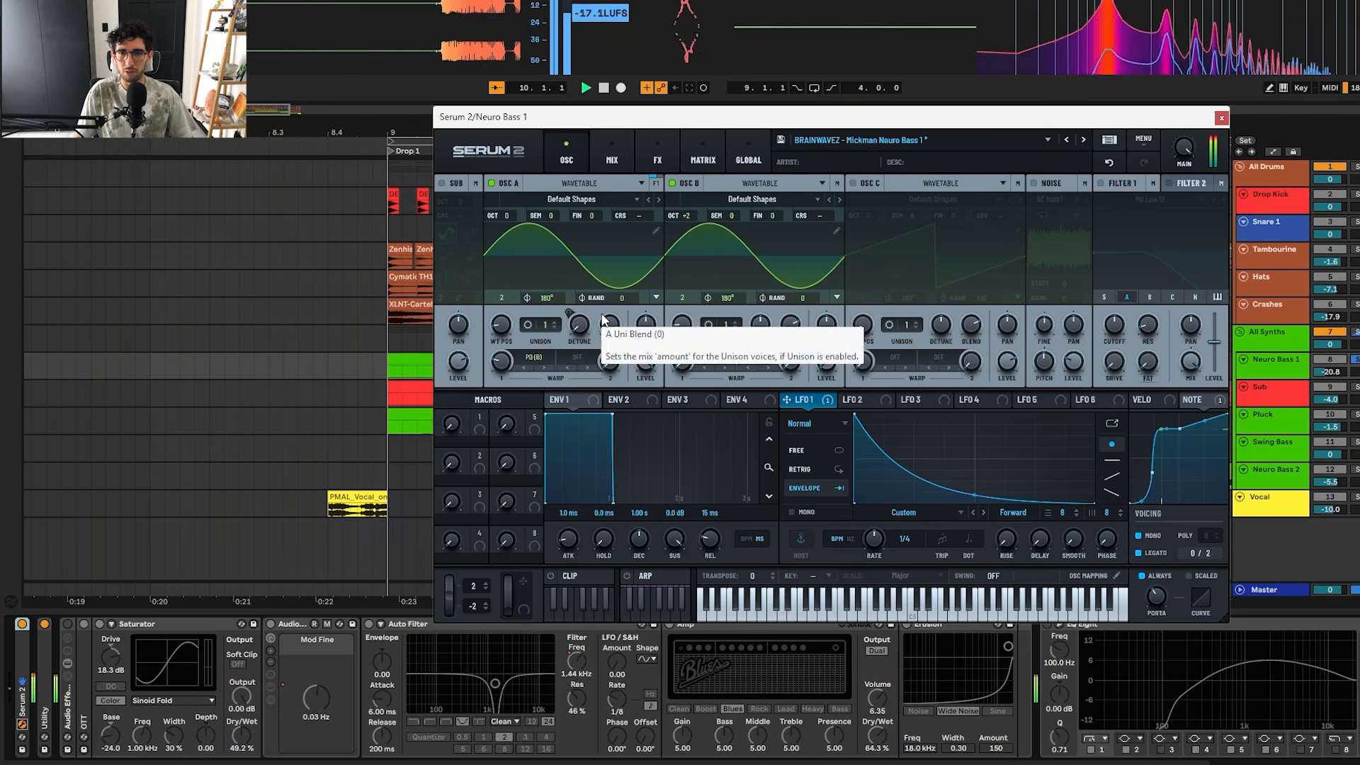
{"action": "key", "text": "space"}
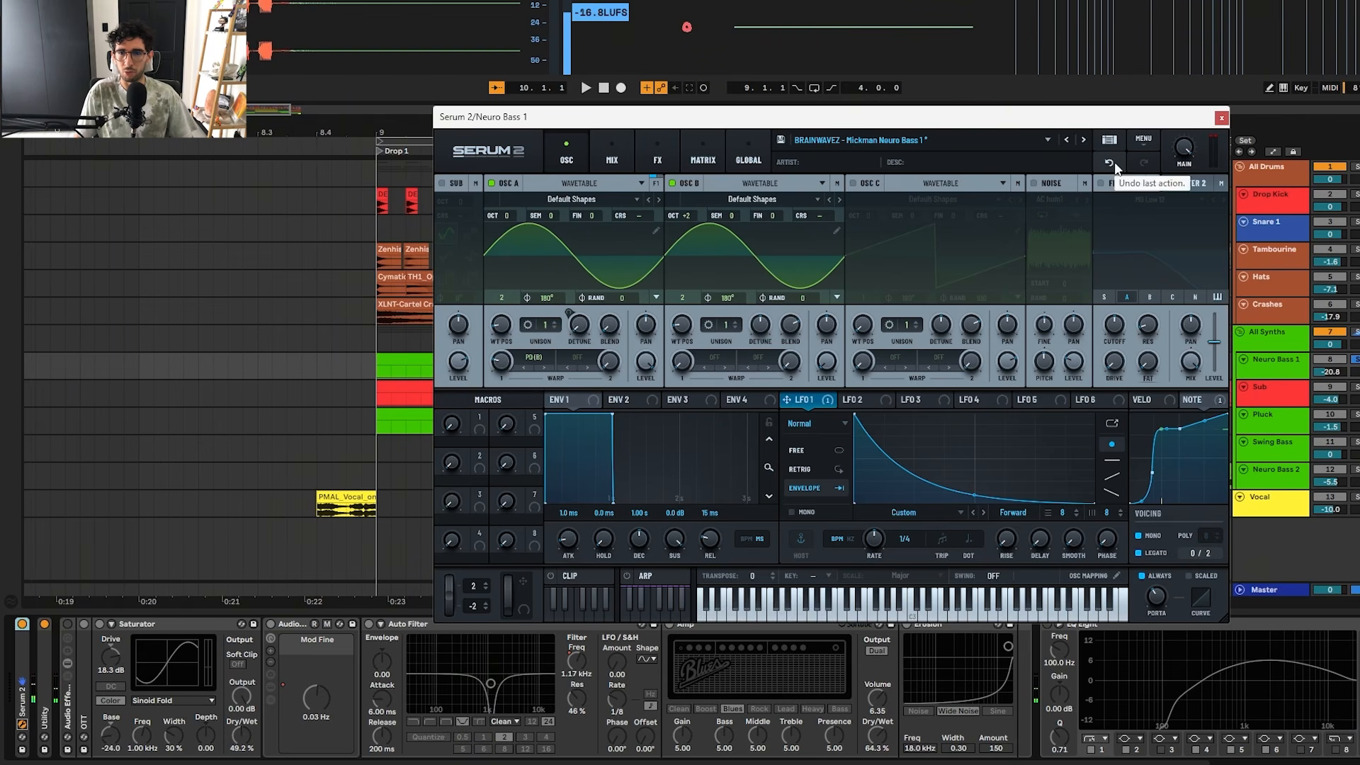
- Set oscillator A's unison to 2 voices, play the bass to check it, and close the Serum 2 window
{"action": "left_click_drag", "start_coordinate": [547, 323], "coordinate": [552, 311]}
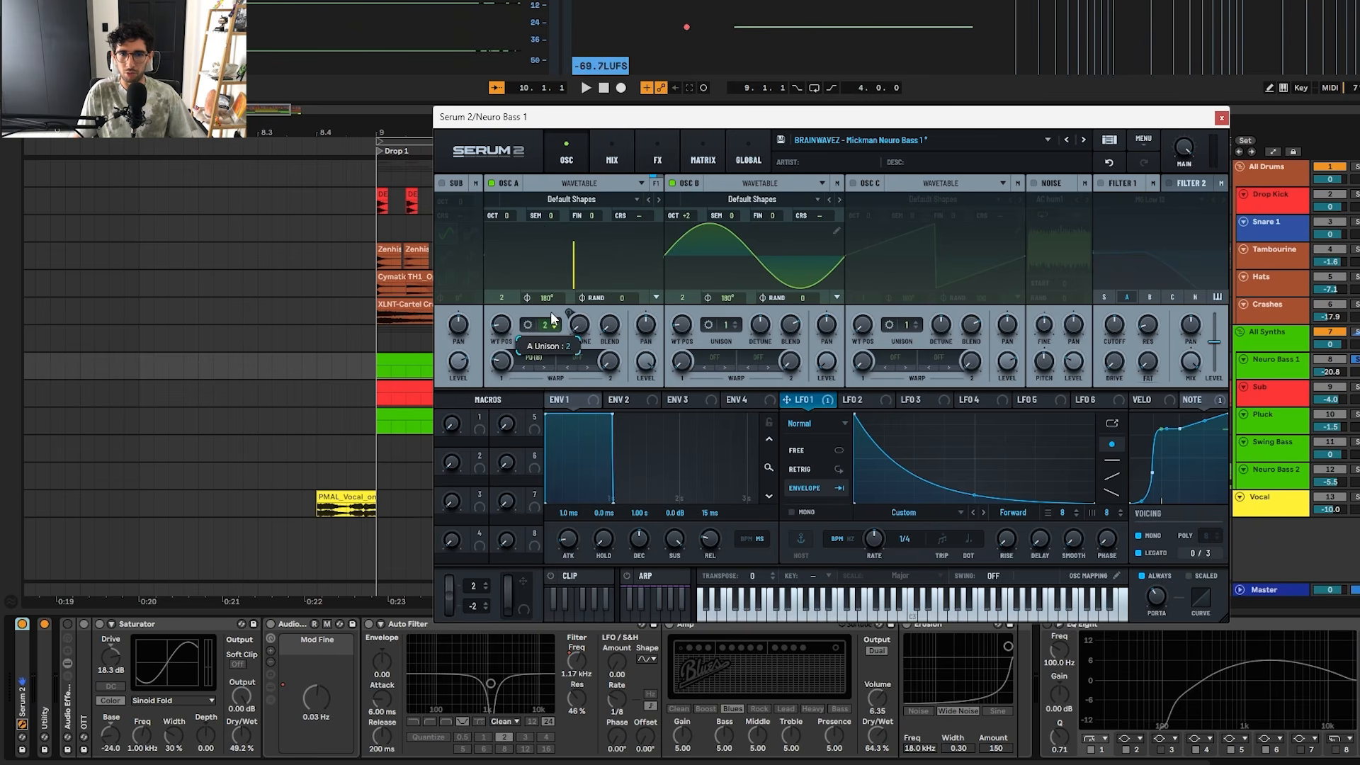
{"action": "left_click", "coordinate": [528, 325]}
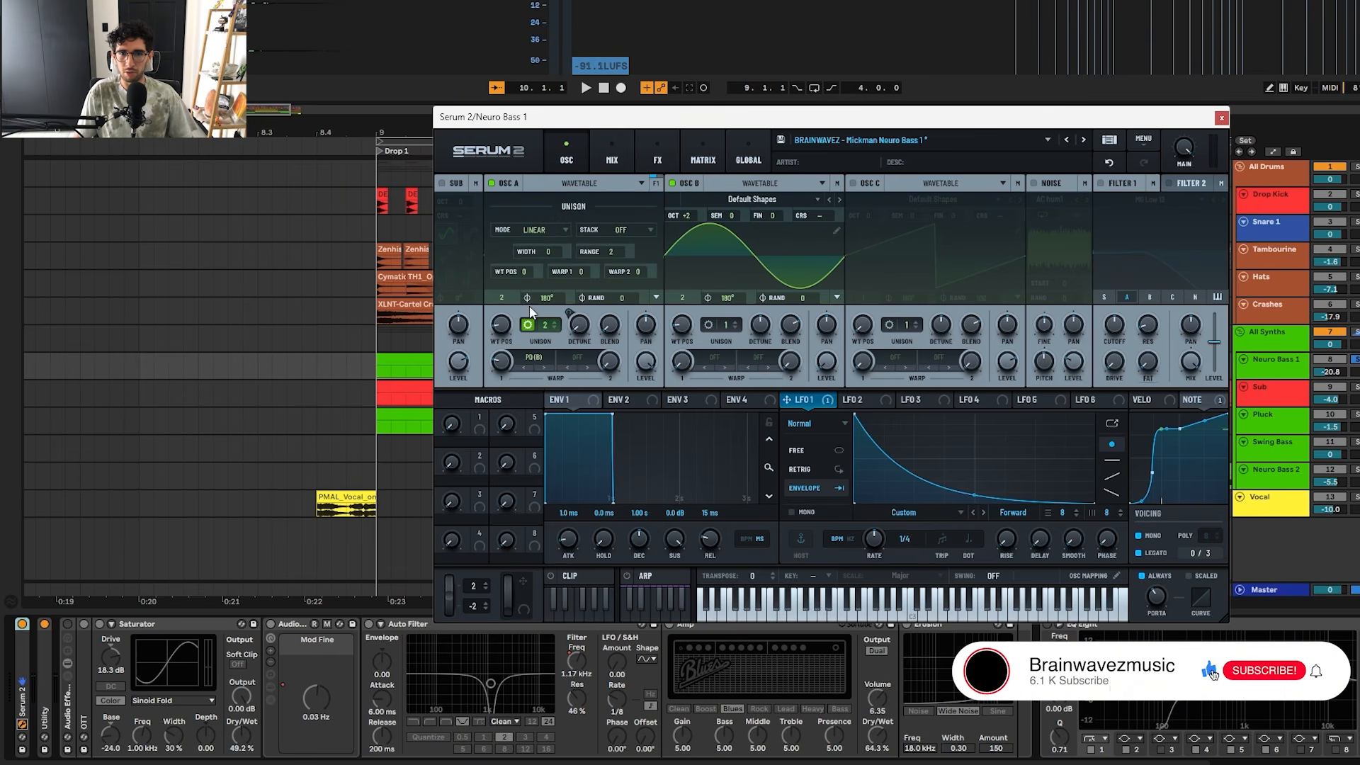
{"action": "left_click", "coordinate": [529, 325]}
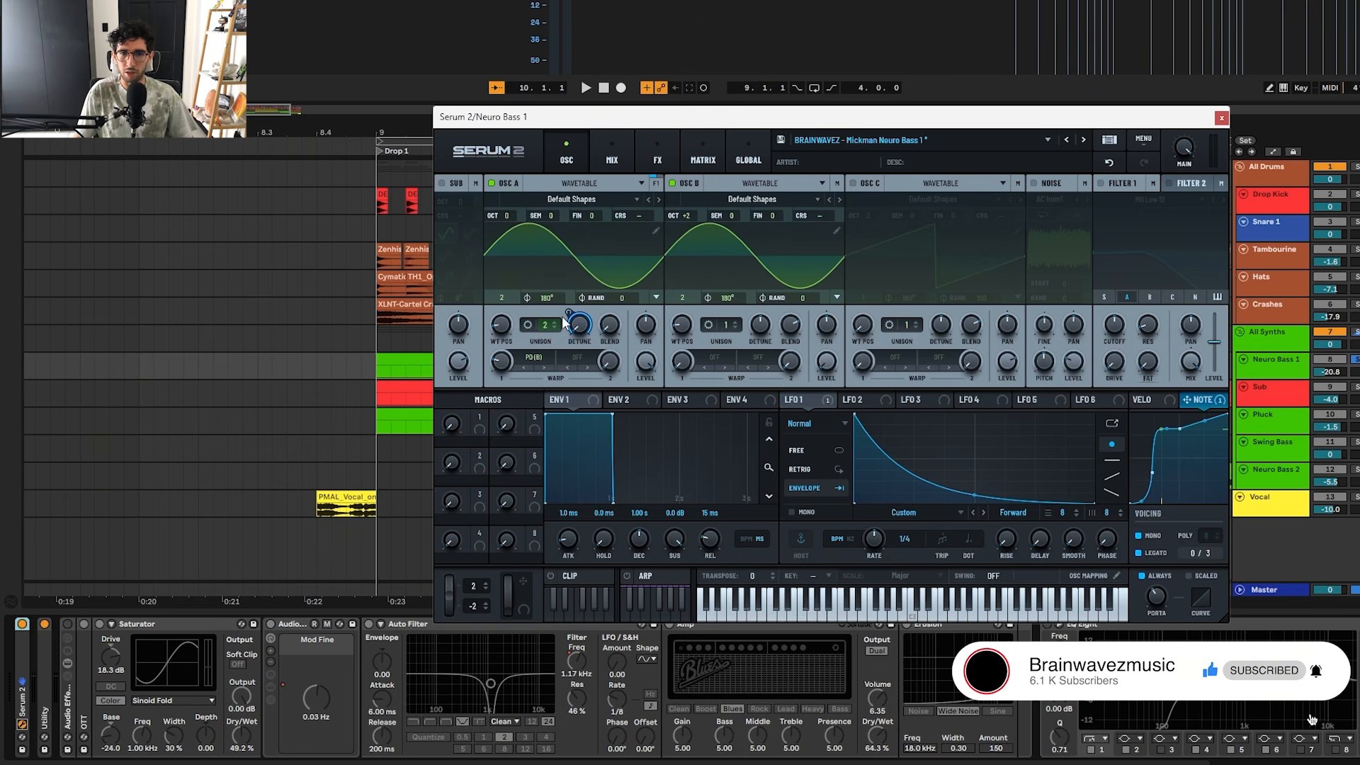
{"action": "key", "text": "space"}
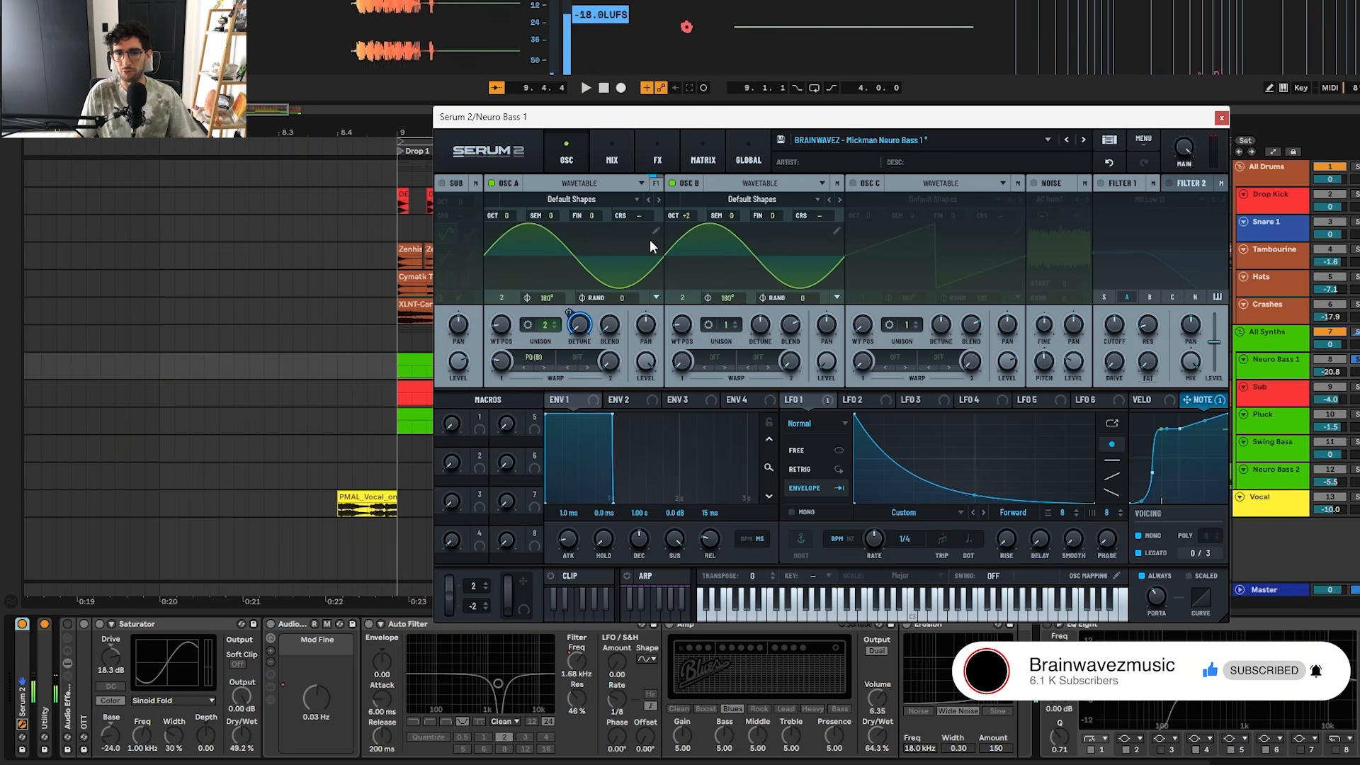
{"action": "left_click", "coordinate": [1221, 117]}
{"action": "key", "text": "space"}
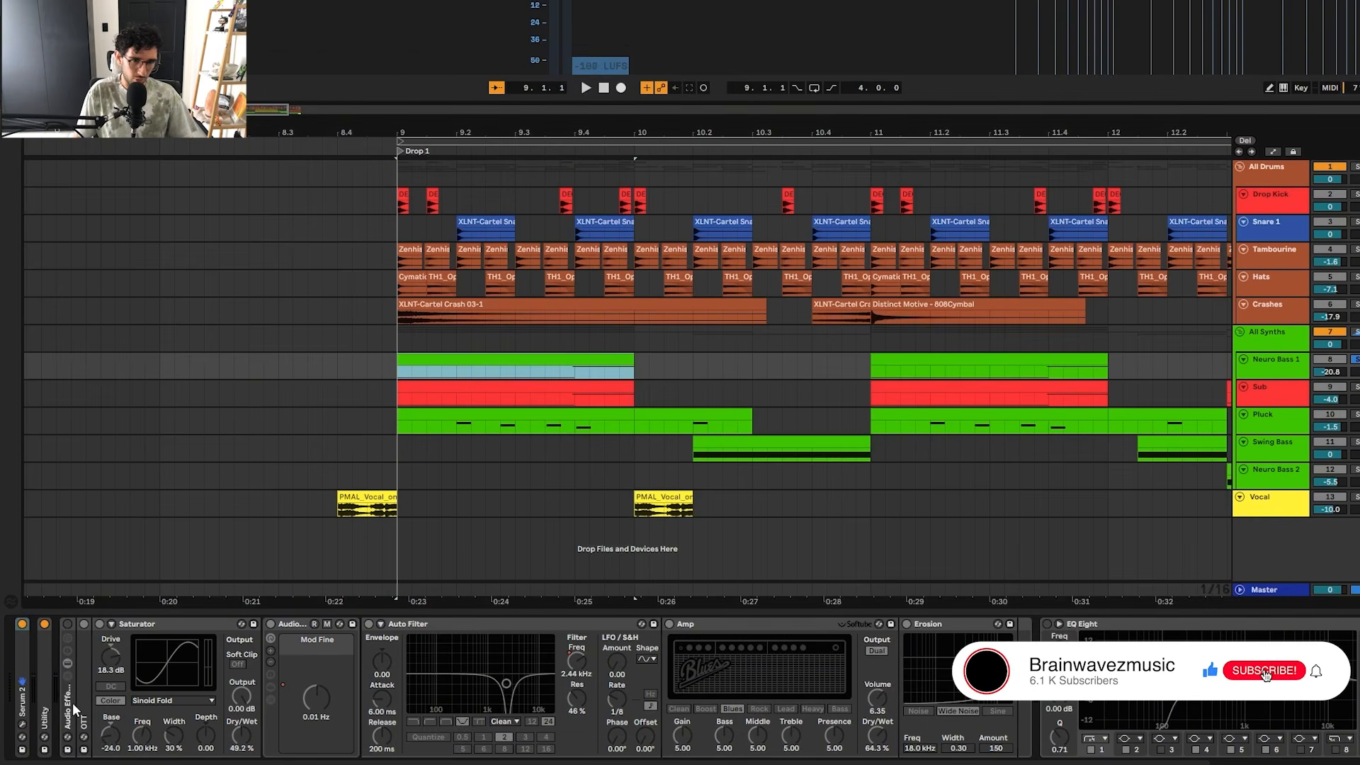
- Turn on the OTT rack on Neuro Bass 1, play the bass, and turn on the Saturator
{"action": "left_click", "coordinate": [66, 622]}
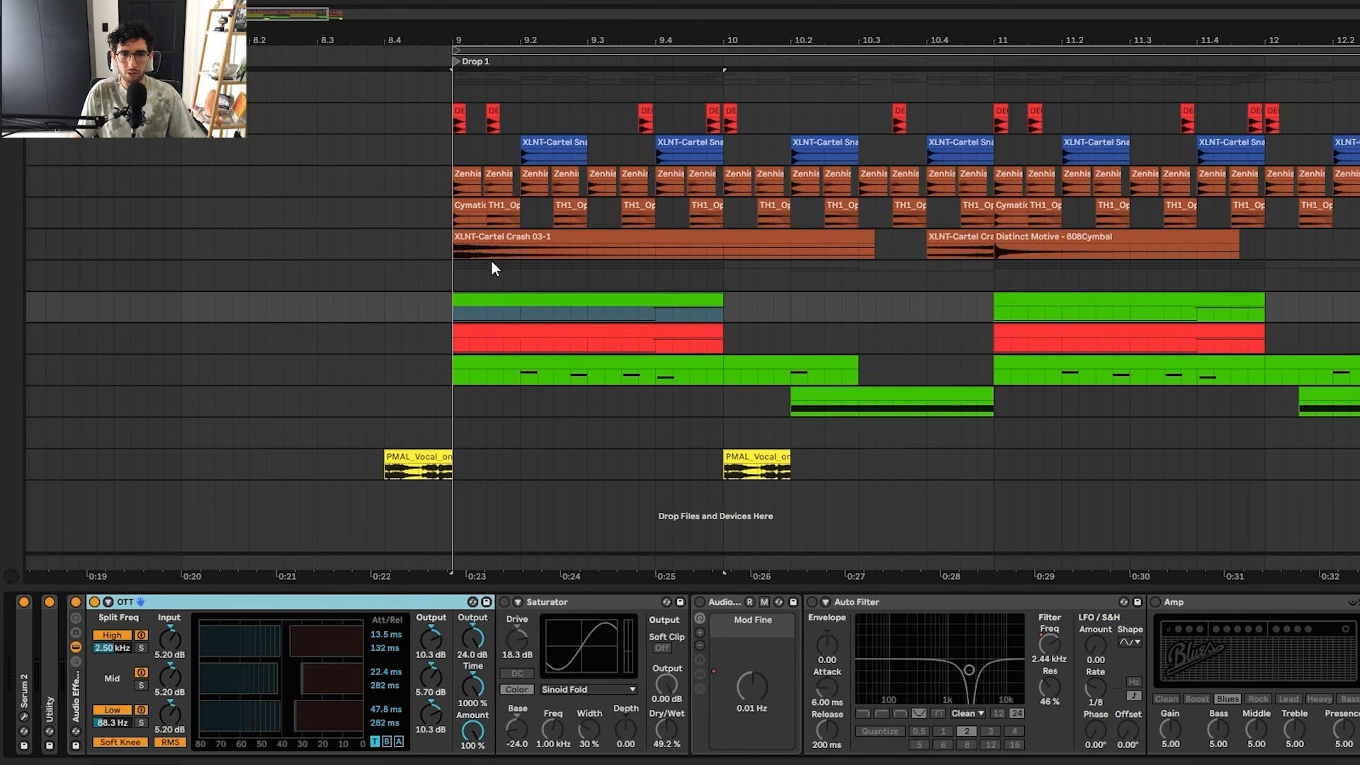
{"action": "key", "text": "space"}
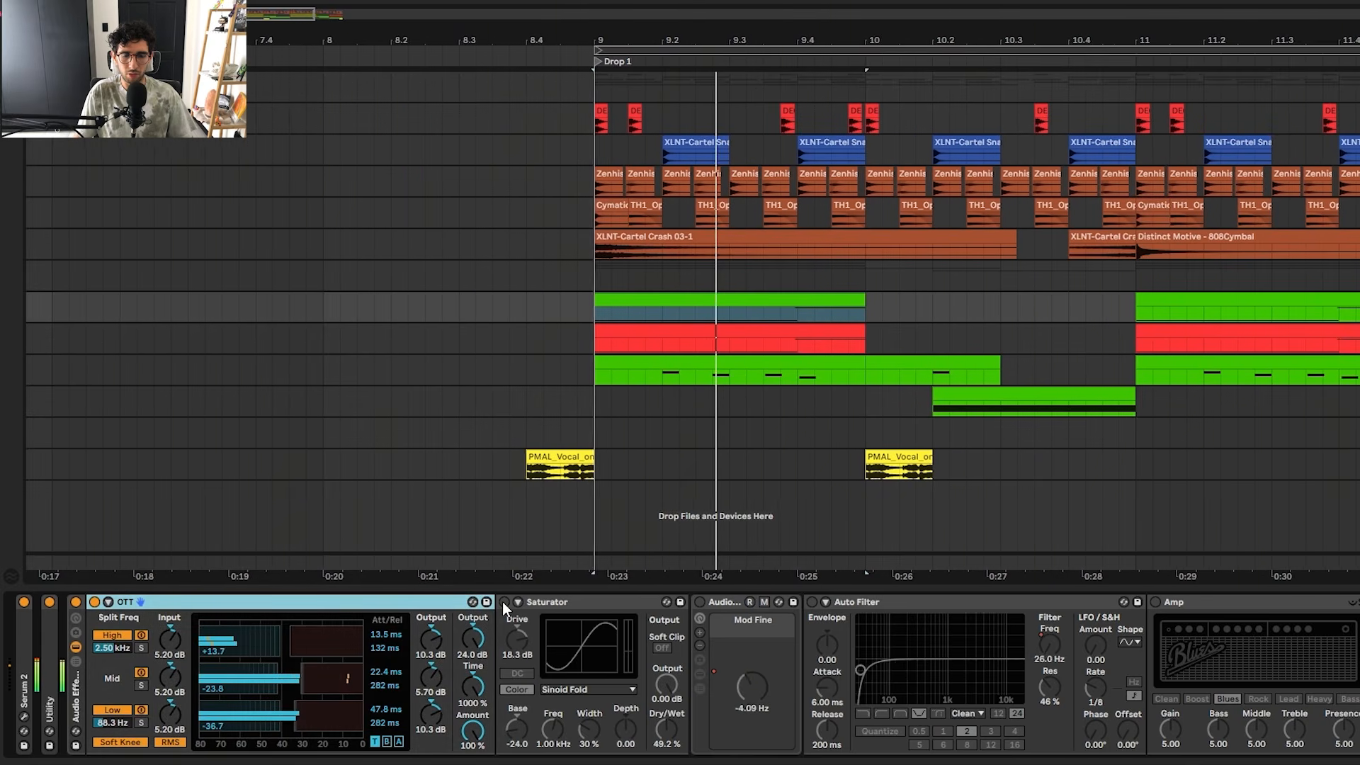
{"action": "left_click", "coordinate": [505, 602]}
{"action": "left_click", "coordinate": [589, 599]}
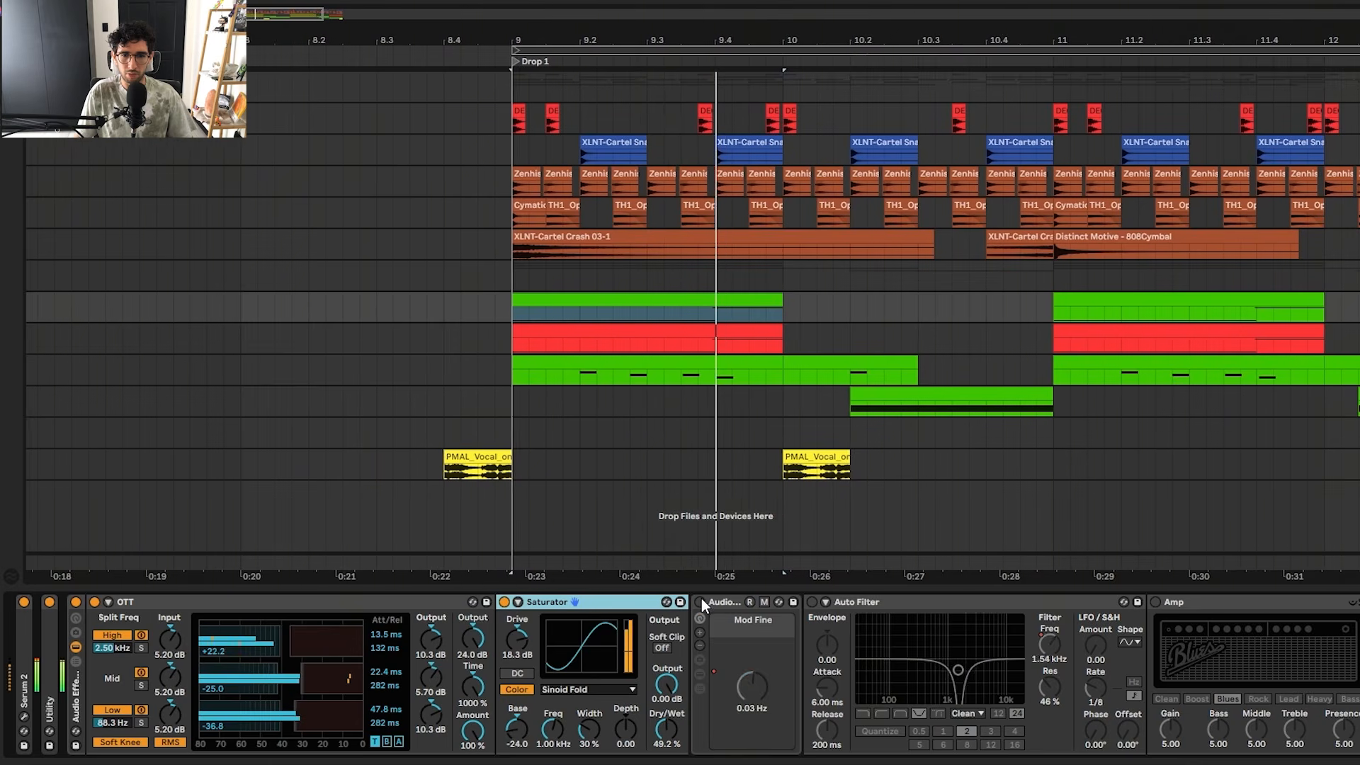
- Turn on the Mod Fine rack, reveal its two Shifters, and try duplicating the second Shifter
{"action": "left_click", "coordinate": [700, 675]}
{"action": "left_click", "coordinate": [669, 606]}
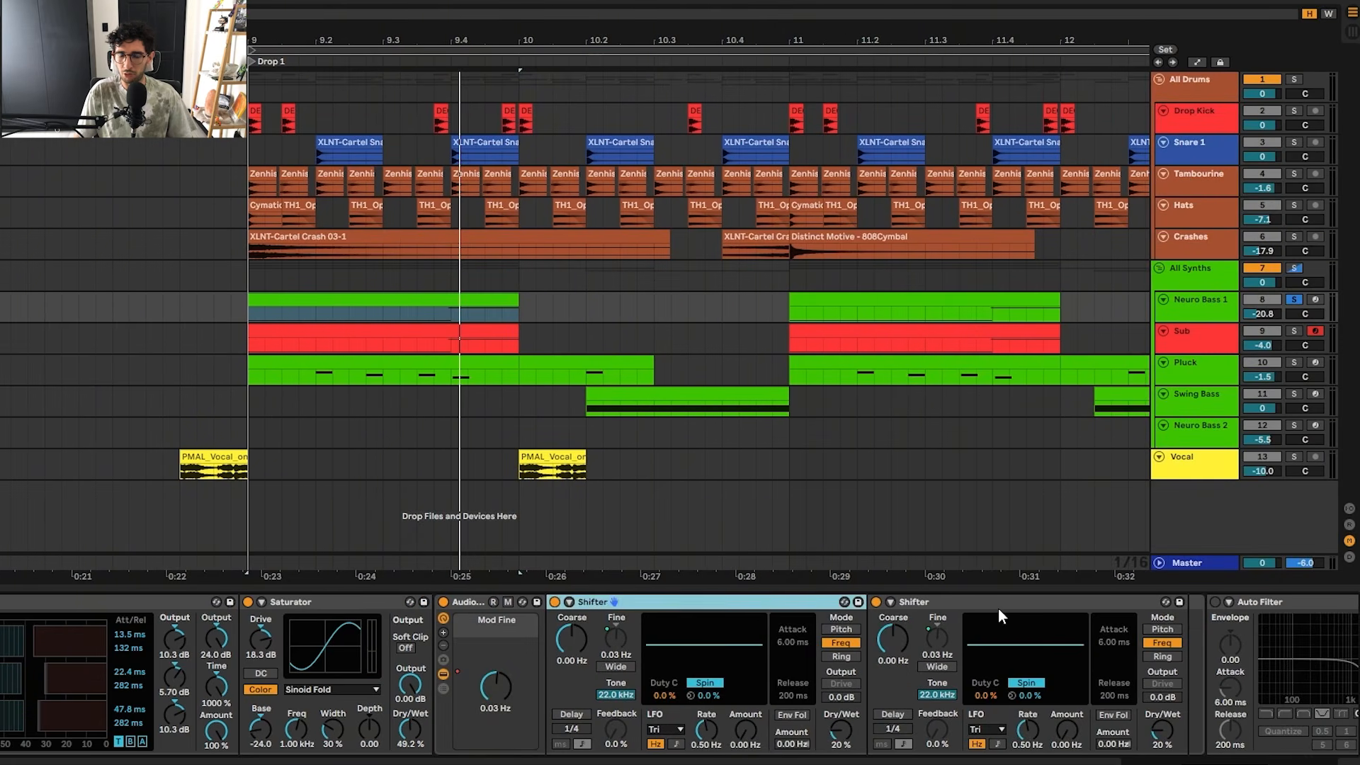
{"action": "left_click", "coordinate": [1009, 608]}
{"action": "key", "text": "ctrl+d"}
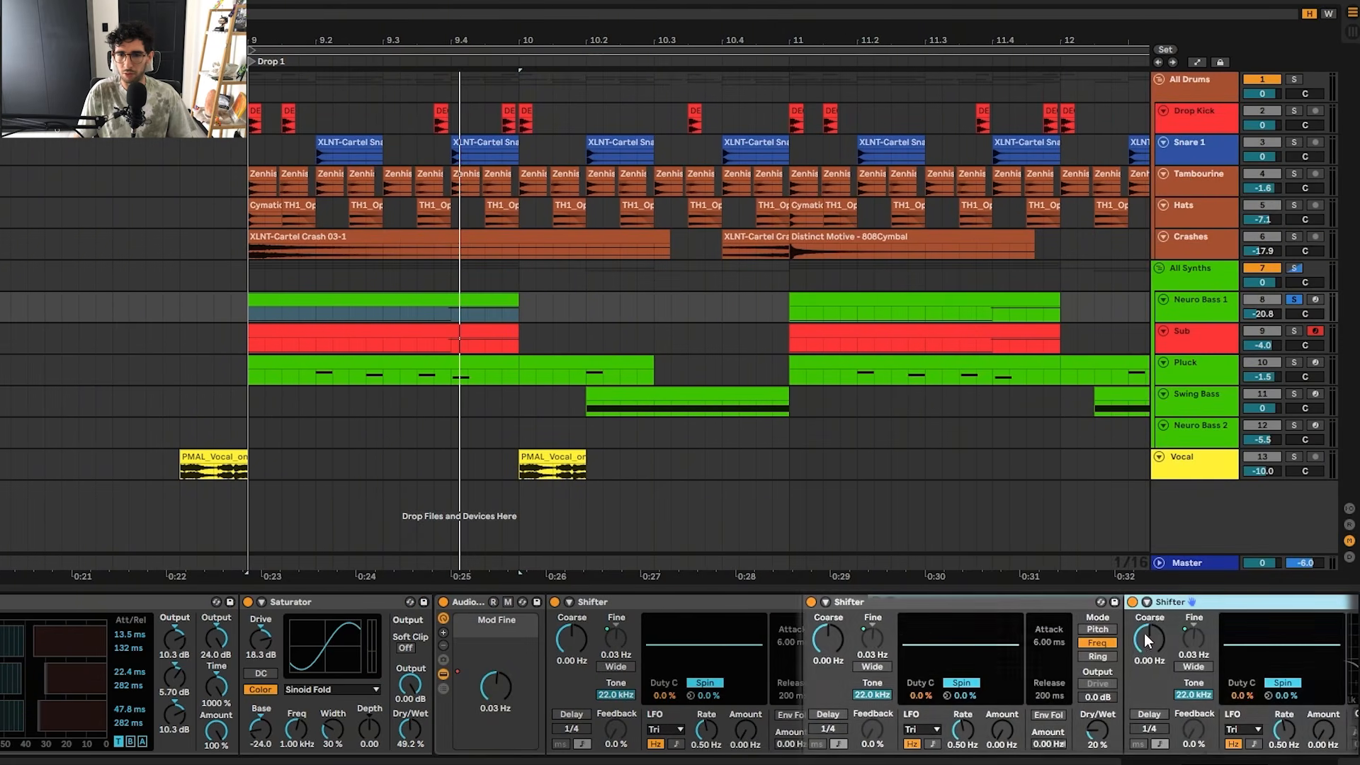
- Check the Mod Fine macro mapping to both Shifters' Fine controls and set the first Shifter's Dry/Wet to 21%
{"action": "left_click", "coordinate": [507, 603]}
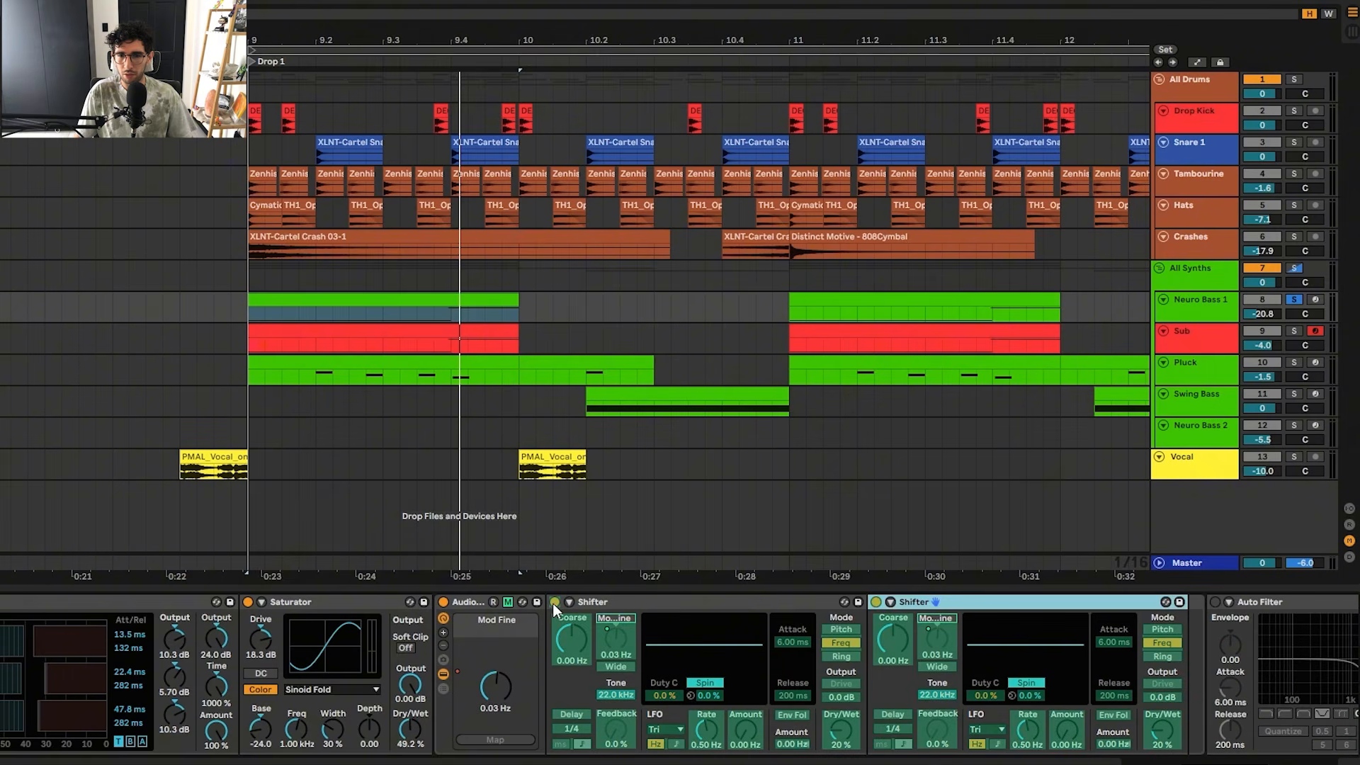
{"action": "left_click", "coordinate": [615, 639]}
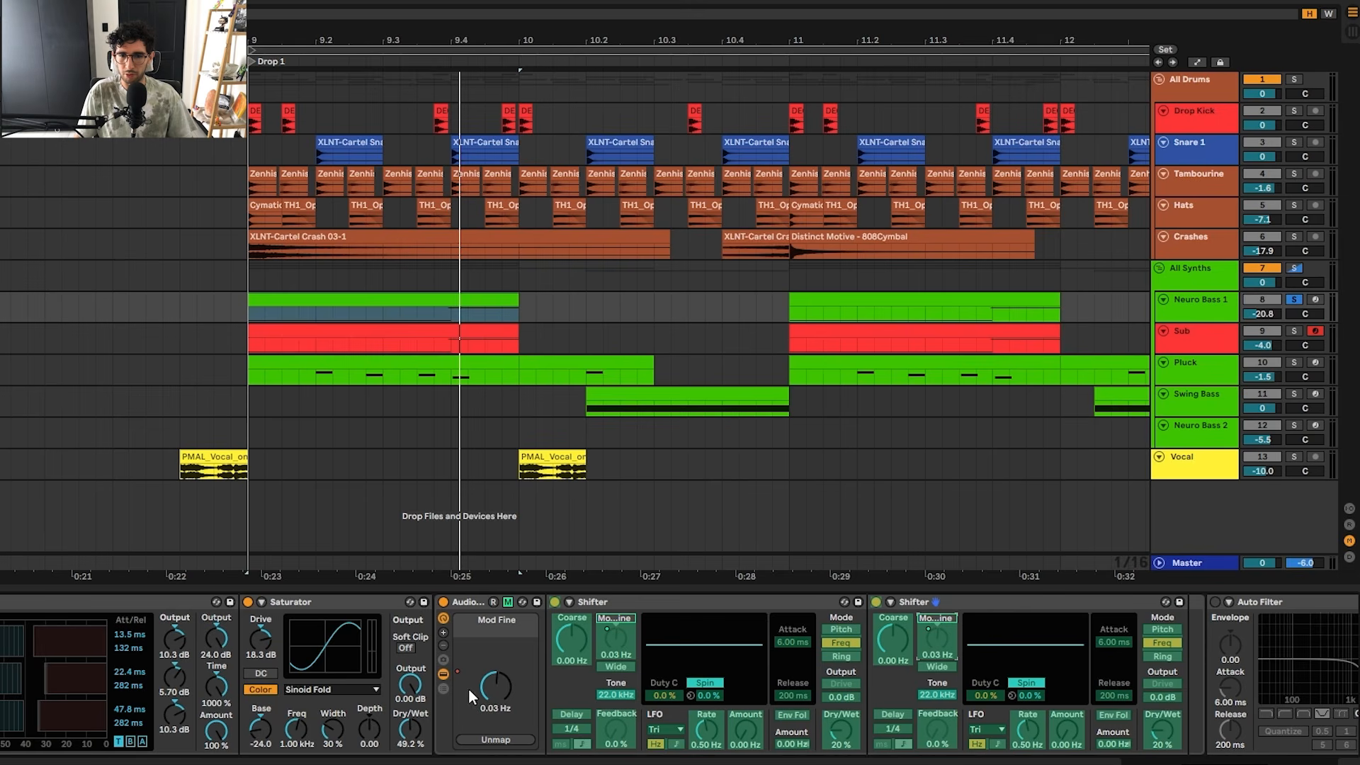
{"action": "left_click", "coordinate": [508, 601]}
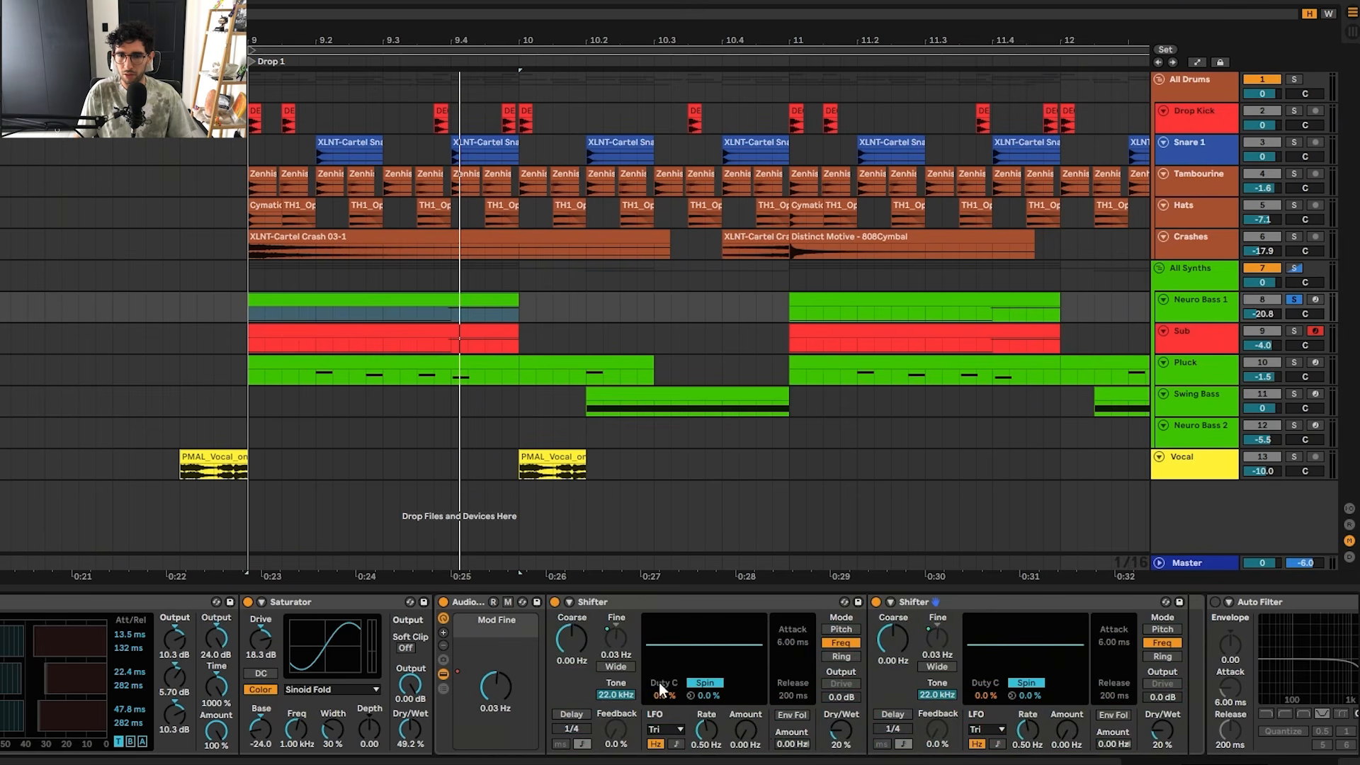
{"action": "left_click", "coordinate": [839, 738]}
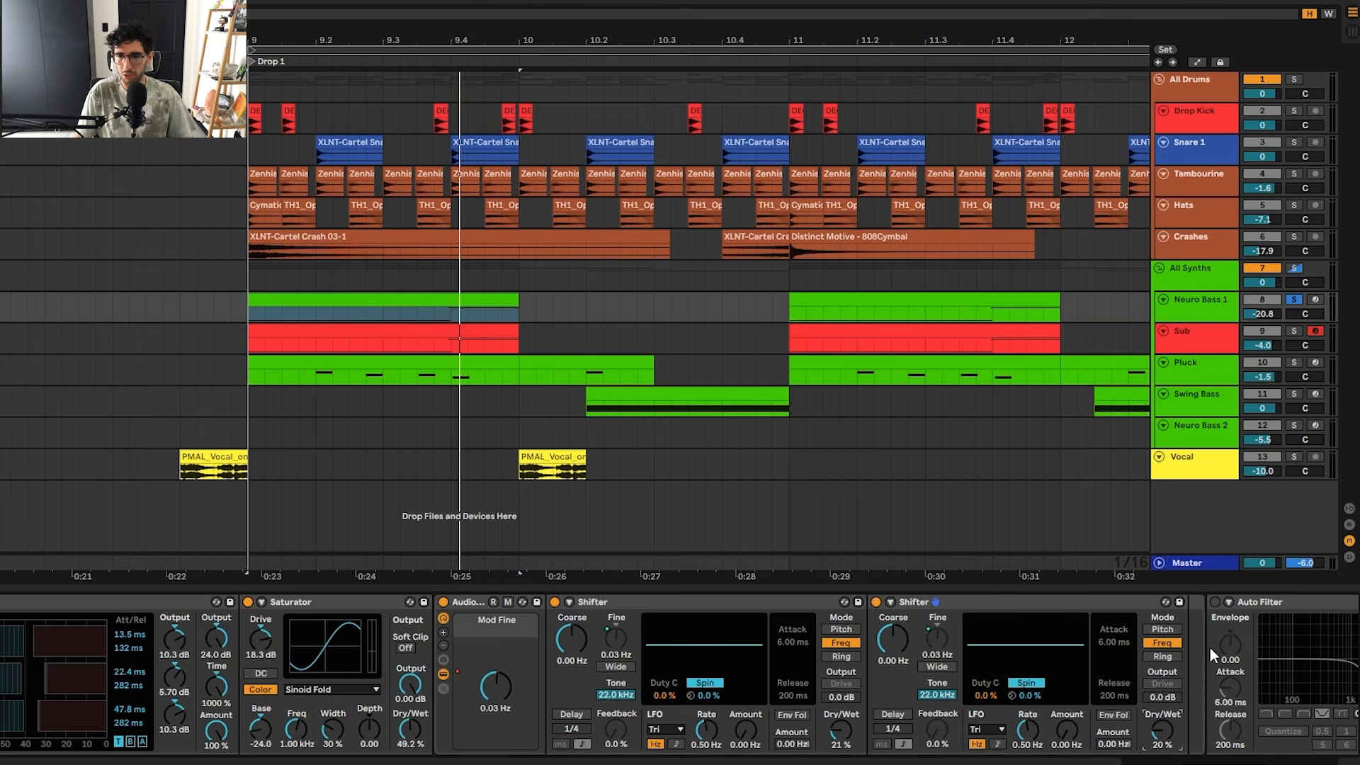
- Show the Mod Fine automation on Neuro Bass 1, play the bass with it, and collapse the rack's devices
{"action": "key", "text": "a"}
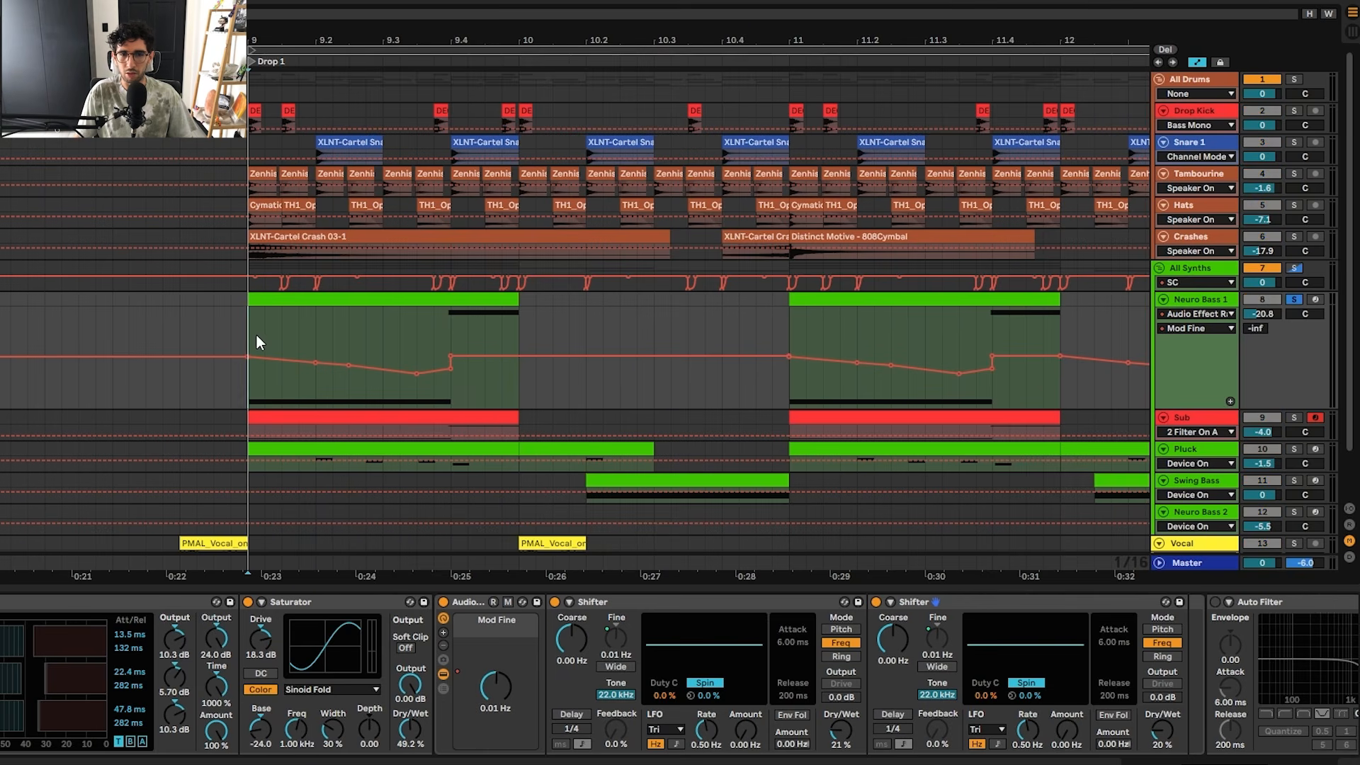
{"action": "key", "text": "space"}
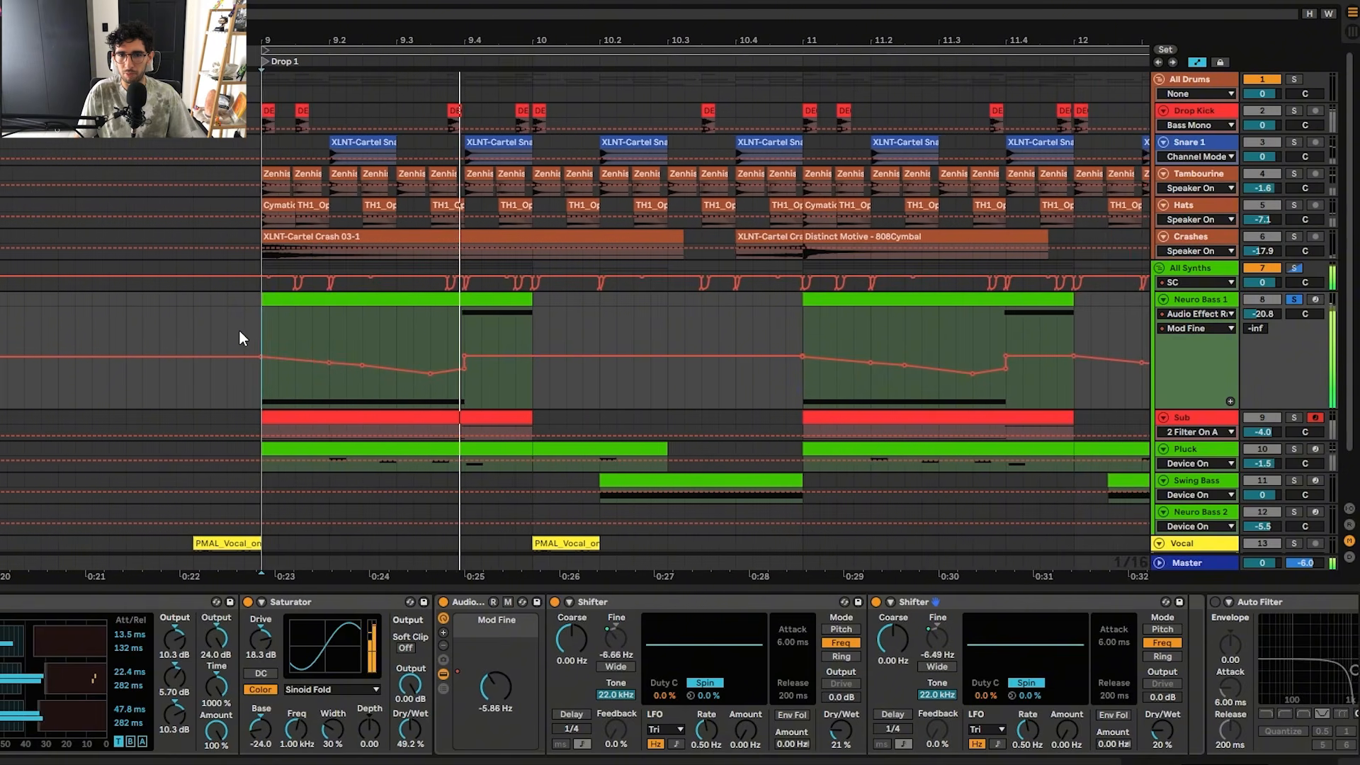
{"action": "key", "text": "space"}
{"action": "left_click", "coordinate": [444, 675]}
- Turn on the Auto Filter, show its Frequency automation, and play the bass to hear the moving notch
{"action": "left_click", "coordinate": [567, 601]}
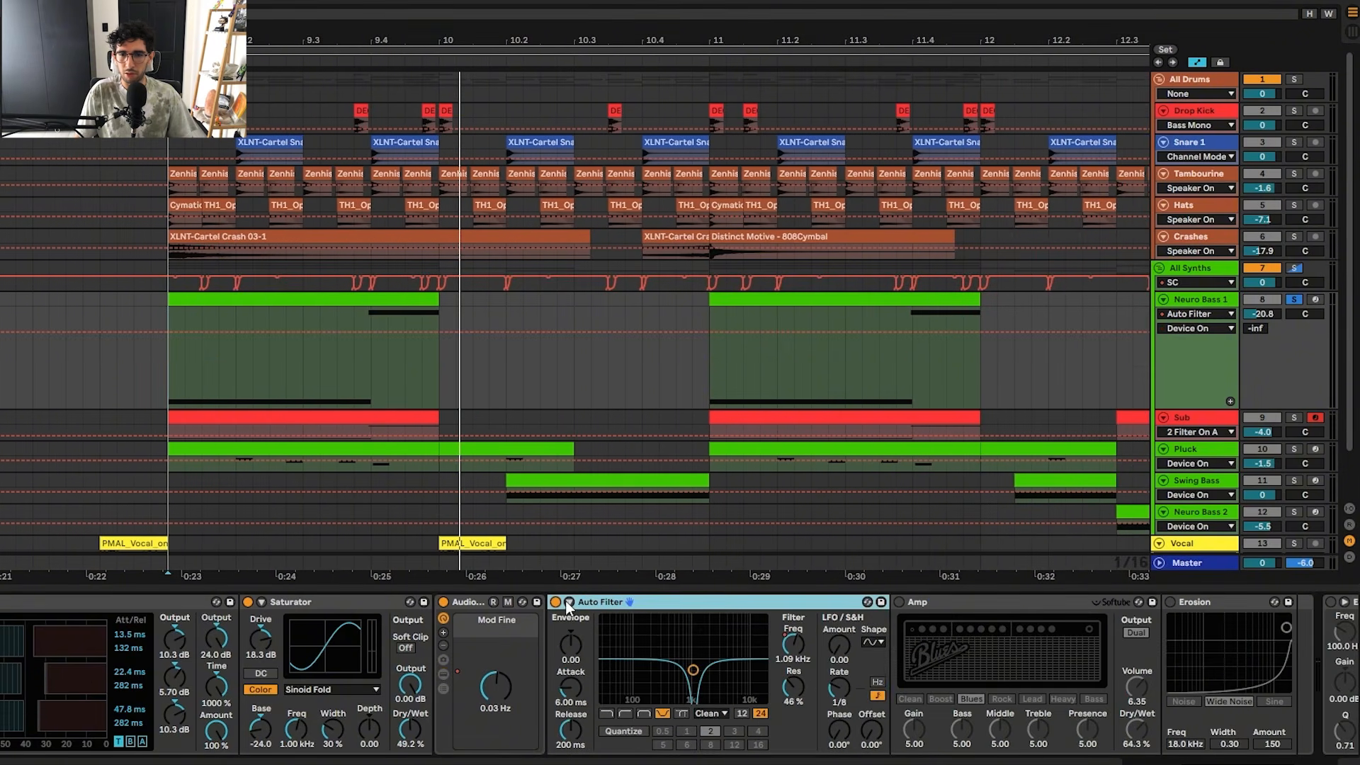
{"action": "left_click", "coordinate": [793, 644]}
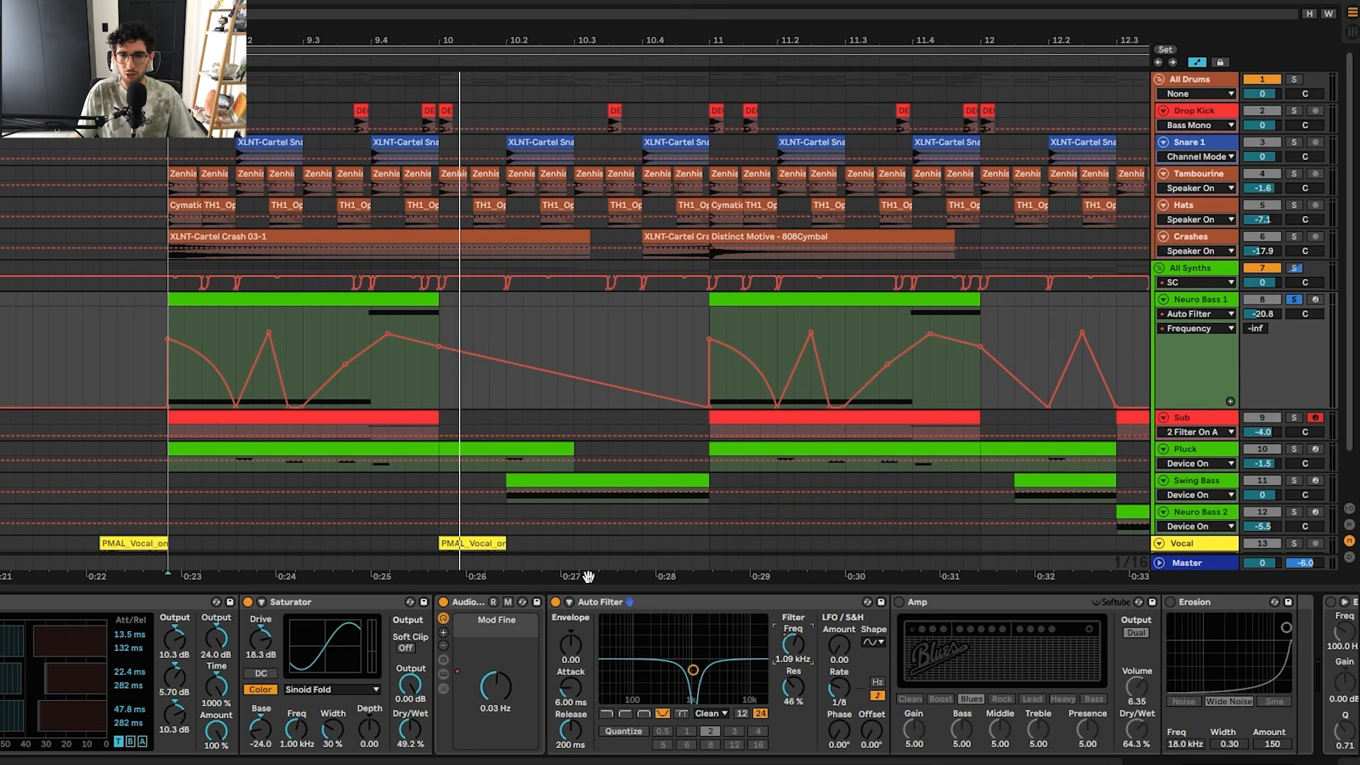
{"action": "key", "text": "space"}
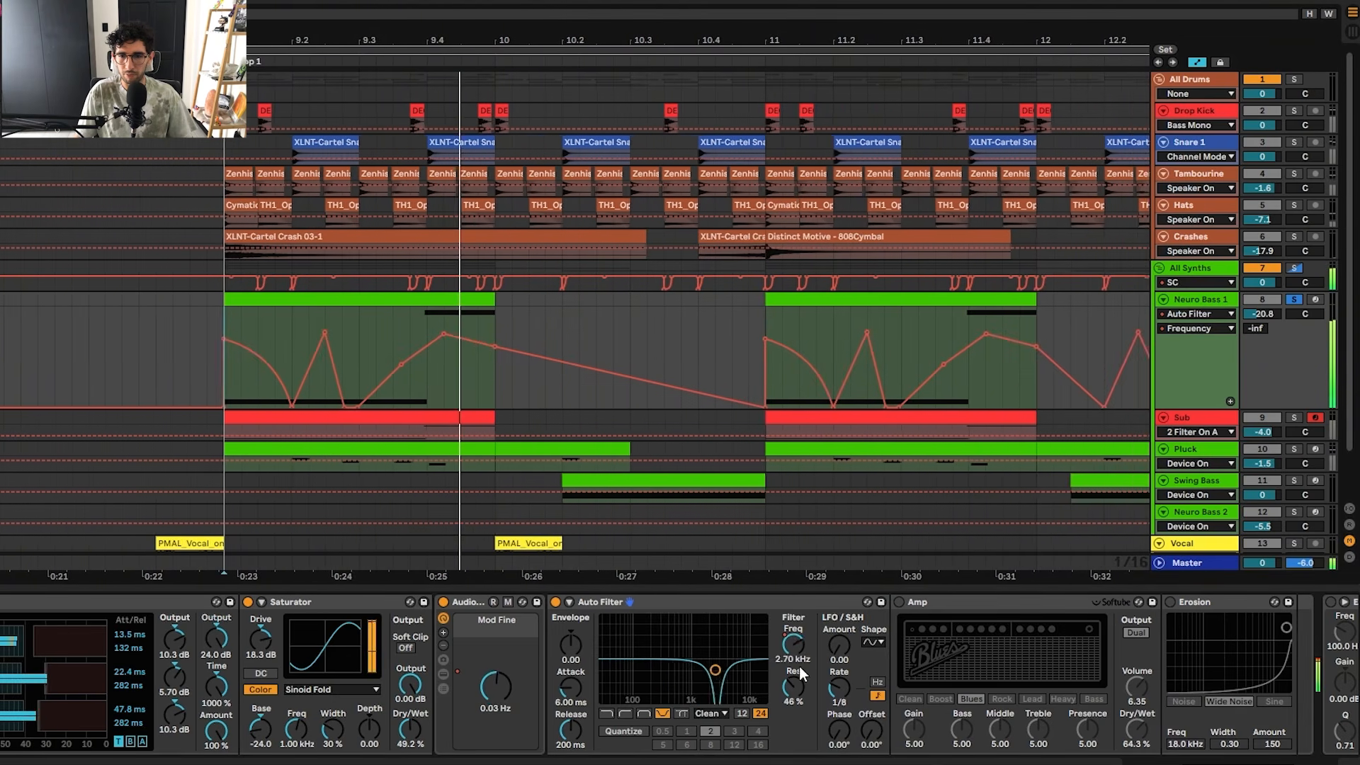
- Turn on the Amp and EQ Eight on Neuro Bass 1 and inspect EQ band 4
{"action": "left_click", "coordinate": [942, 631]}
{"action": "key", "text": "space"}
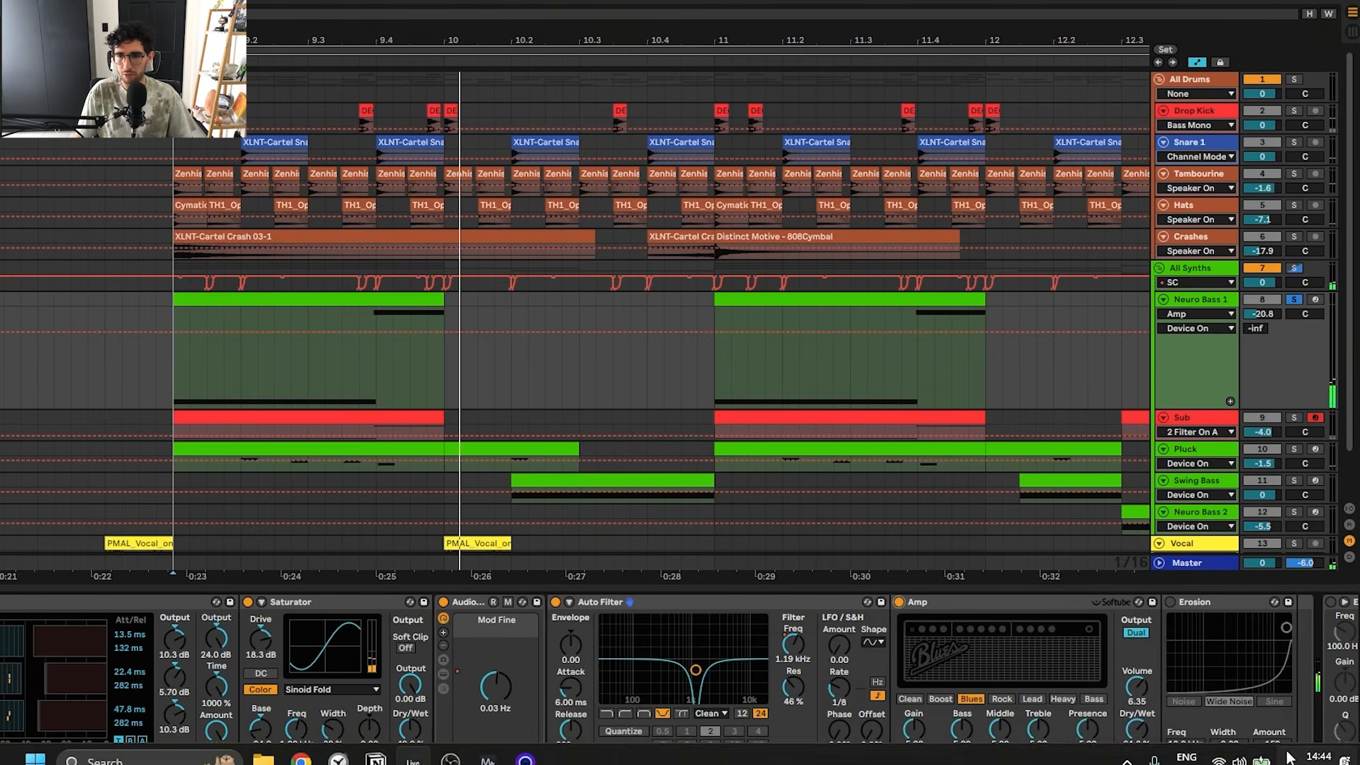
{"action": "left_click", "coordinate": [1184, 601]}
{"action": "scroll", "coordinate": [1229, 762], "scroll_direction": "right", "scroll_amount": 5}
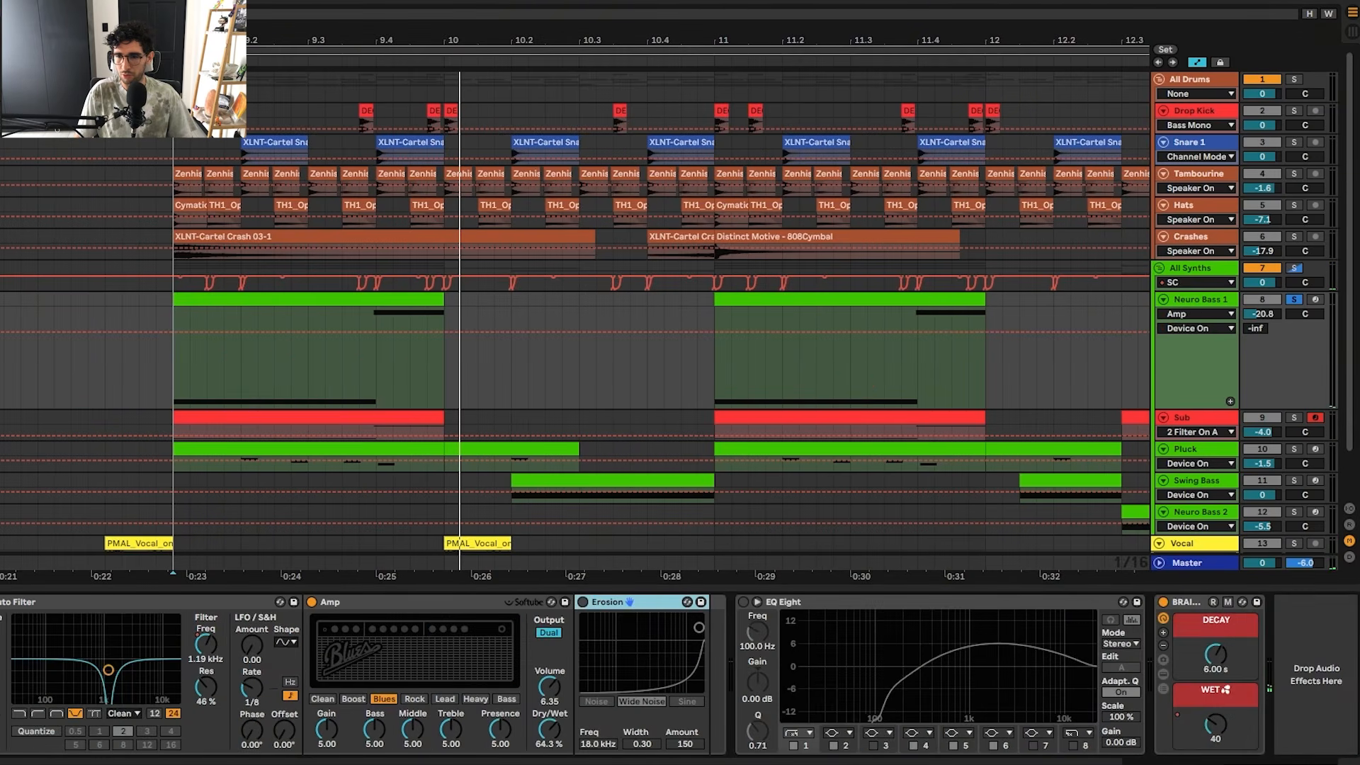
{"action": "left_click", "coordinate": [751, 602]}
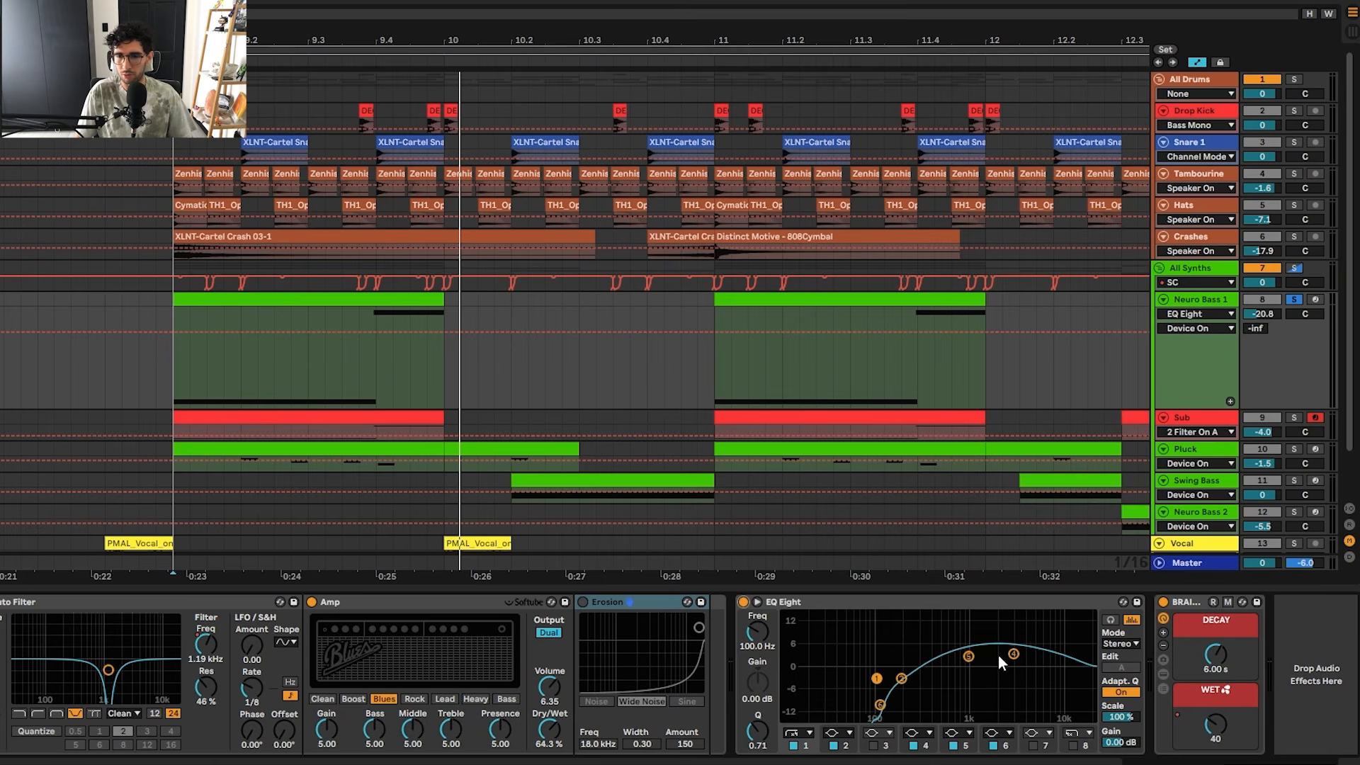
{"action": "left_click", "coordinate": [1014, 653]}
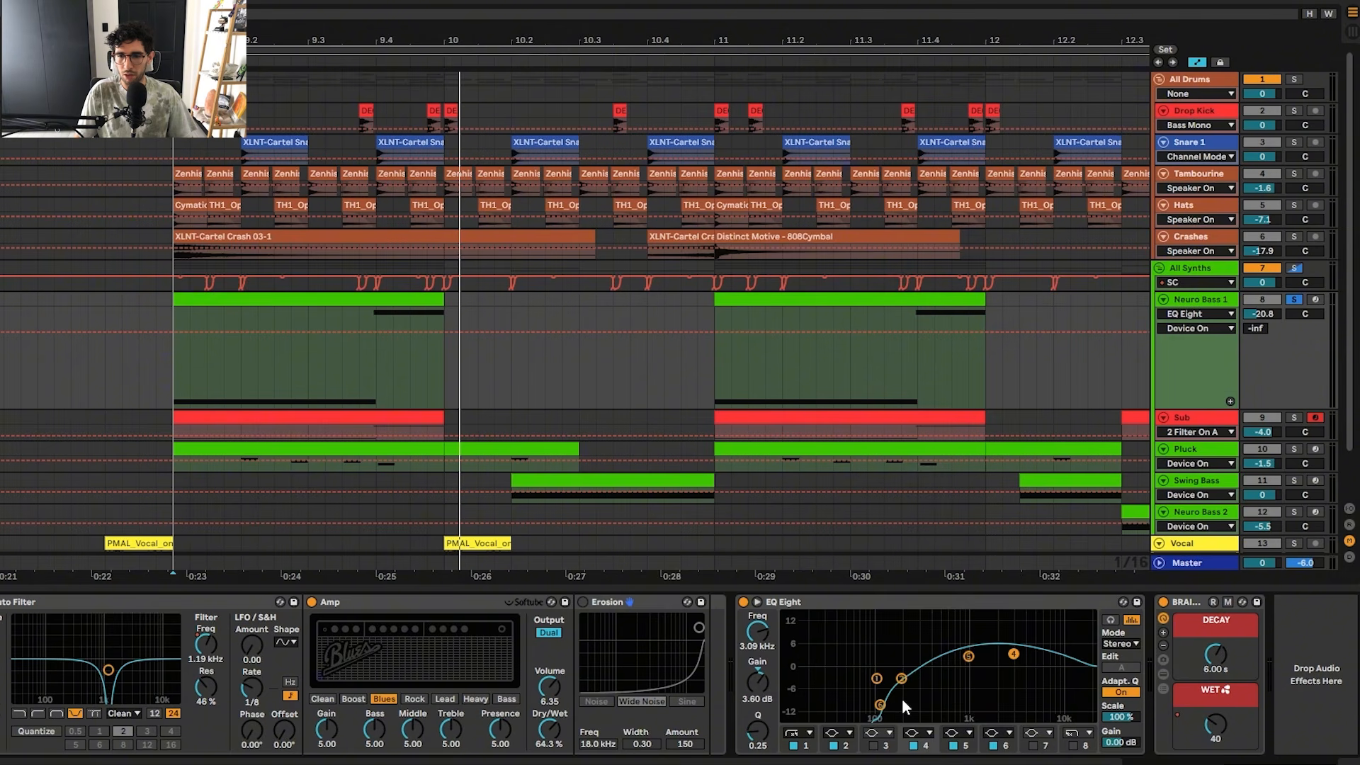
- Check the first Sub clip, return to Neuro Bass 1, and turn on Erosion while playing the bass
{"action": "left_click", "coordinate": [215, 435]}
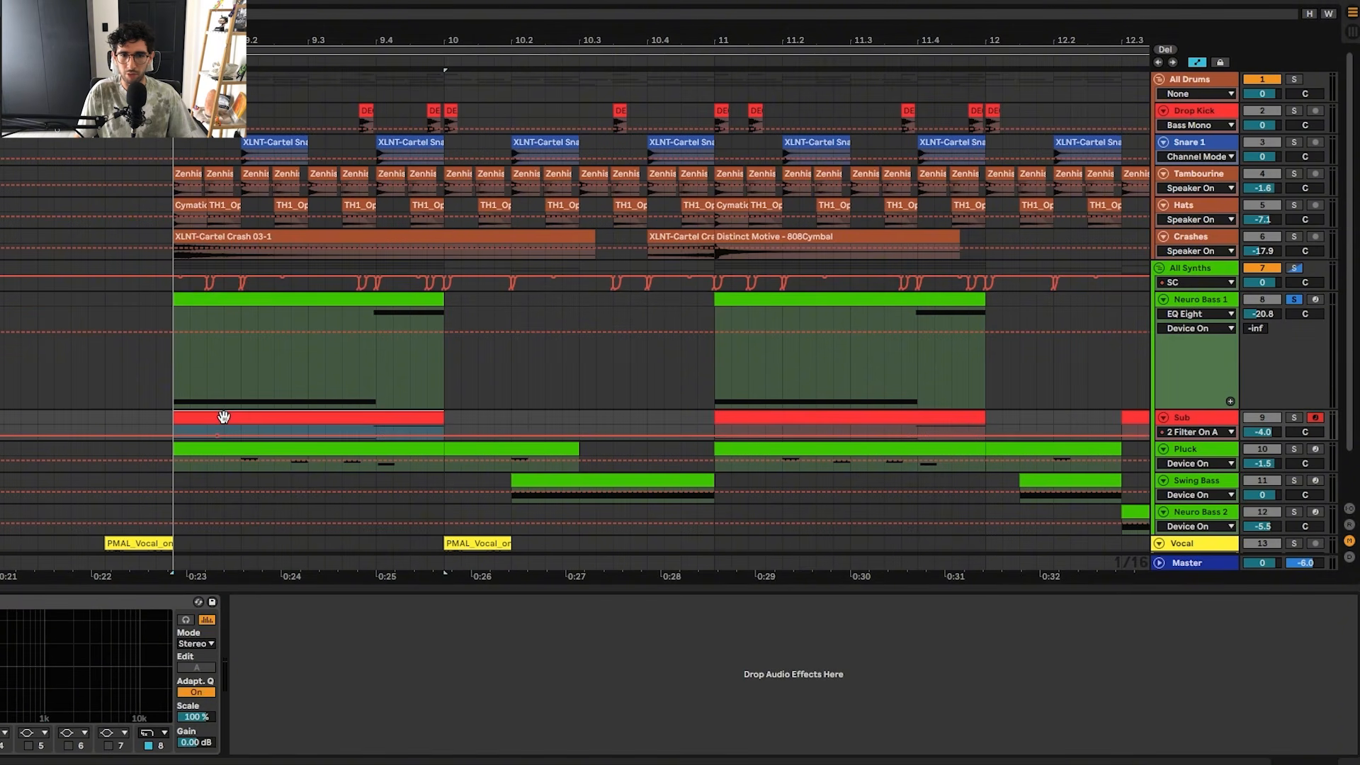
{"action": "left_click", "coordinate": [224, 417]}
{"action": "left_click", "coordinate": [177, 362]}
{"action": "key", "text": "space"}
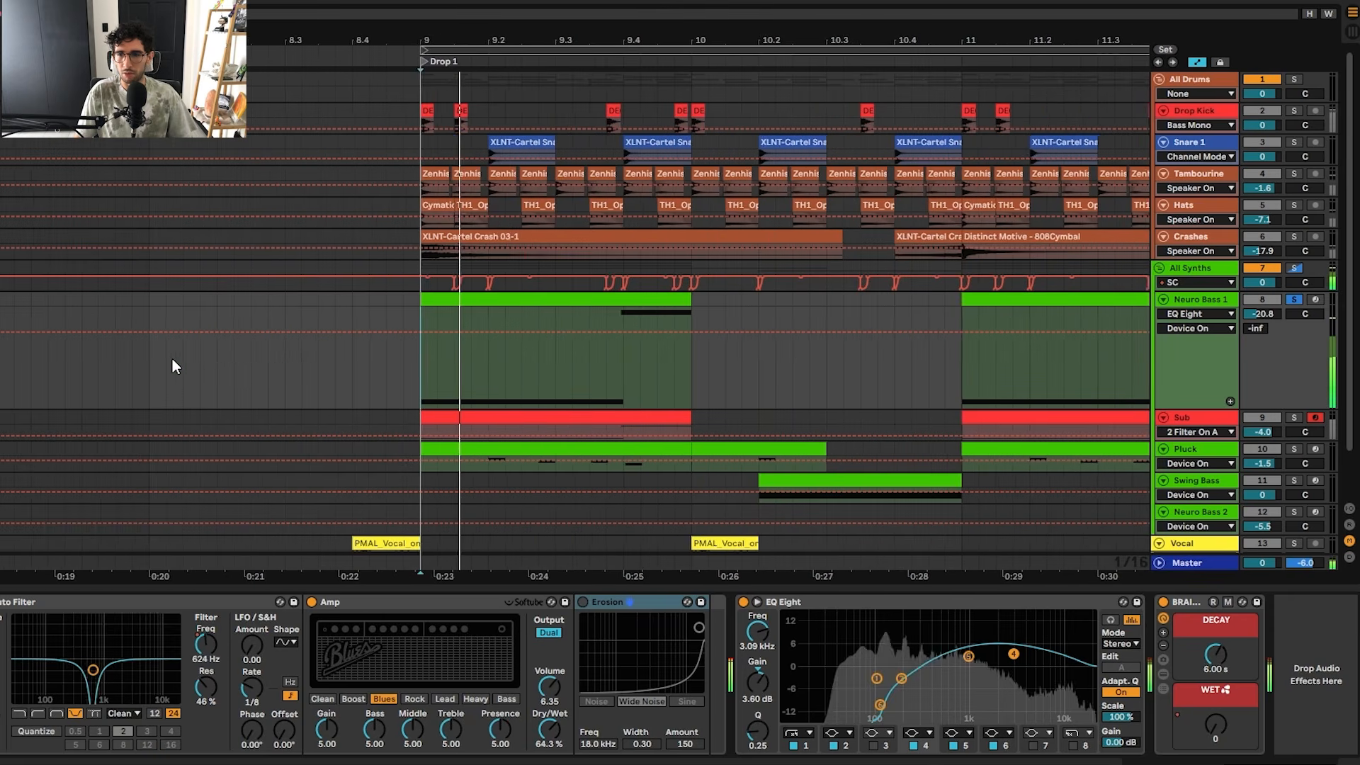
{"action": "left_click", "coordinate": [583, 602]}
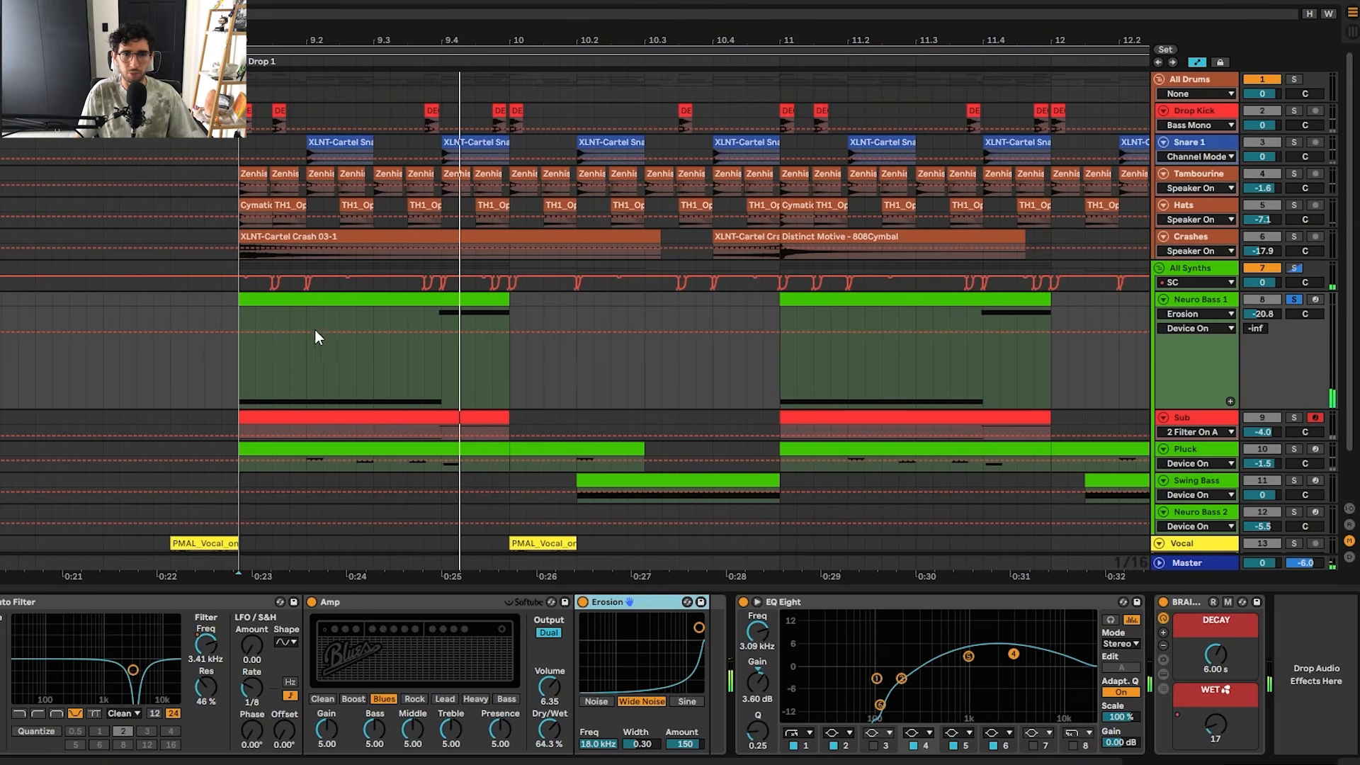
- Hide the automation lanes, and unsolo Neuro Bass 1 with its track back at compact height
{"action": "key", "text": "a"}
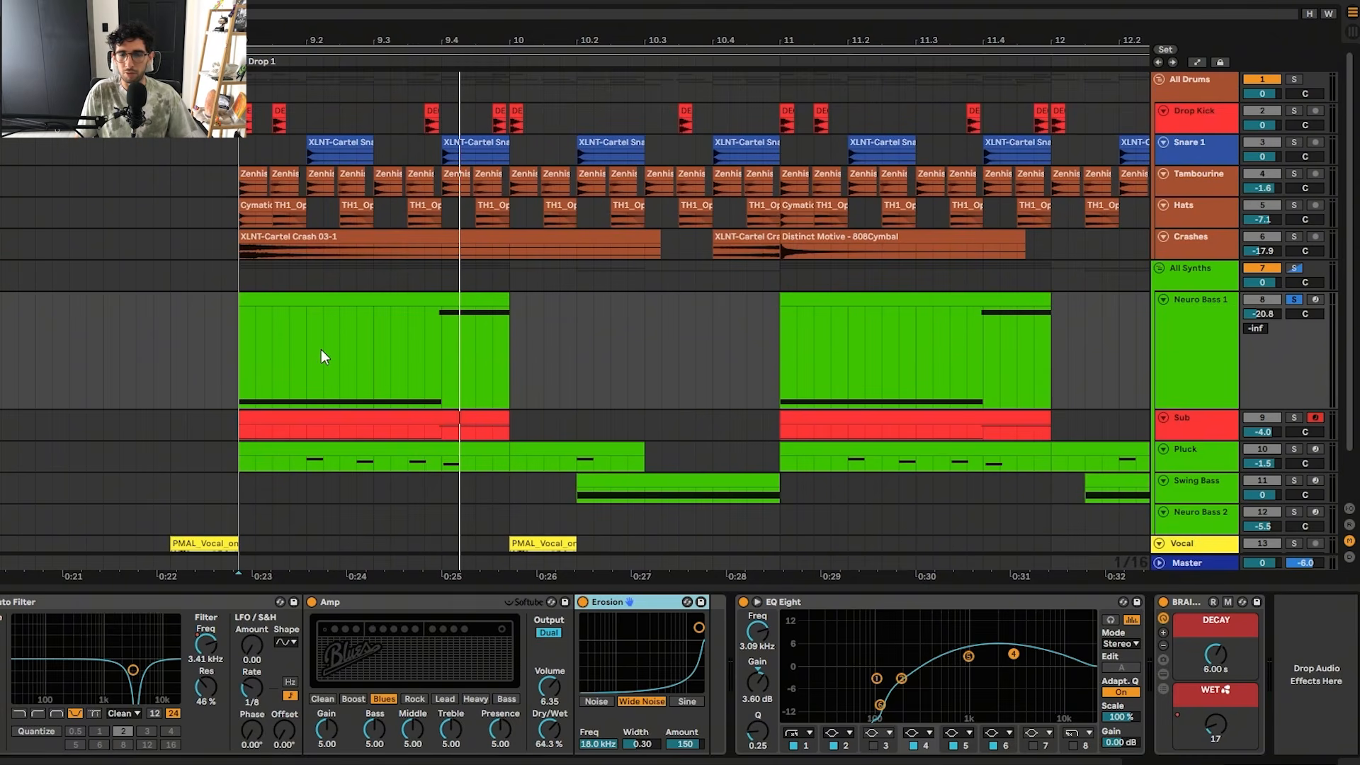
{"action": "left_click", "coordinate": [1217, 338]}
{"action": "key", "text": "z"}
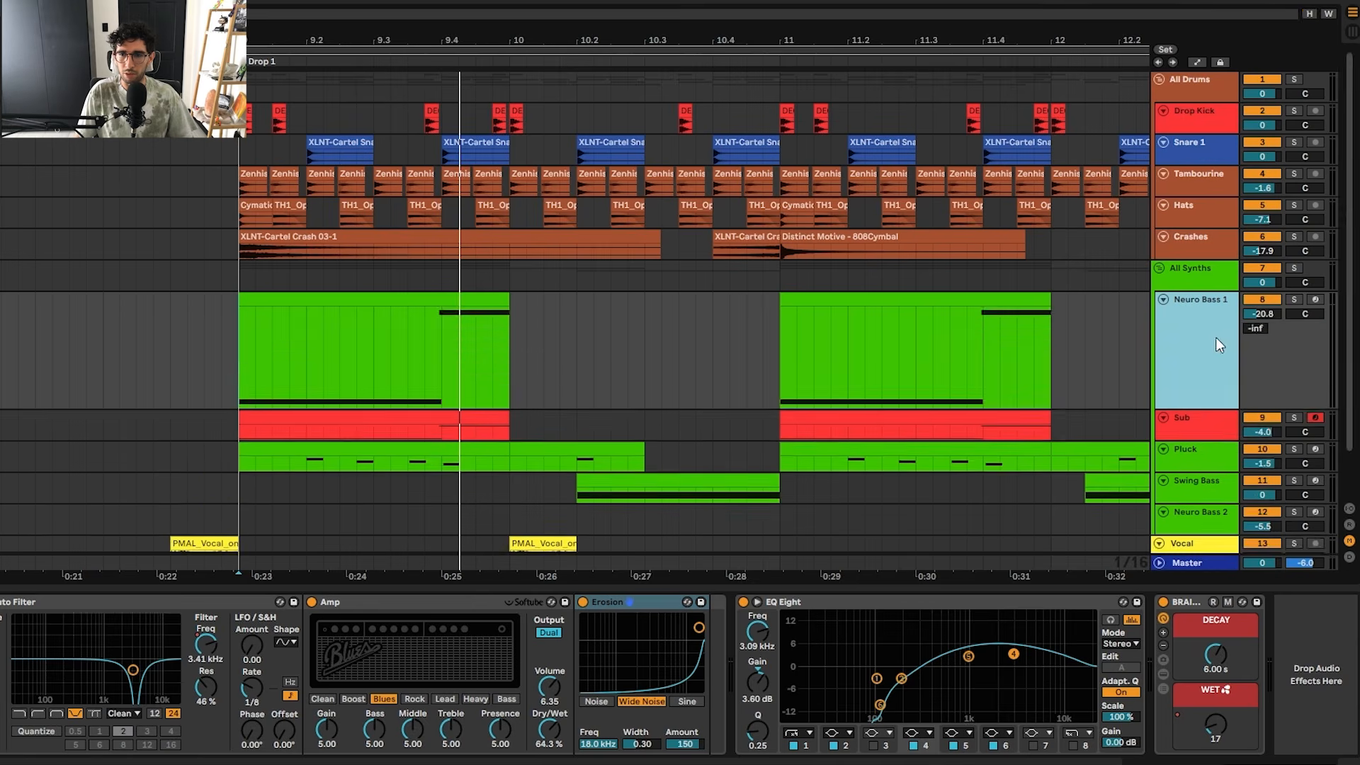
{"action": "key", "text": "x"}
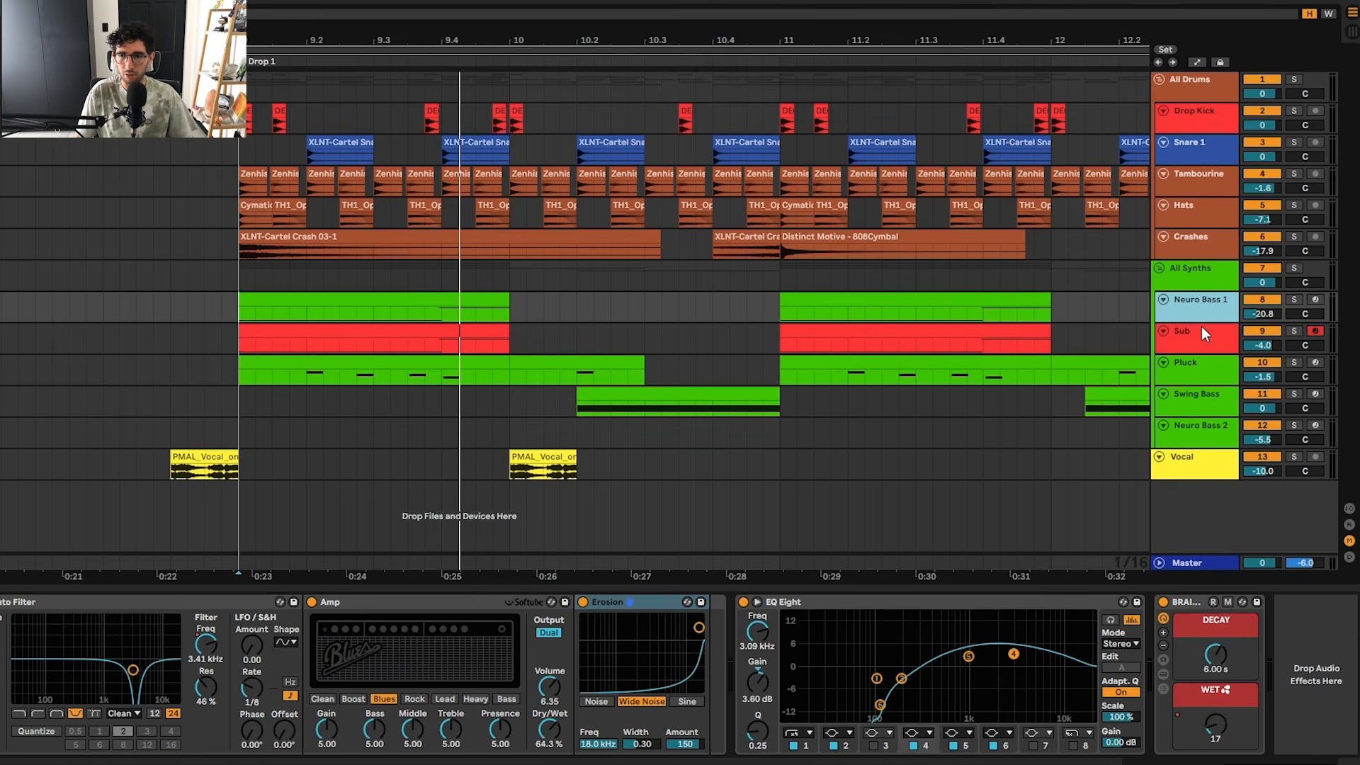
- Compare the Sub and Neuro Bass 1 tracks and review the Neuro Bass 1 effects chain back to the Saturator
{"action": "left_click", "coordinate": [1200, 331]}
{"action": "left_click", "coordinate": [1186, 309]}
{"action": "scroll", "coordinate": [1286, 761], "scroll_direction": "left", "scroll_amount": 5}
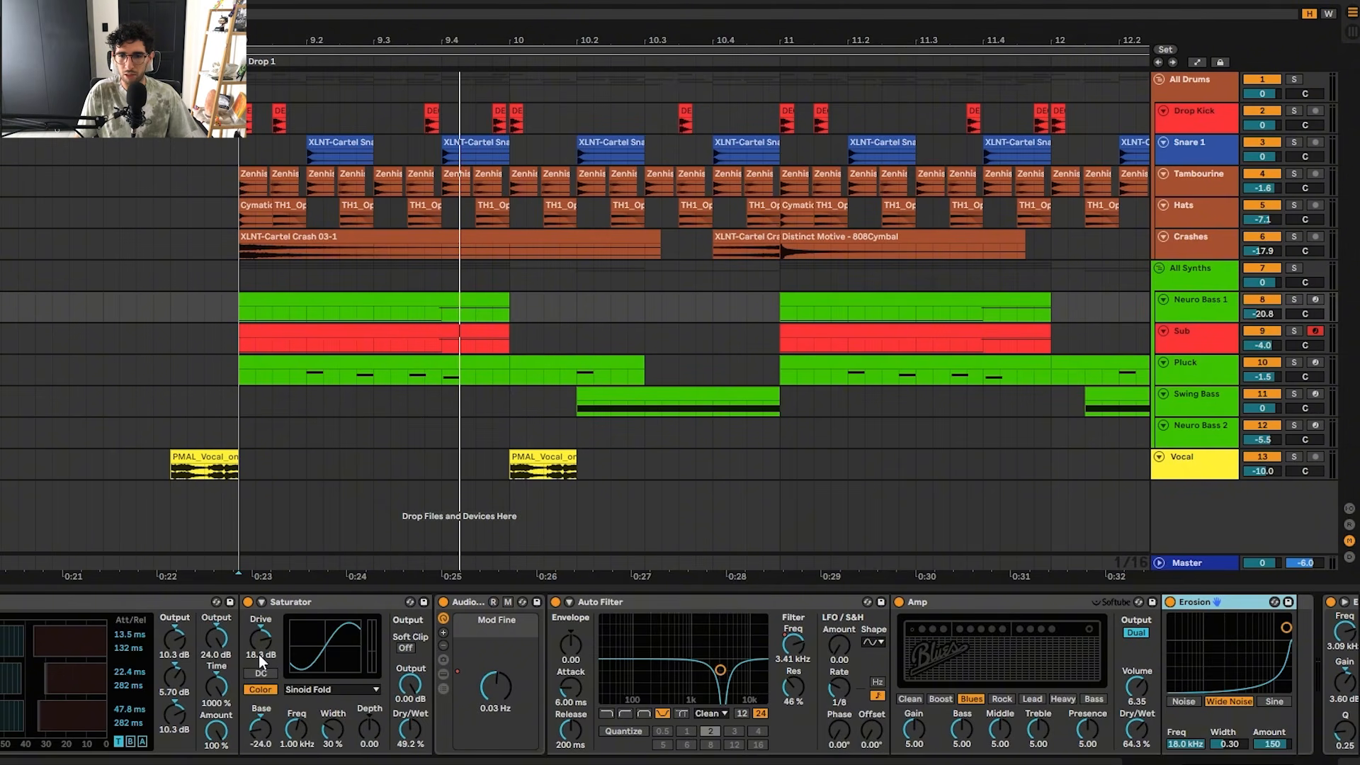
- Solo the Sub track and examine oscillator A and the distortion effect in its Serum 2
{"action": "left_click", "coordinate": [346, 338]}
{"action": "left_click", "coordinate": [343, 339]}
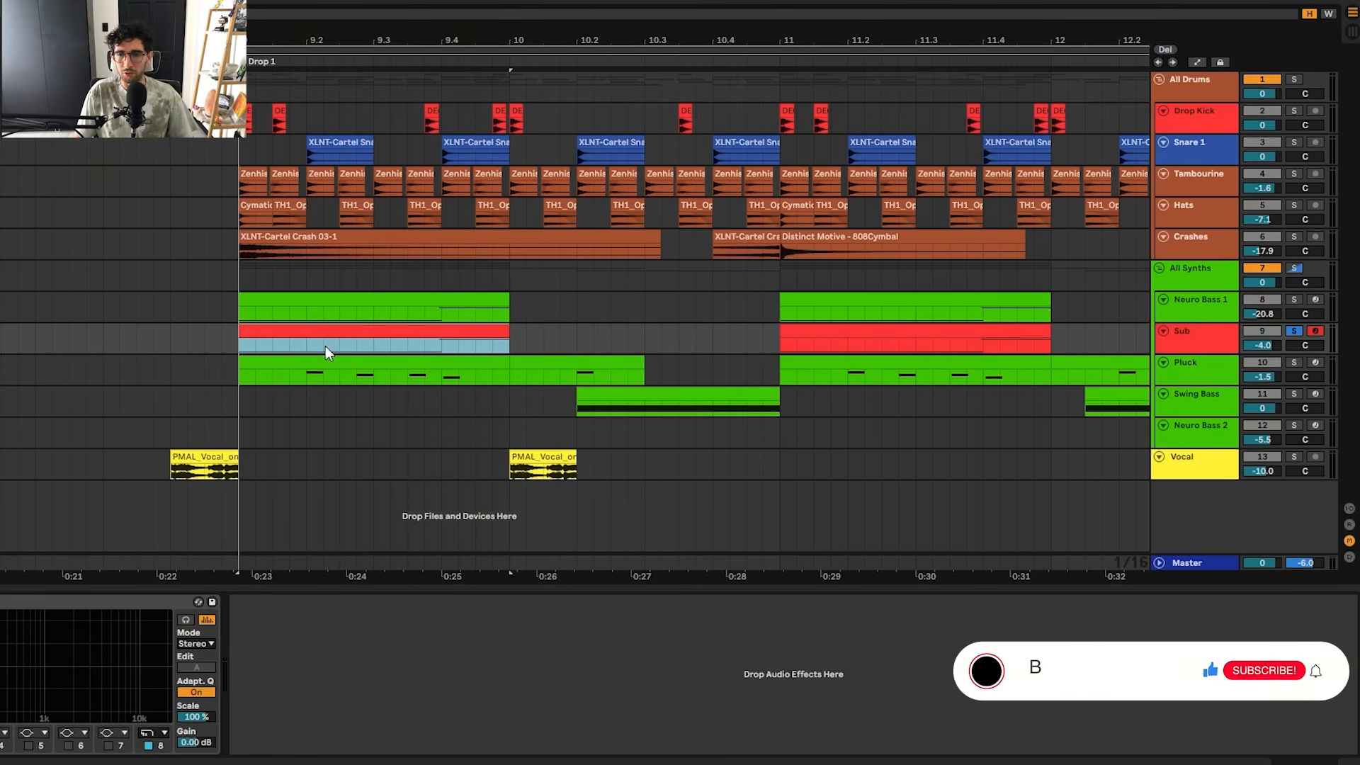
{"action": "key", "text": "ctrl+alt+p"}
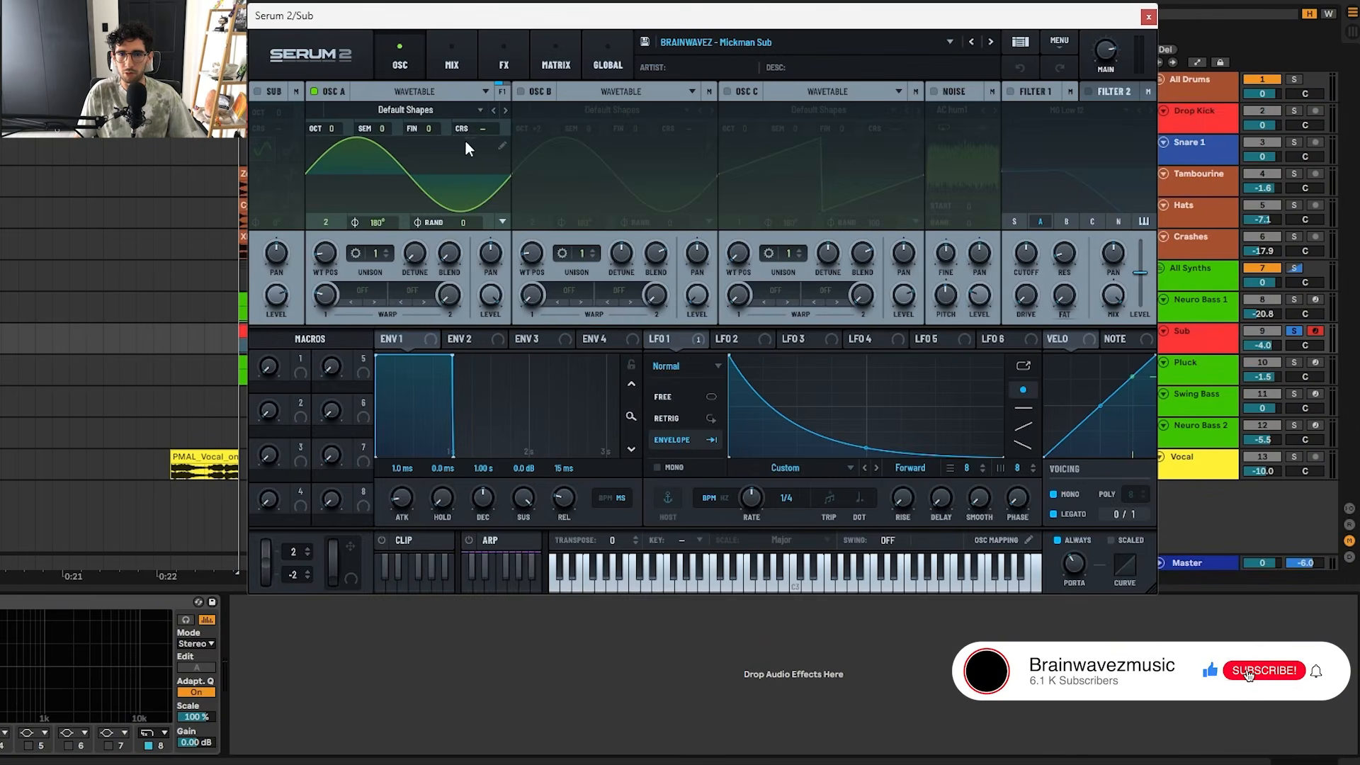
{"action": "left_click", "coordinate": [504, 58]}
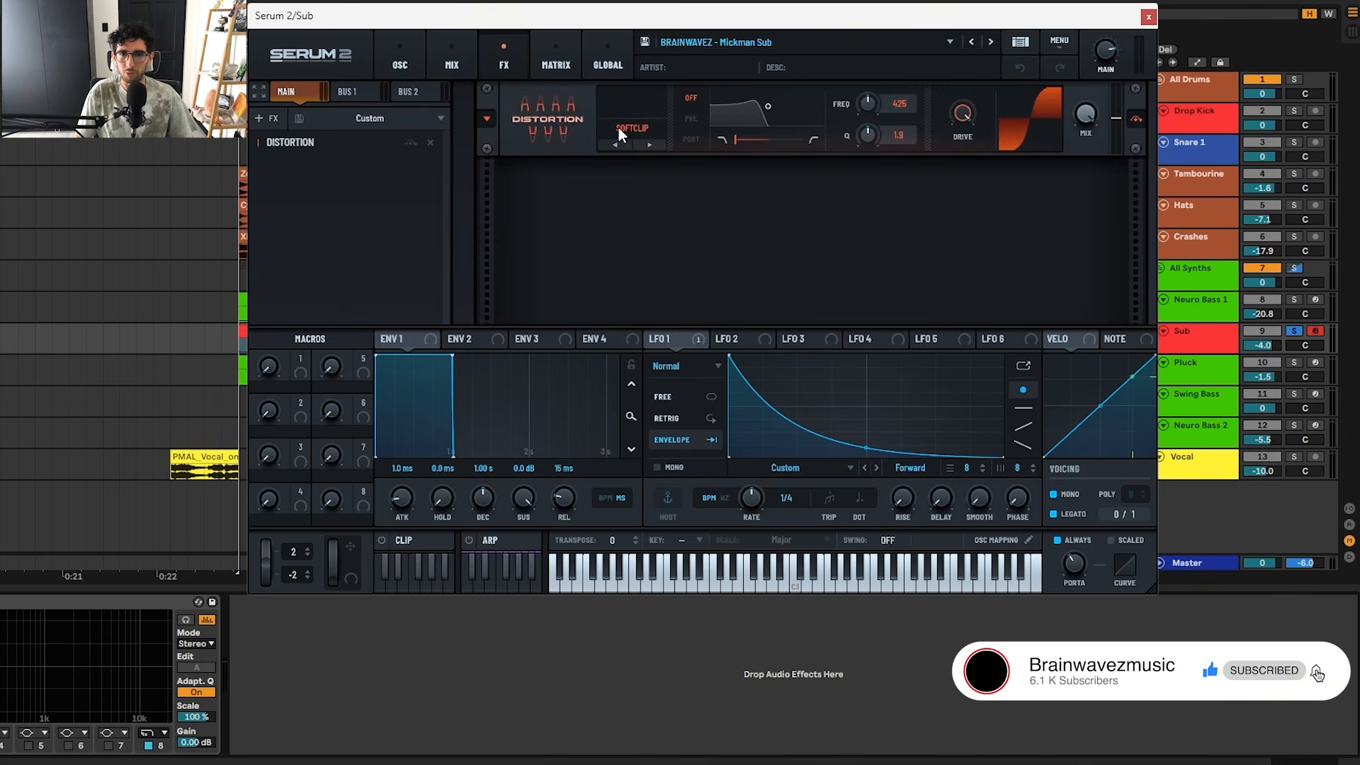
{"action": "left_click", "coordinate": [1148, 16]}
- Play the soloed Sub, and solo Neuro Bass 1 and Sub together to hear them combined
{"action": "left_click", "coordinate": [283, 328]}
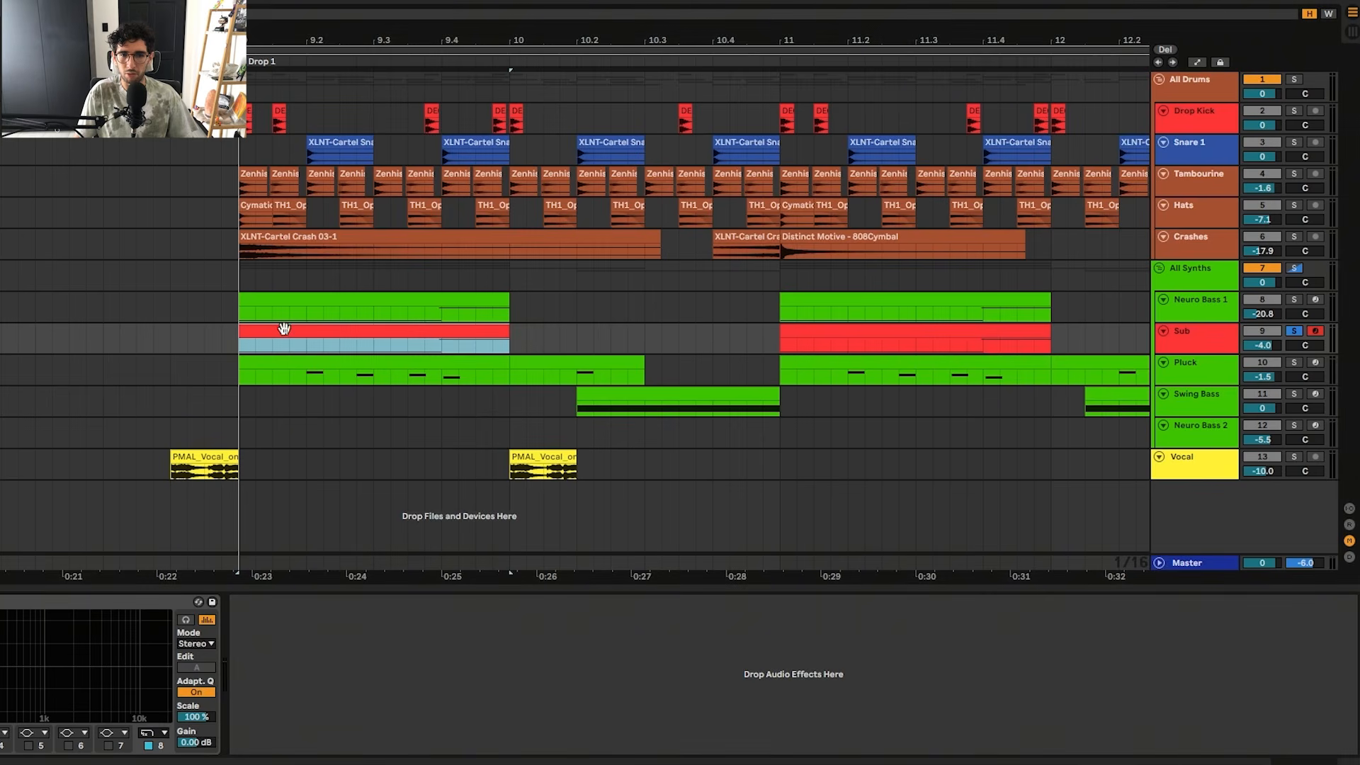
{"action": "key", "text": "space"}
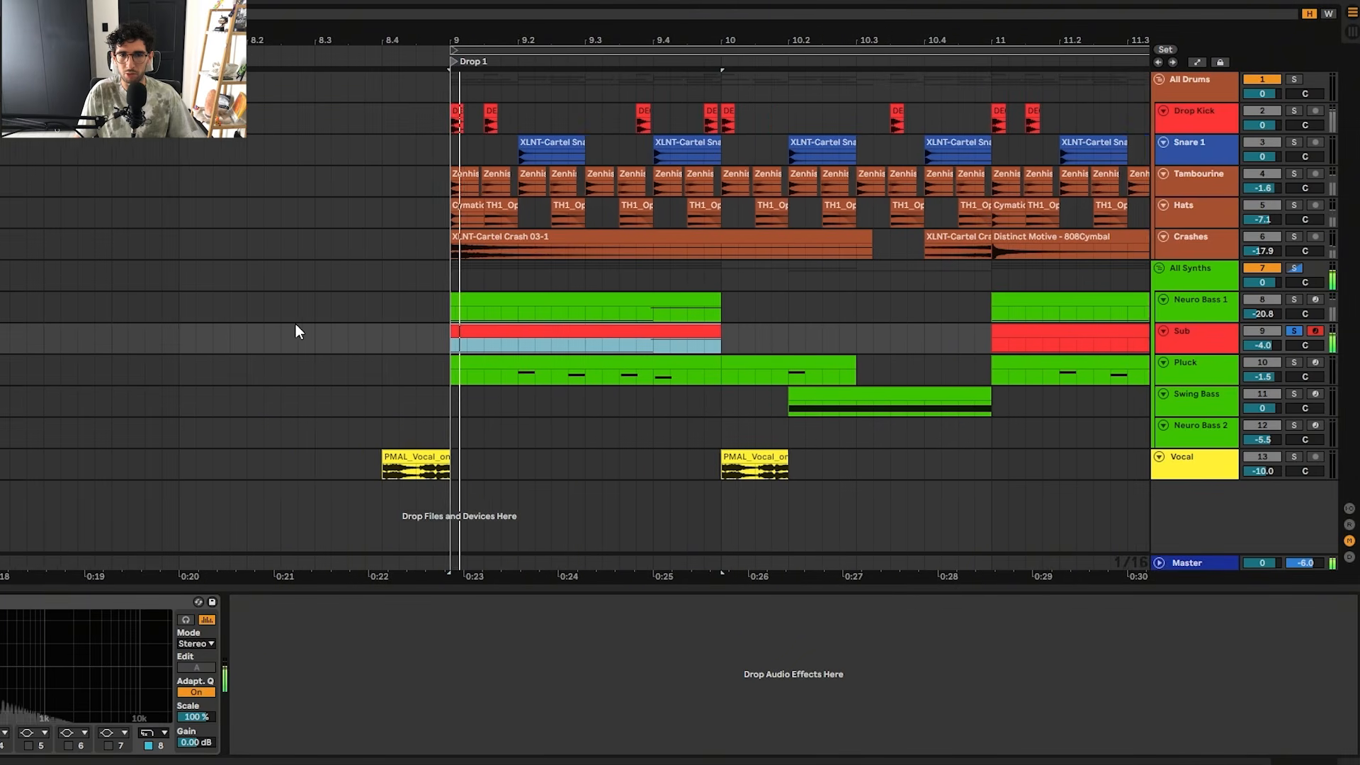
{"action": "left_click", "coordinate": [1229, 301]}
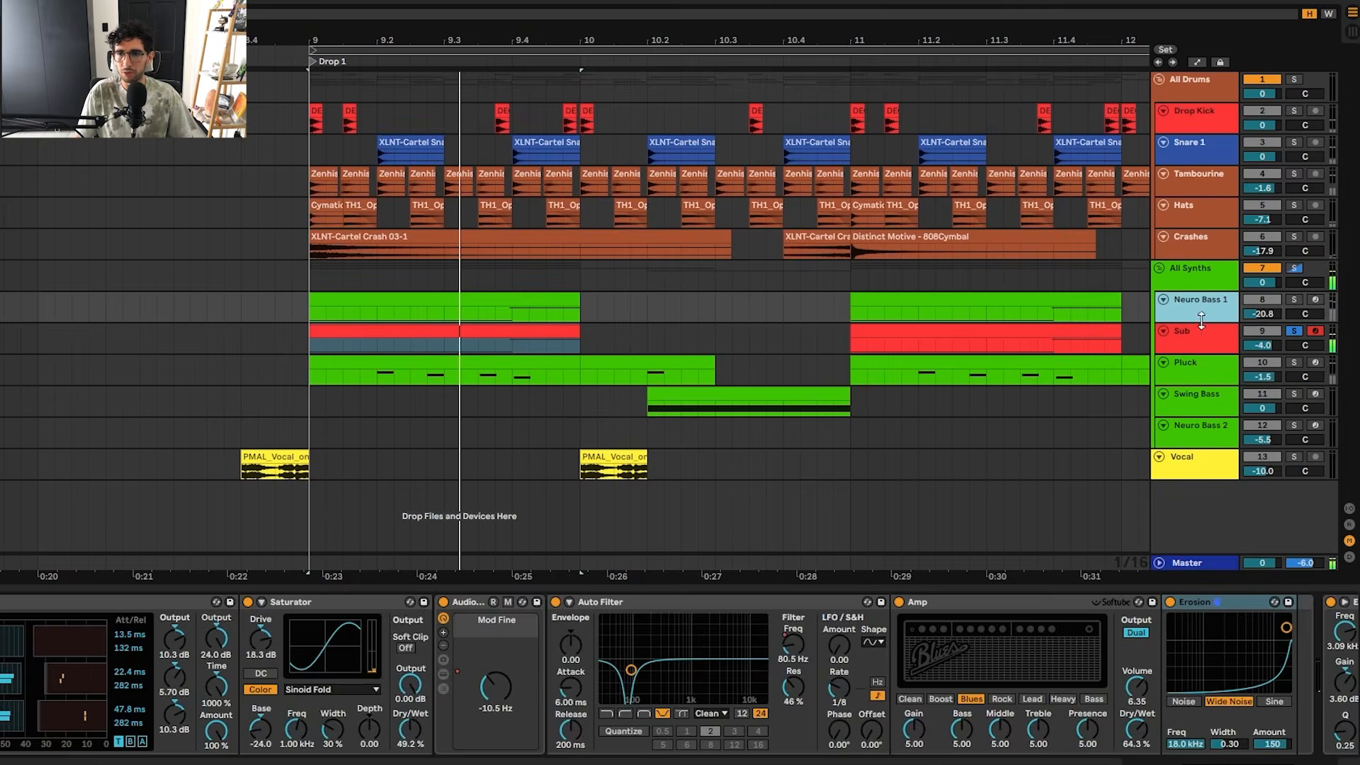
{"action": "left_click", "coordinate": [1198, 330], "text": "shift"}
{"action": "key", "text": "s"}
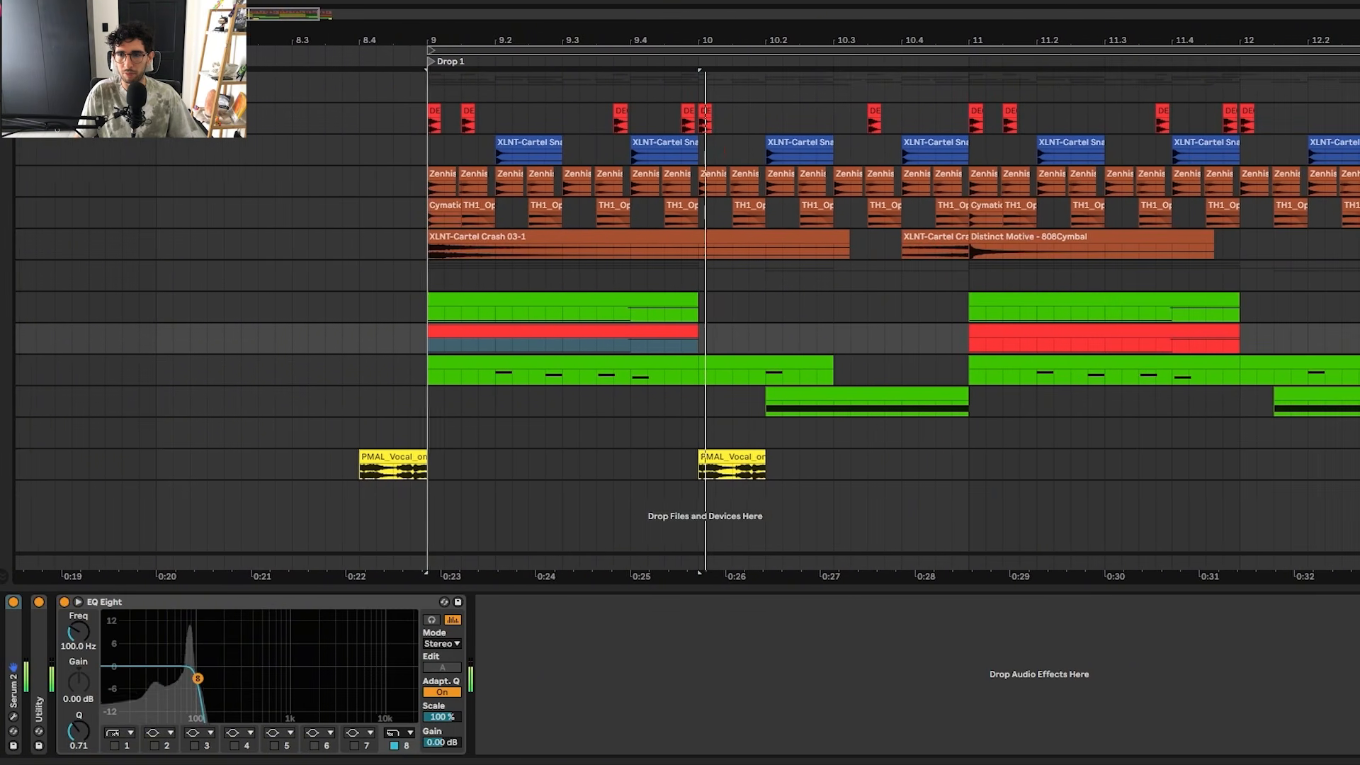
{"action": "key", "text": "space"}
- Enlarge the All Synths track and show its SC macro automation at the start of Drop 1
{"action": "left_click", "coordinate": [1356, 275]}
{"action": "left_click_drag", "start_coordinate": [1357, 291], "coordinate": [1356, 321]}
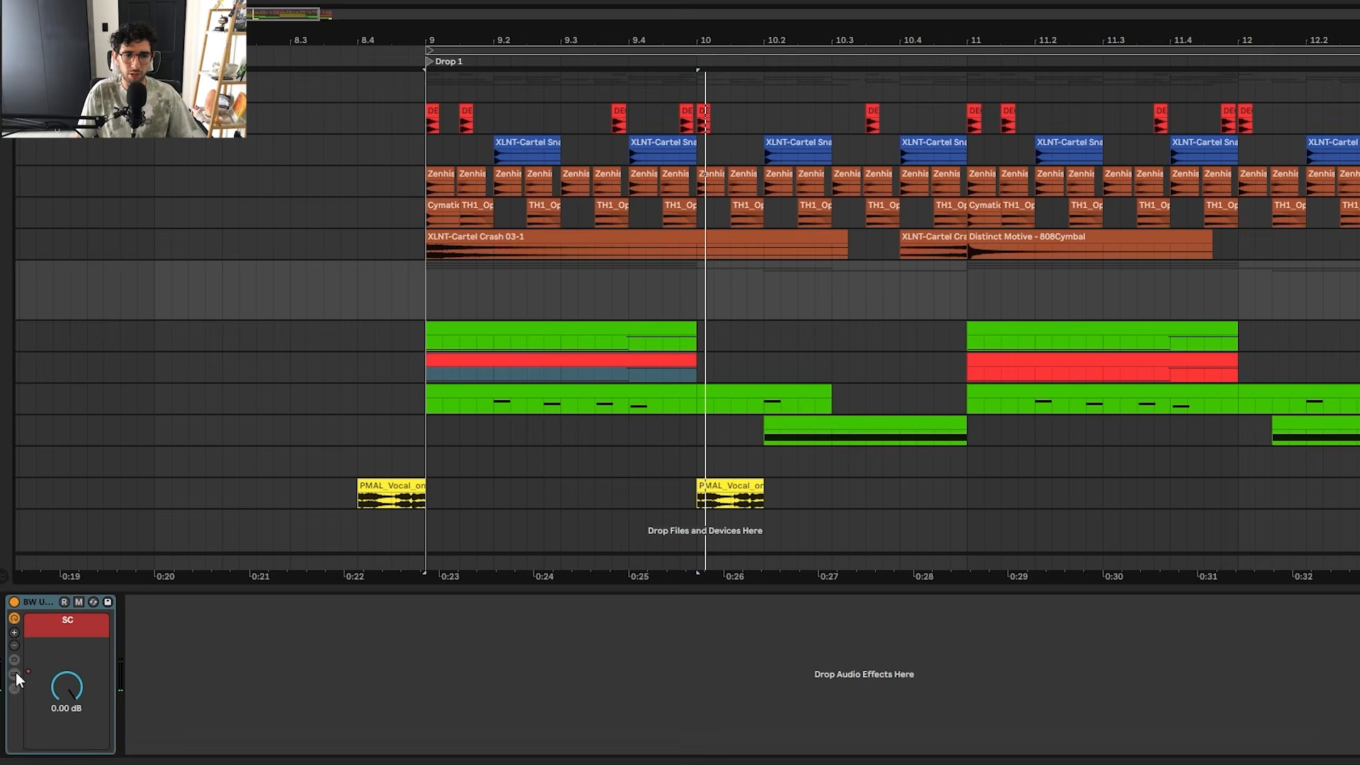
{"action": "left_click", "coordinate": [66, 686]}
{"action": "key", "text": "a"}
{"action": "scroll", "coordinate": [425, 299], "scroll_direction": "up", "scroll_amount": 6}
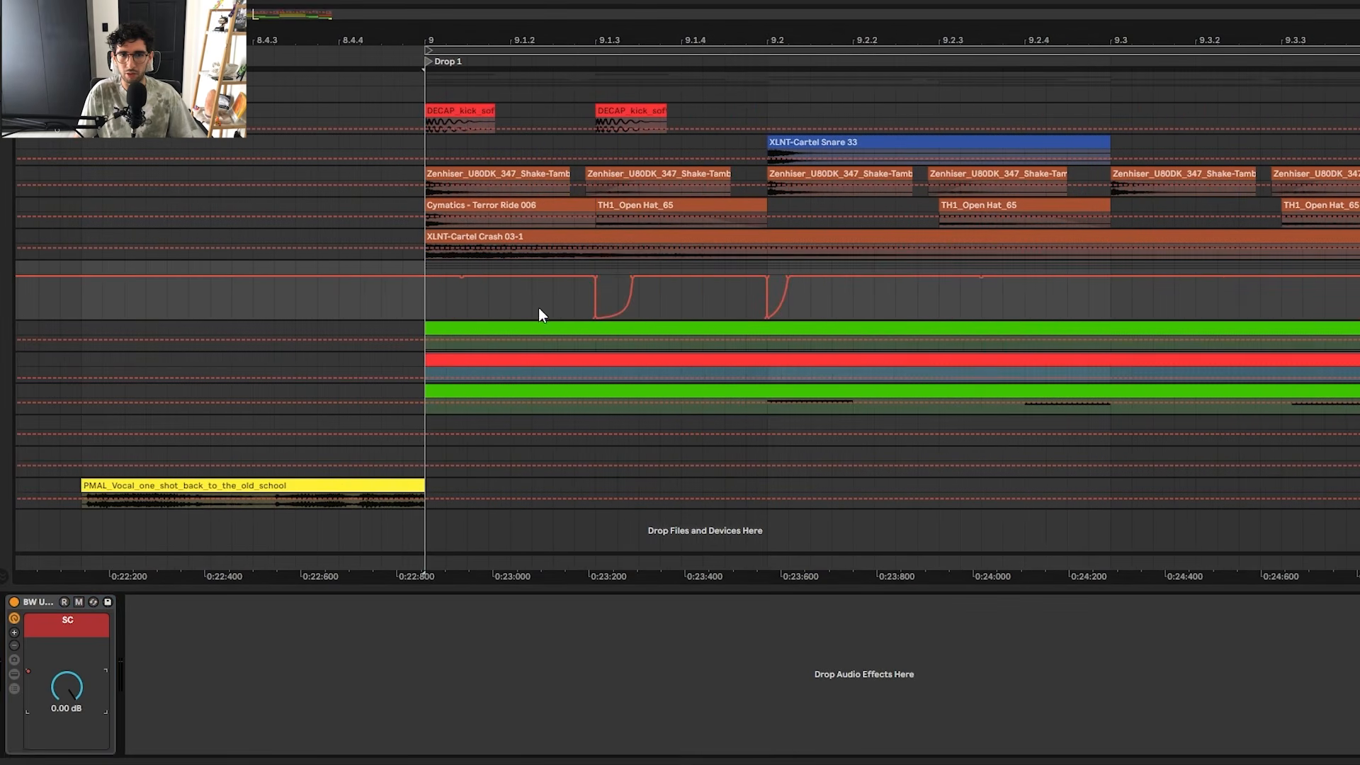
- Copy the SC sidechain curve at 9.1.3 to the start of Drop 1 on the All Synths track and play it back
{"action": "left_click_drag", "start_coordinate": [658, 316], "coordinate": [592, 310]}
{"action": "key", "text": "ctrl+c"}
{"action": "left_click", "coordinate": [423, 304]}
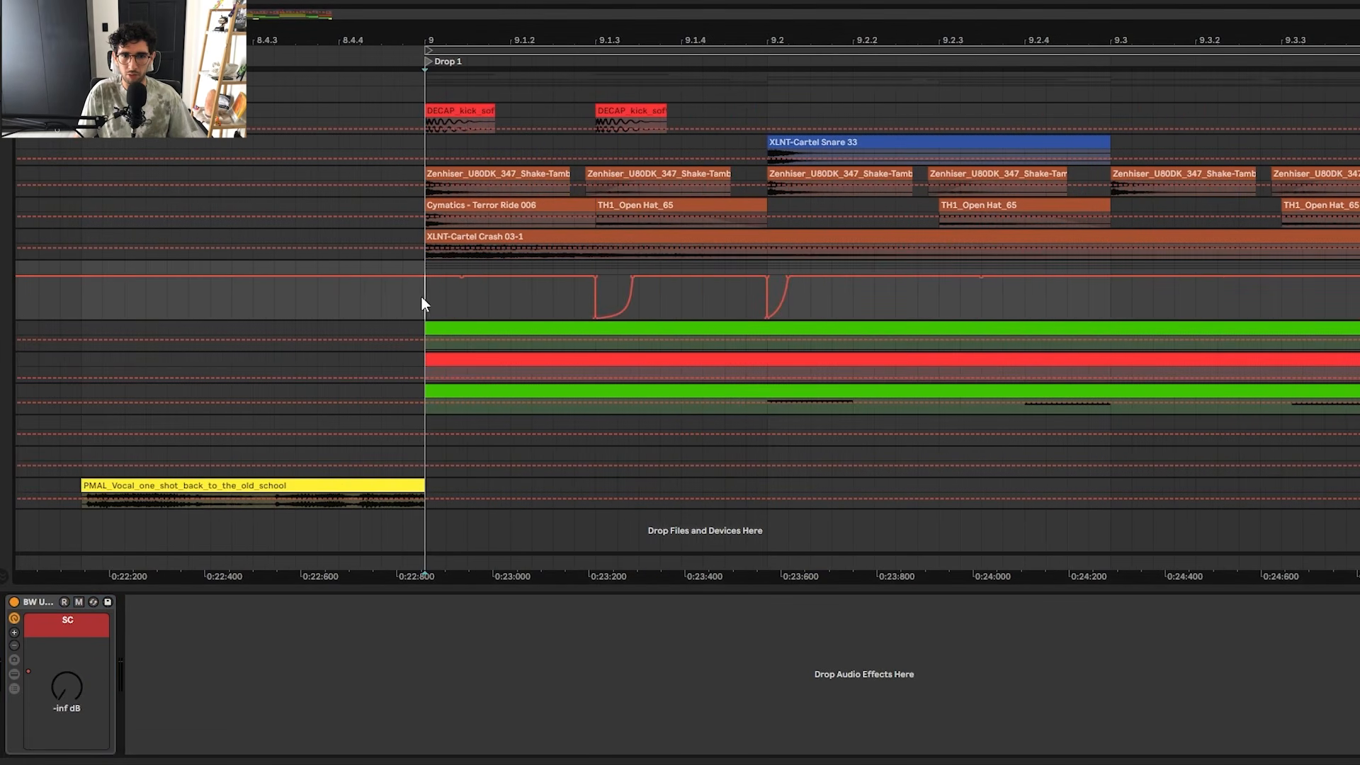
{"action": "key", "text": "ctrl+v"}
{"action": "key", "text": "space"}
{"action": "scroll", "coordinate": [518, 308], "scroll_direction": "down", "scroll_amount": 4}
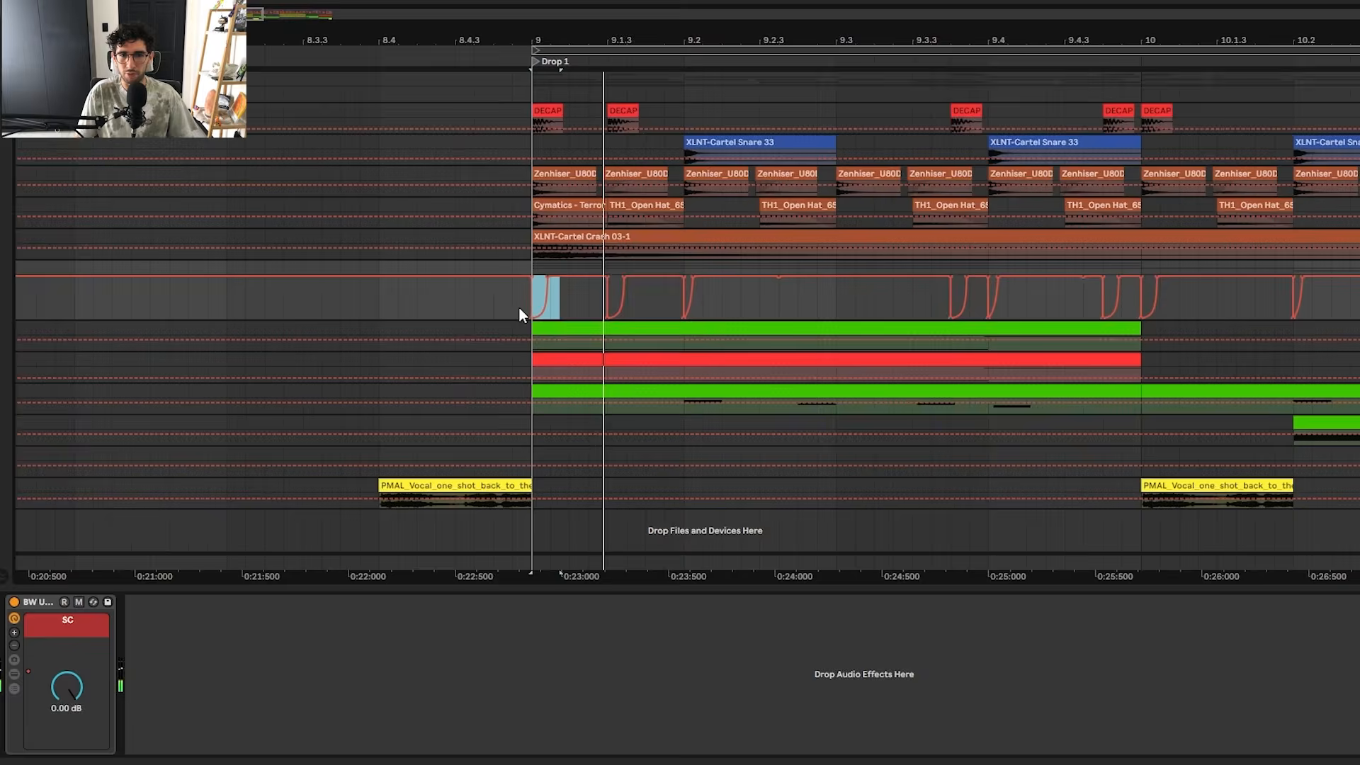
{"action": "scroll", "coordinate": [543, 324], "scroll_direction": "down", "scroll_amount": 3}
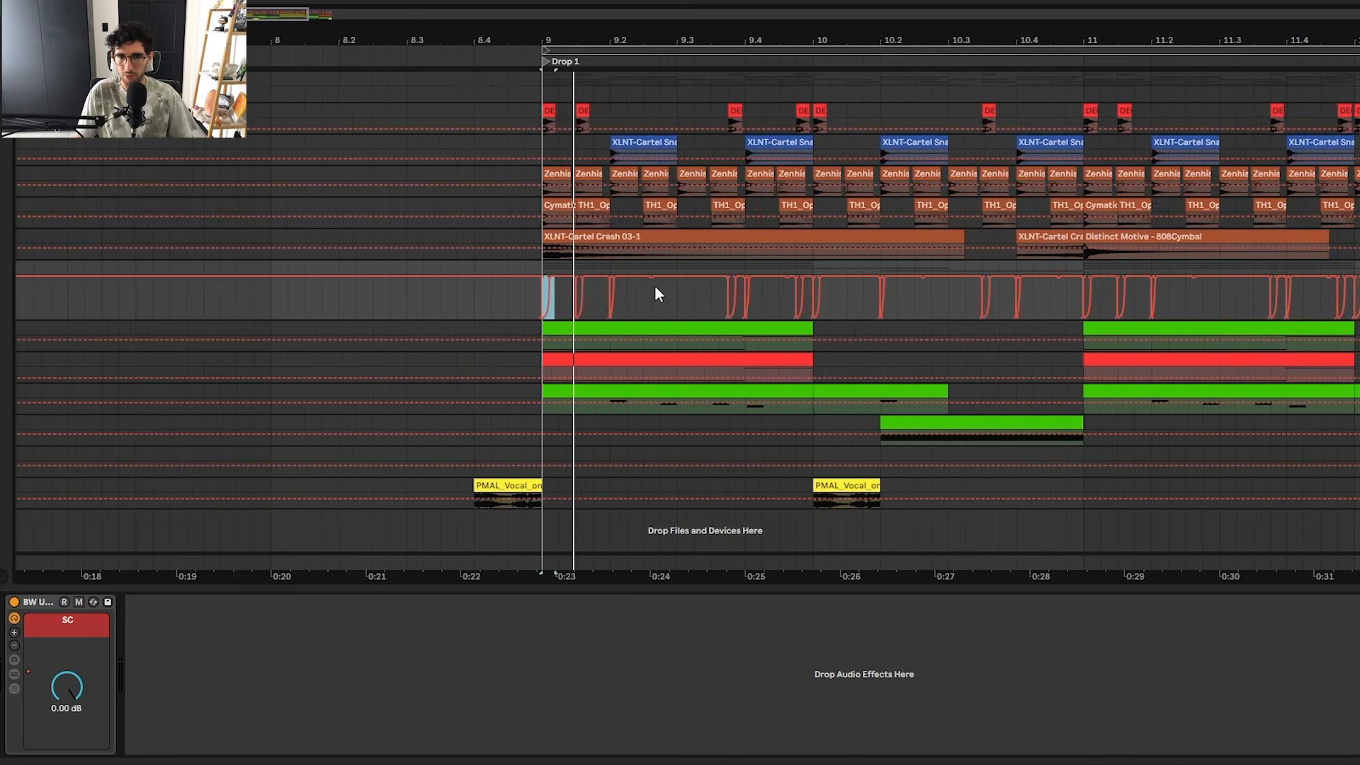
{"action": "scroll", "coordinate": [777, 305], "scroll_direction": "down", "scroll_amount": 3}
- Hide the automation lanes and play the Pluck track from beat 9.2 of Drop 1
{"action": "key", "text": "a"}
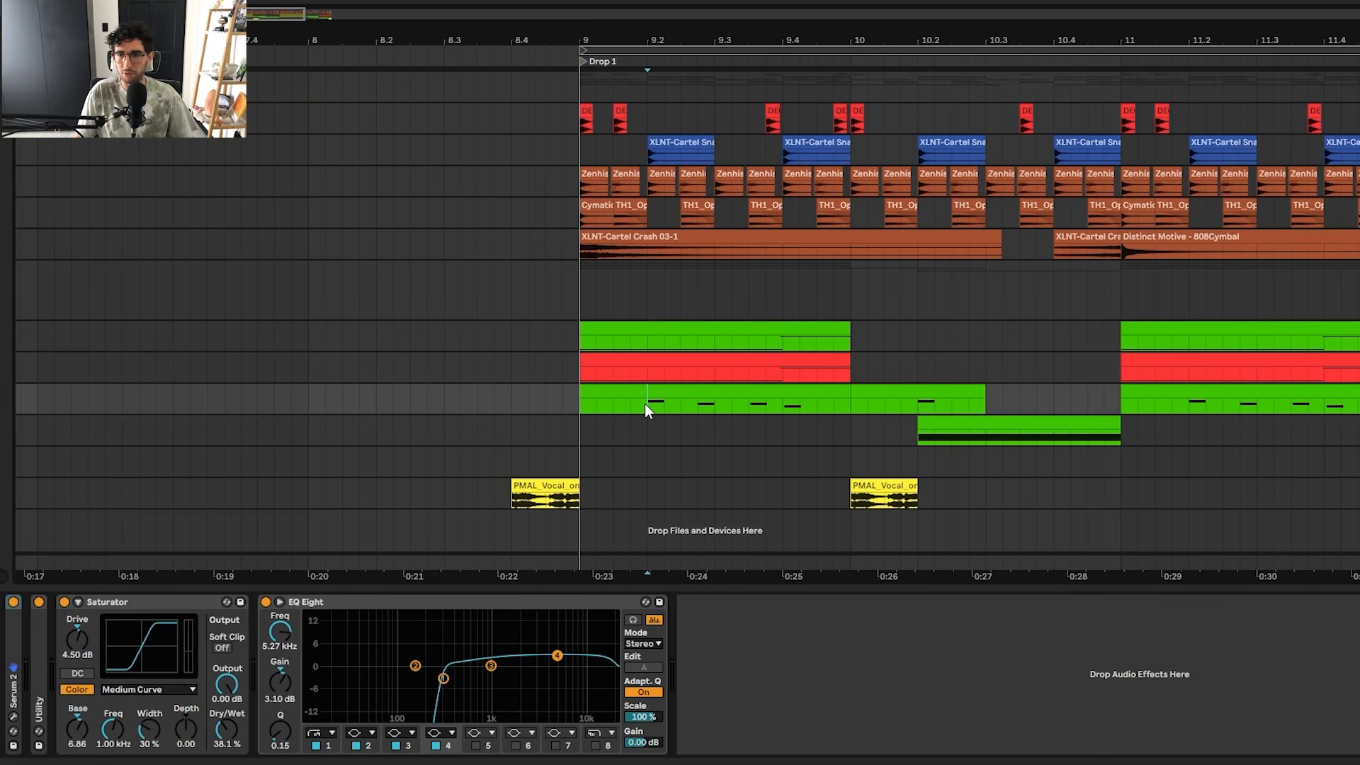
{"action": "key", "text": "space"}
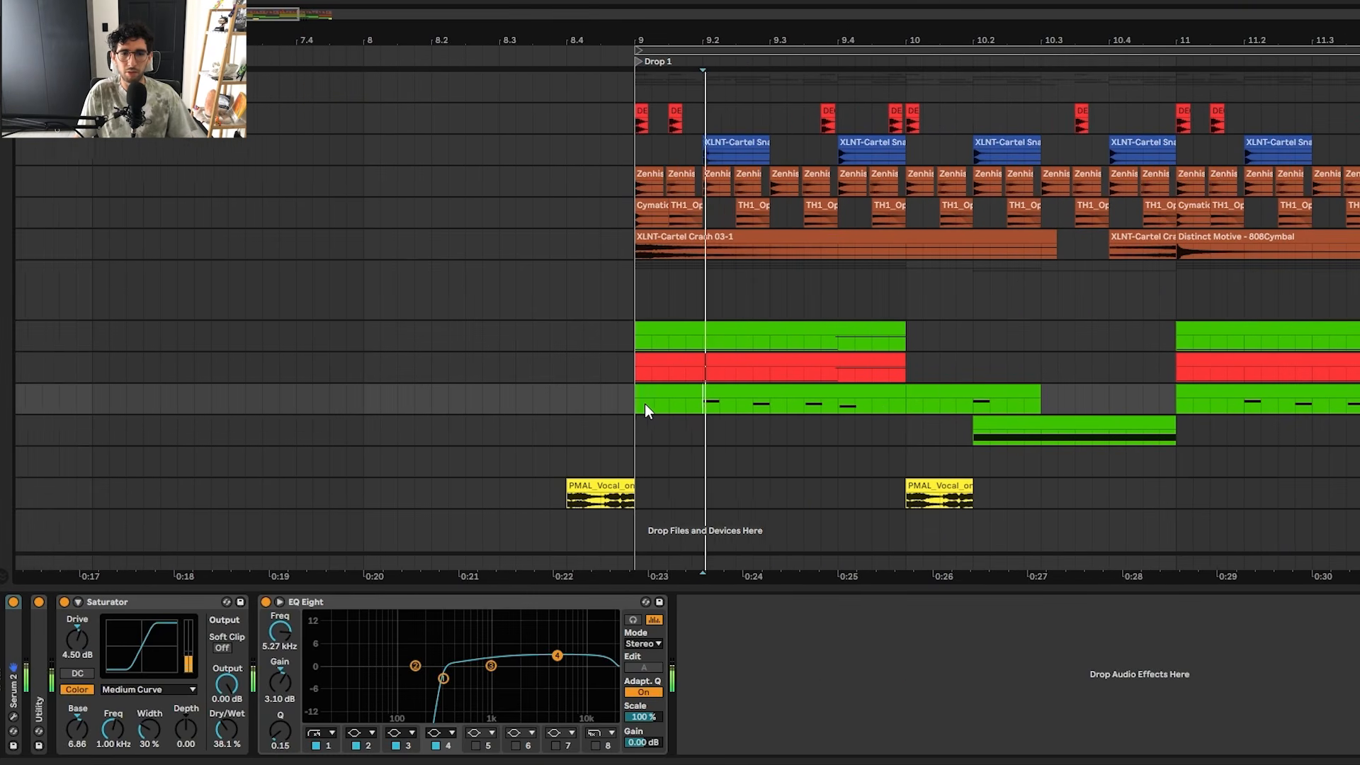
{"action": "key", "text": "space"}
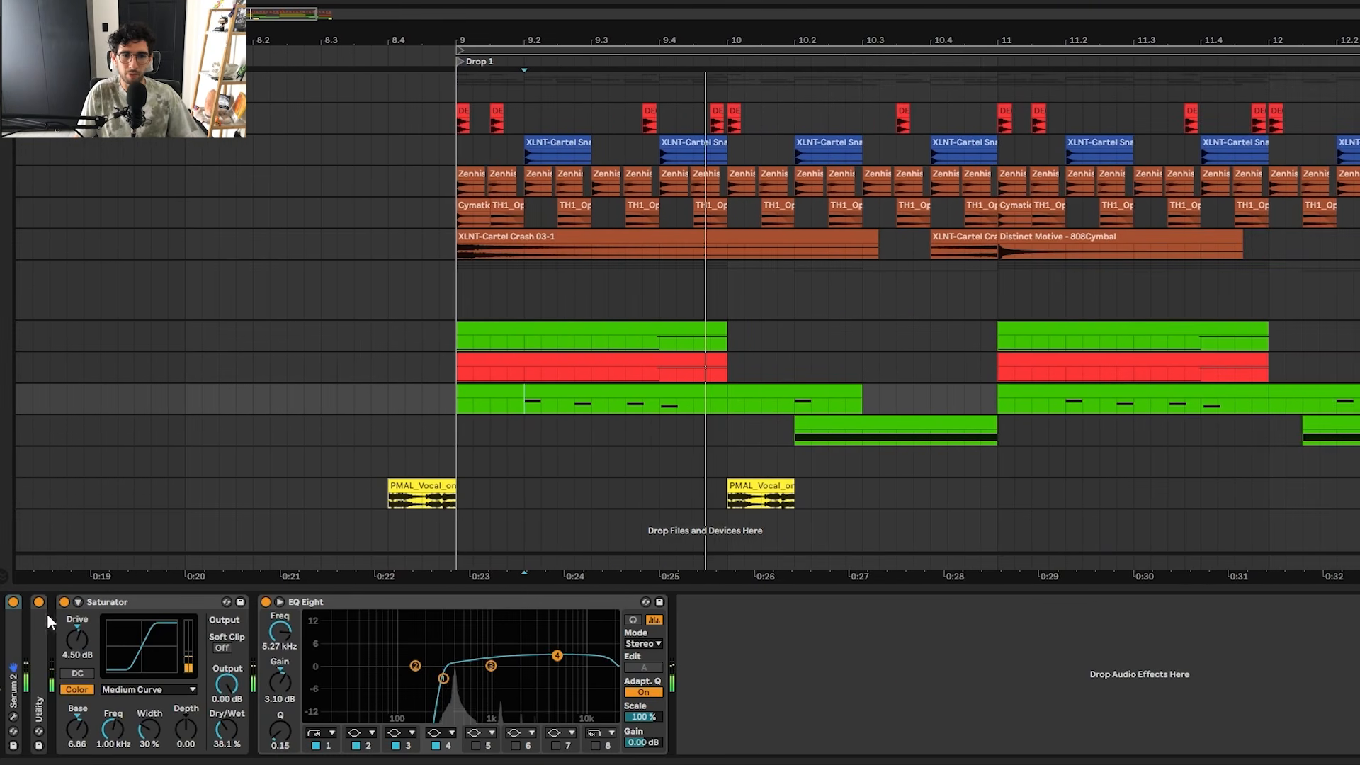
- Open the Pluck track's Serum 2 patch and turn on Filter 1 with the MG Low 12 type
{"action": "left_click", "coordinate": [14, 717]}
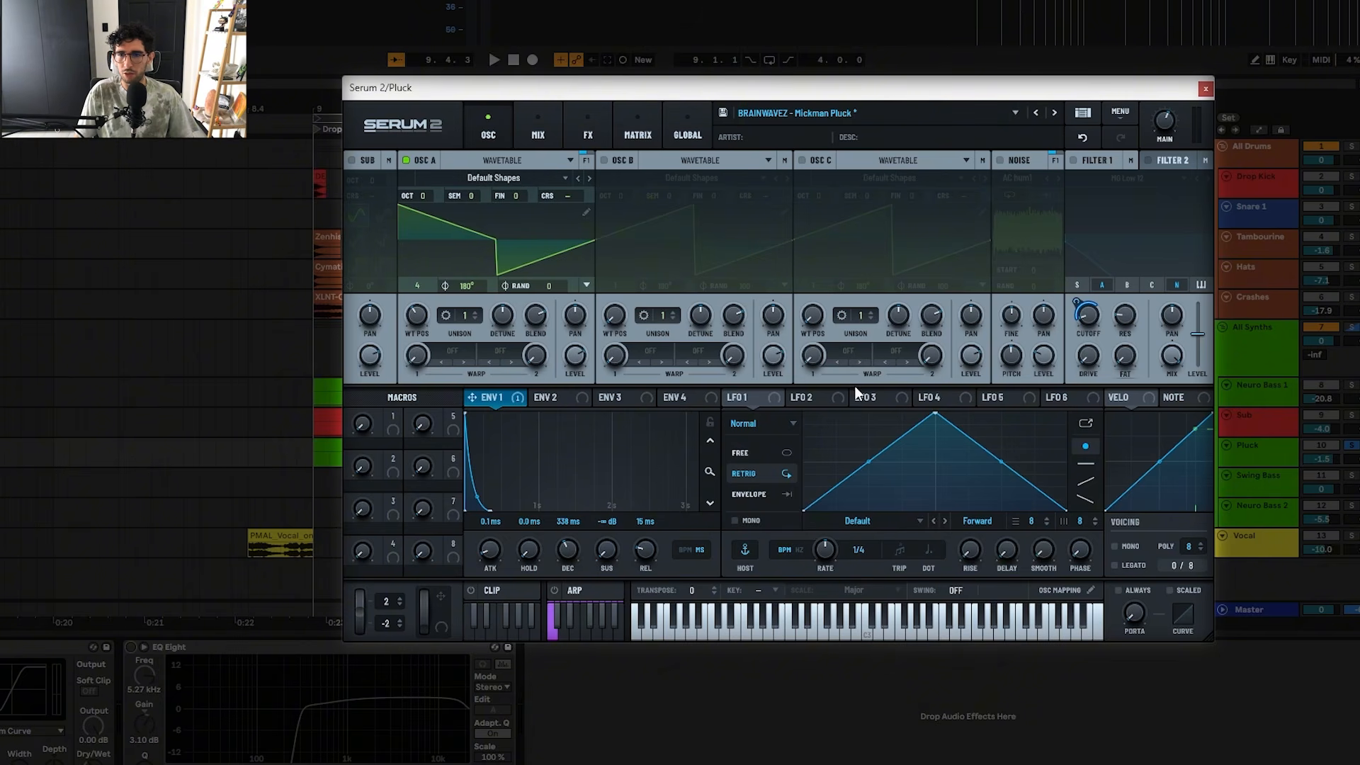
{"action": "left_click", "coordinate": [1071, 161]}
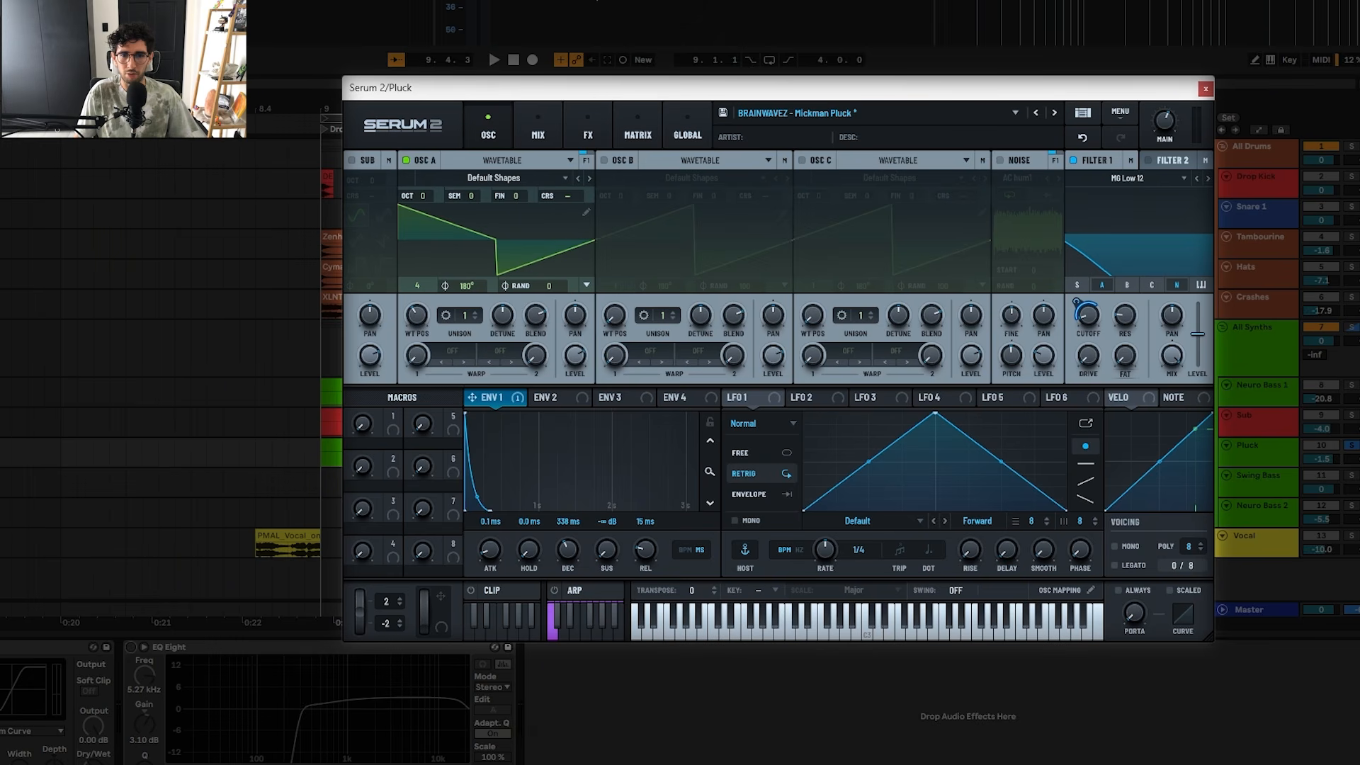
- Enable the Hyper/Dimension, Tube Distortion and Compressor effects in the Pluck's Serum 2 effects chain
{"action": "left_click", "coordinate": [588, 134]}
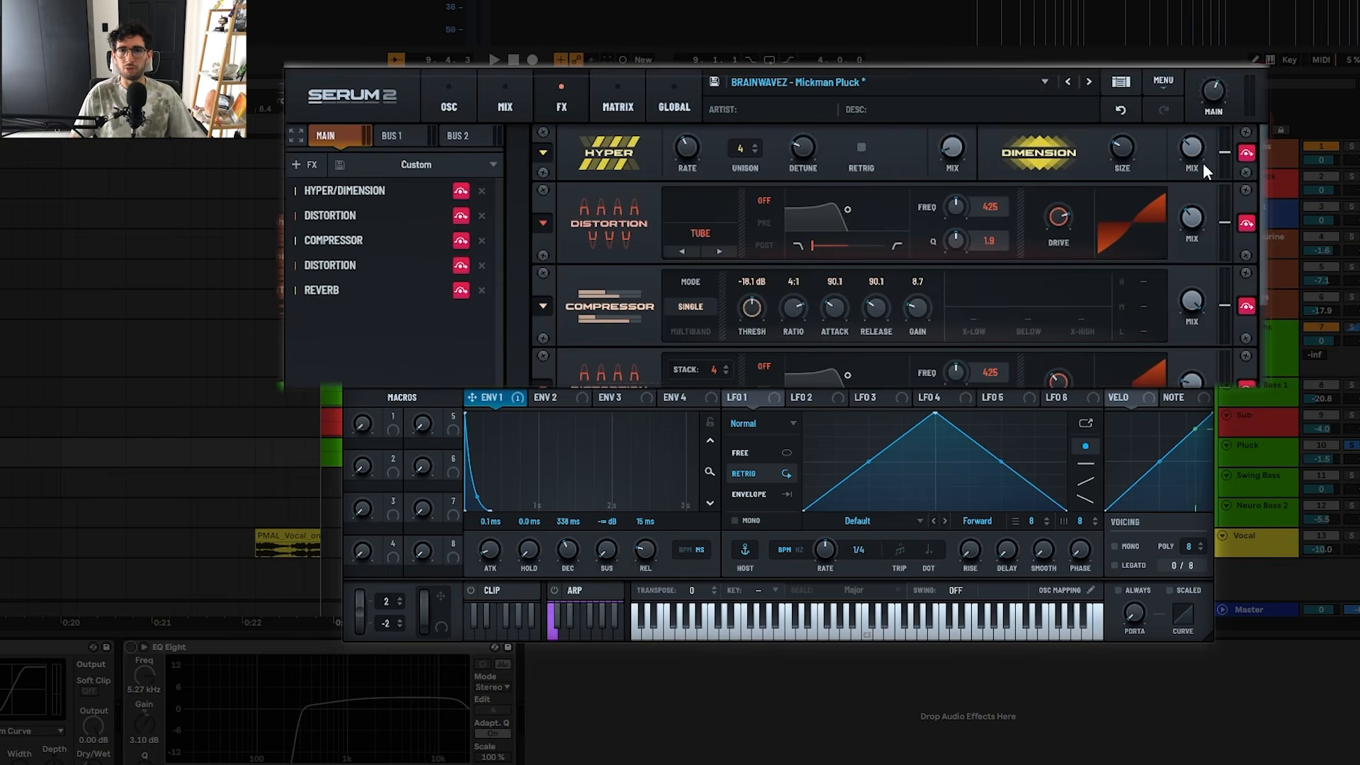
{"action": "left_click", "coordinate": [1247, 152]}
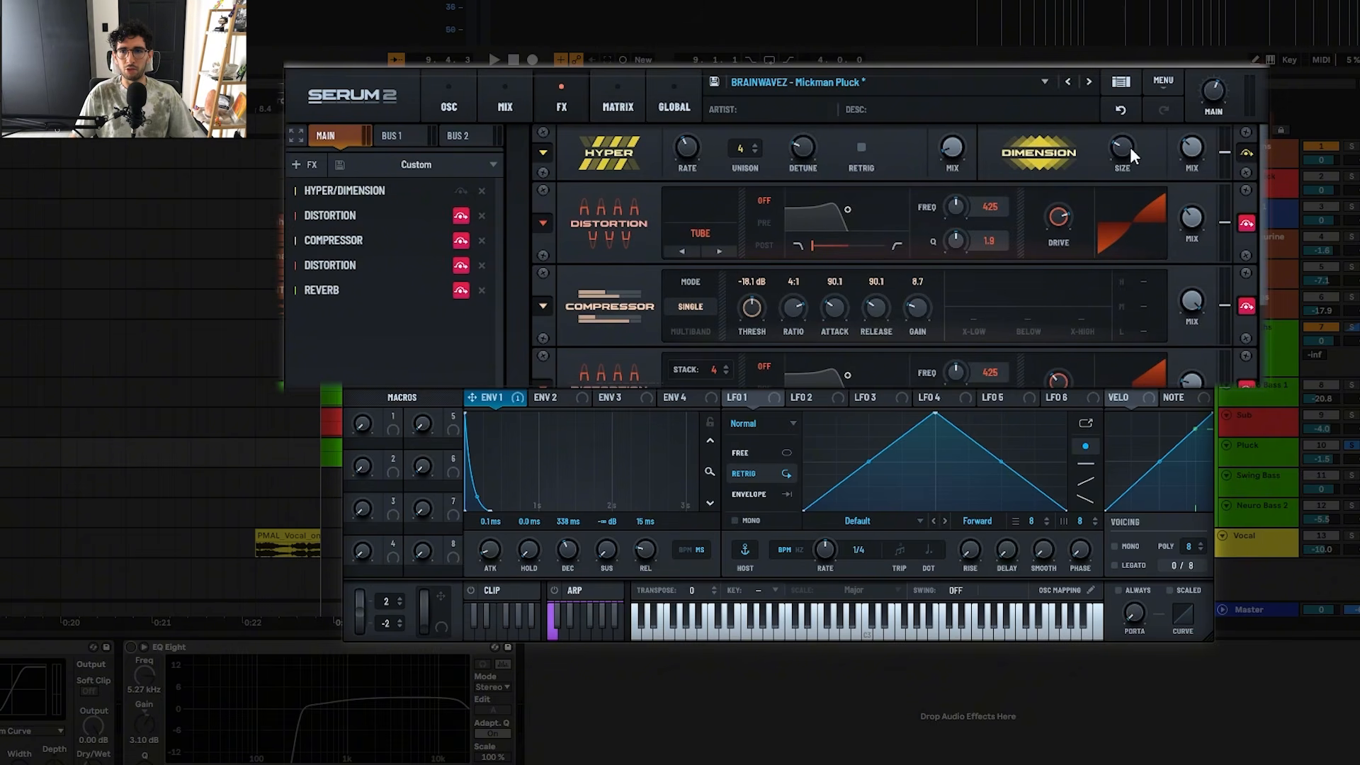
{"action": "left_click", "coordinate": [1247, 223]}
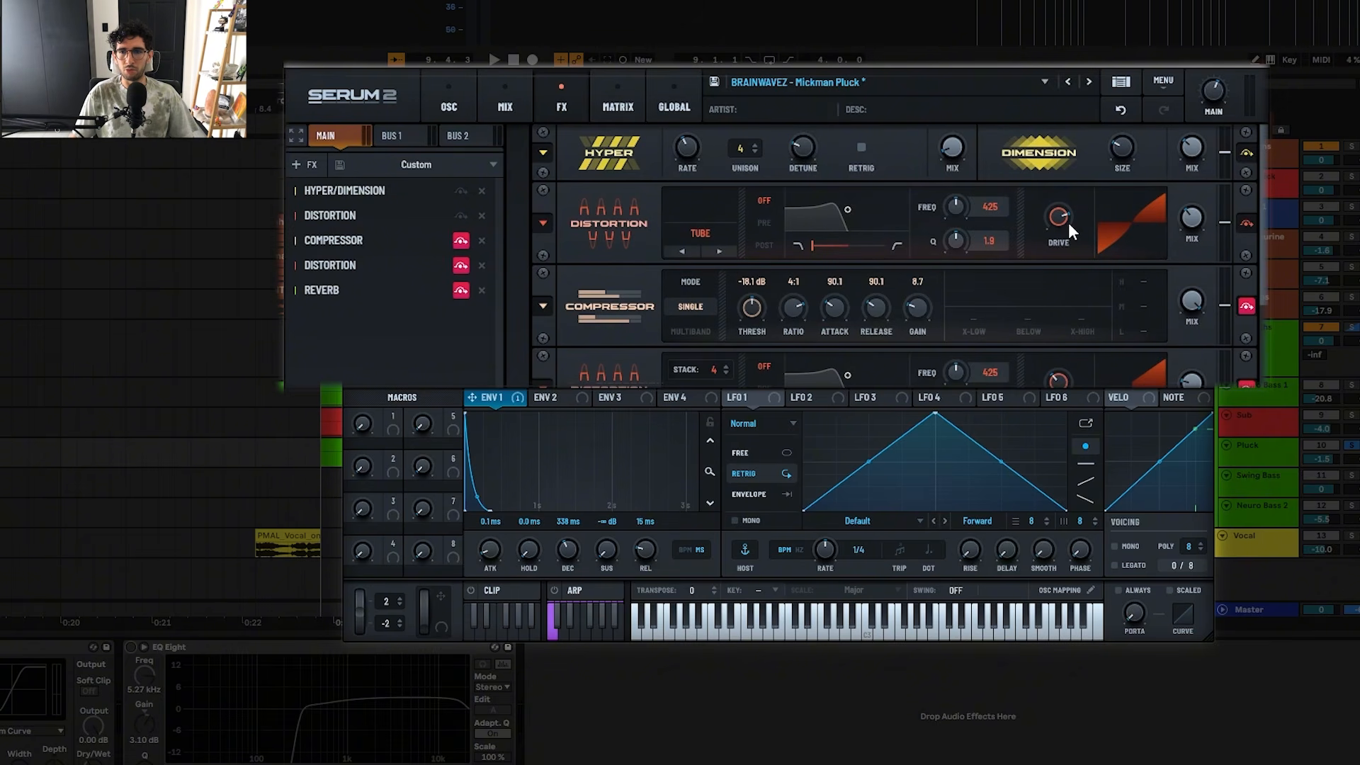
{"action": "left_click", "coordinate": [1247, 306]}
{"action": "scroll", "coordinate": [907, 251], "scroll_direction": "down", "scroll_amount": 1}
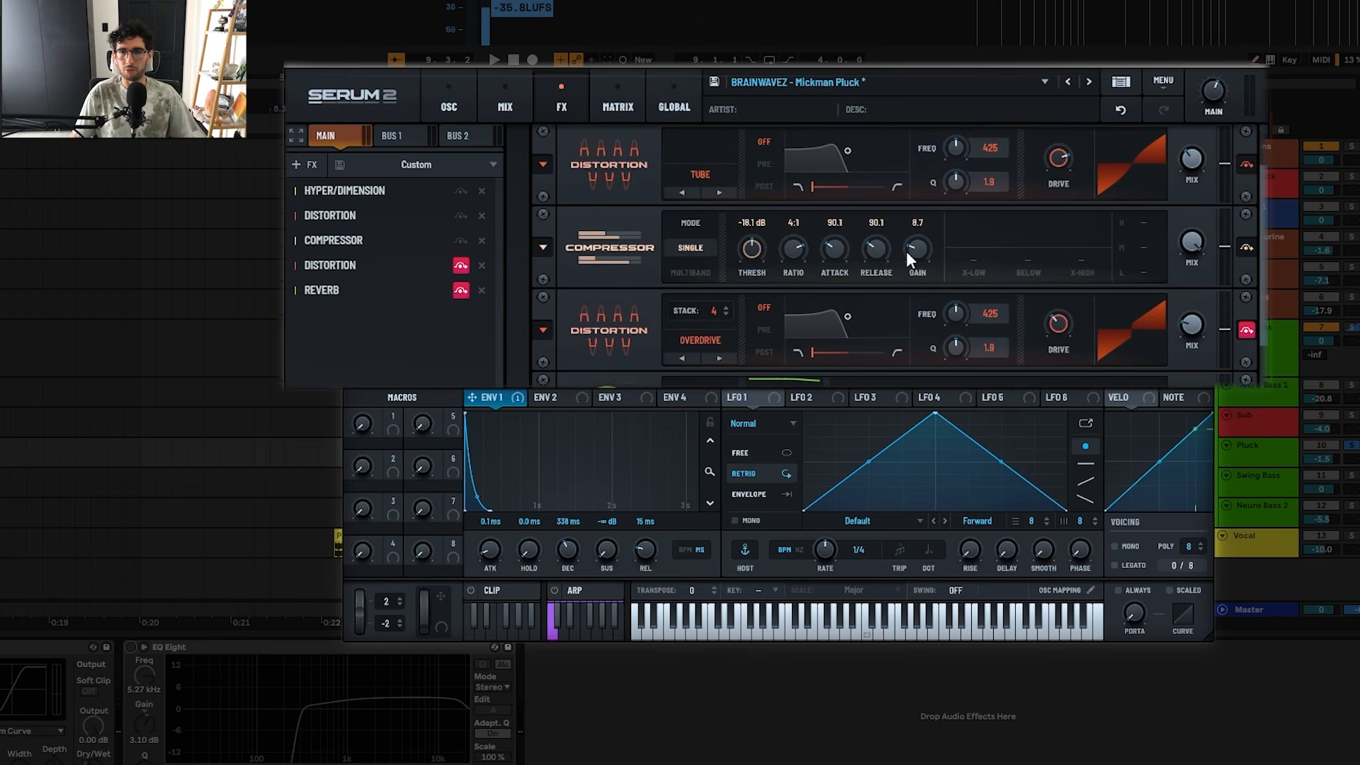
- Enable the Overdrive Distortion and Plate Reverb in the Pluck's Serum 2 effects chain, listening to the result
{"action": "scroll", "coordinate": [1233, 269], "scroll_direction": "down", "scroll_amount": 1}
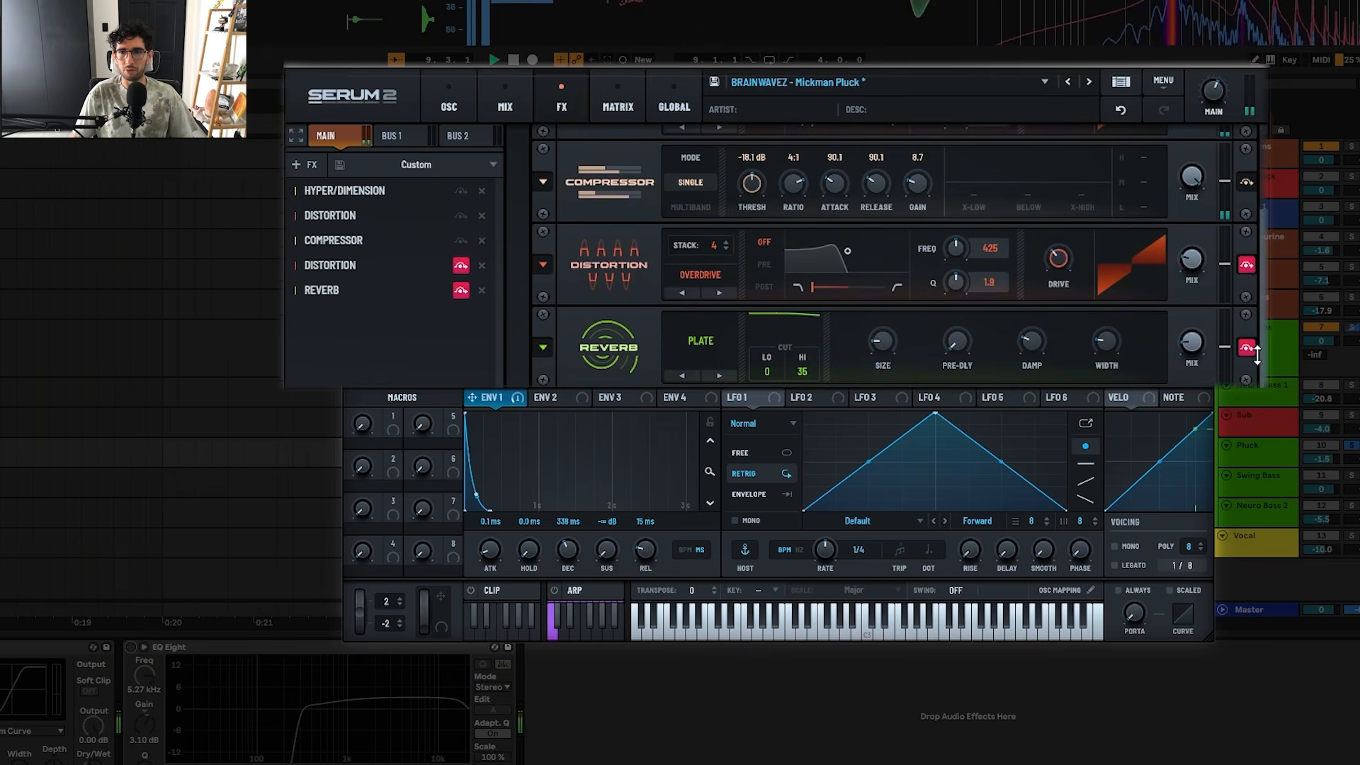
{"action": "left_click", "coordinate": [1247, 264]}
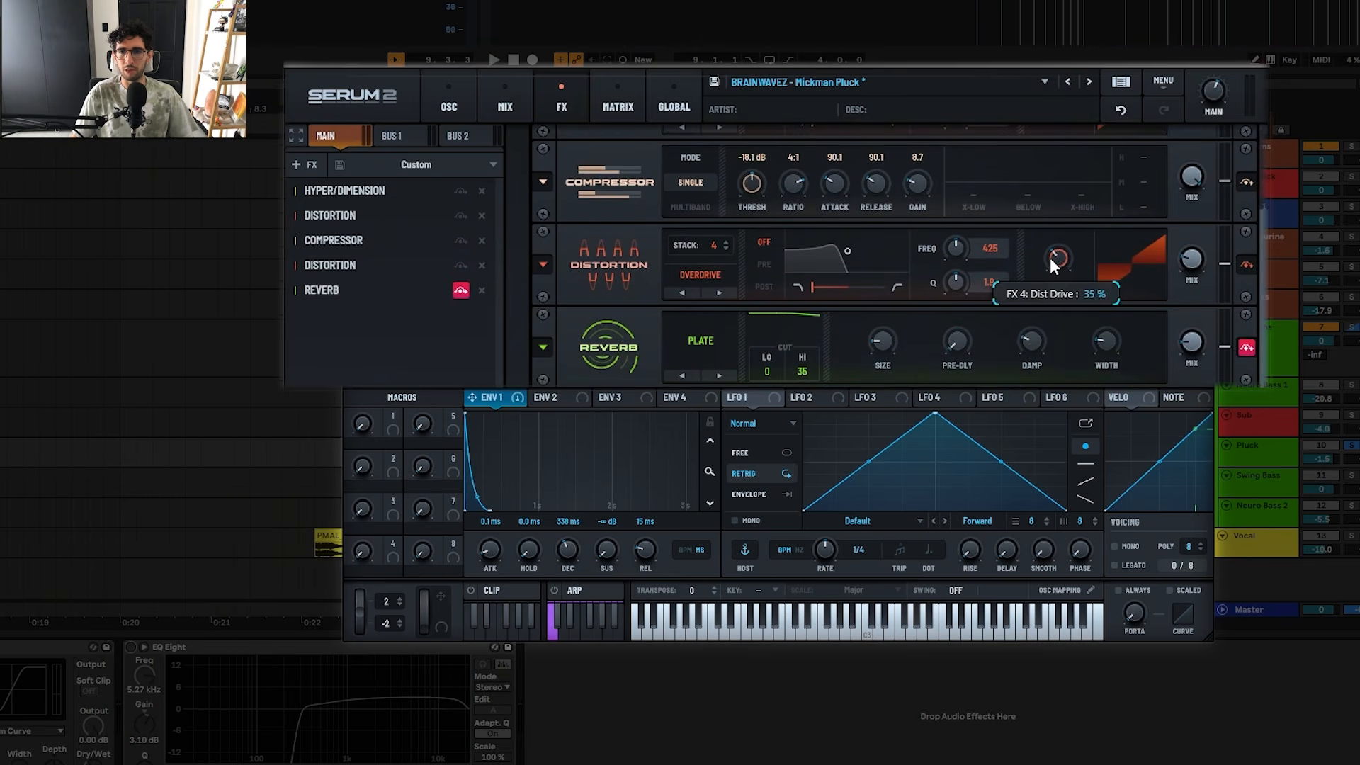
{"action": "key", "text": "space"}
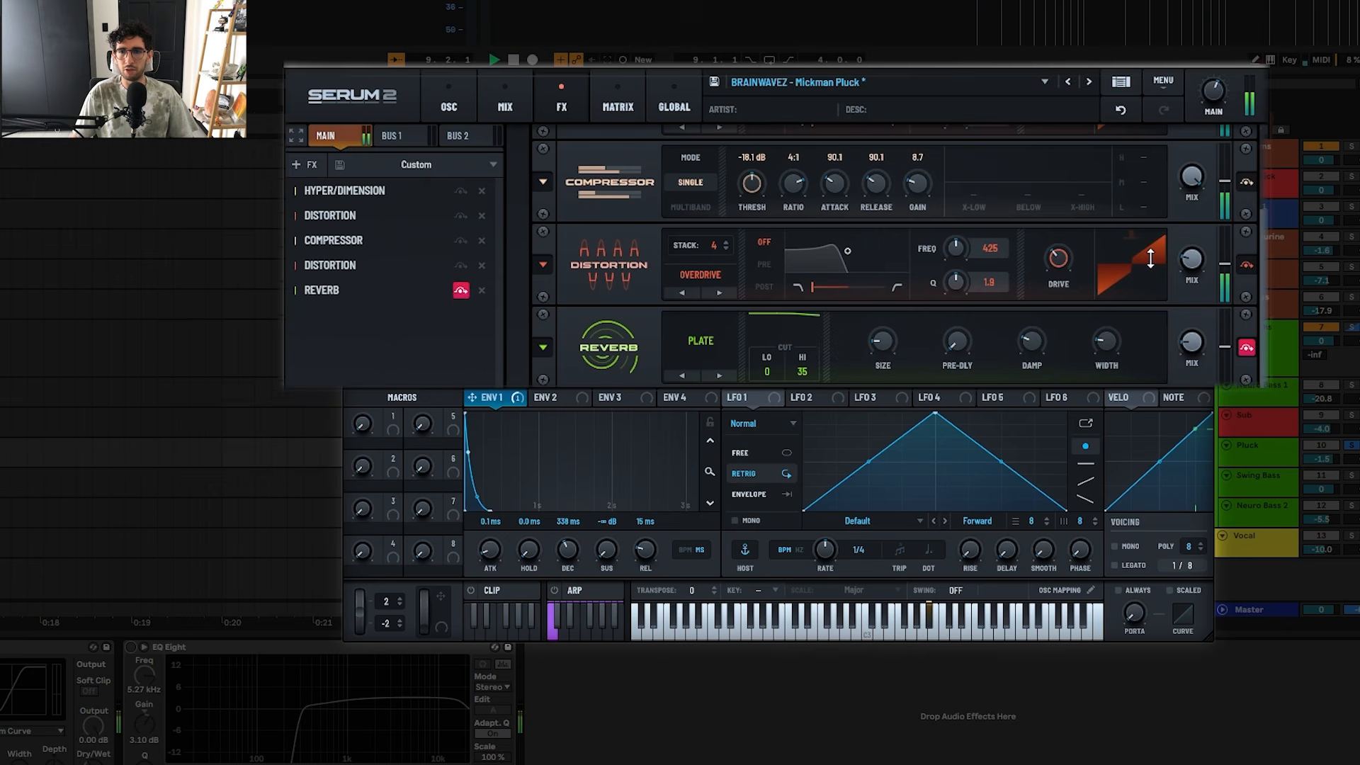
{"action": "left_click", "coordinate": [1247, 348]}
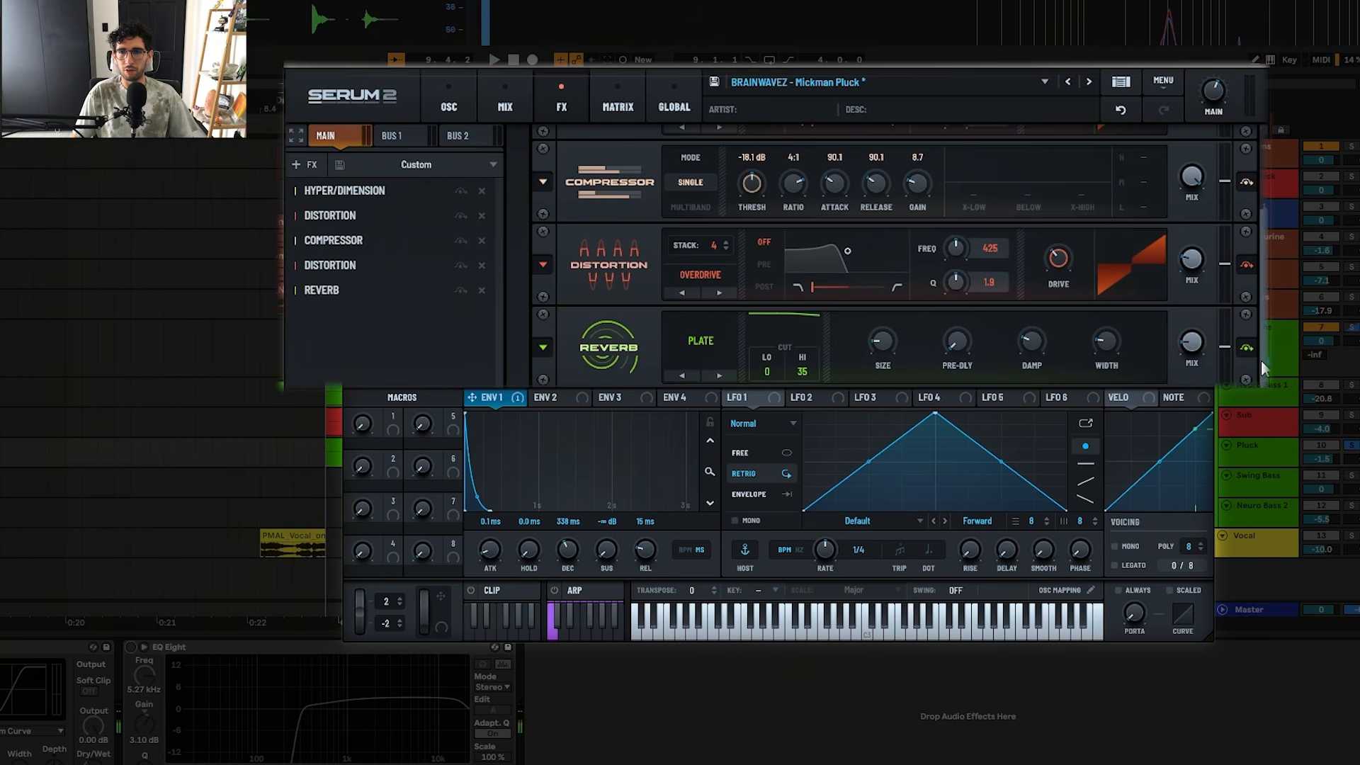
- Close the Serum 2 window, turn on the Pluck's Saturator and listen to it
{"action": "left_click", "coordinate": [1243, 60]}
{"action": "key", "text": "space"}
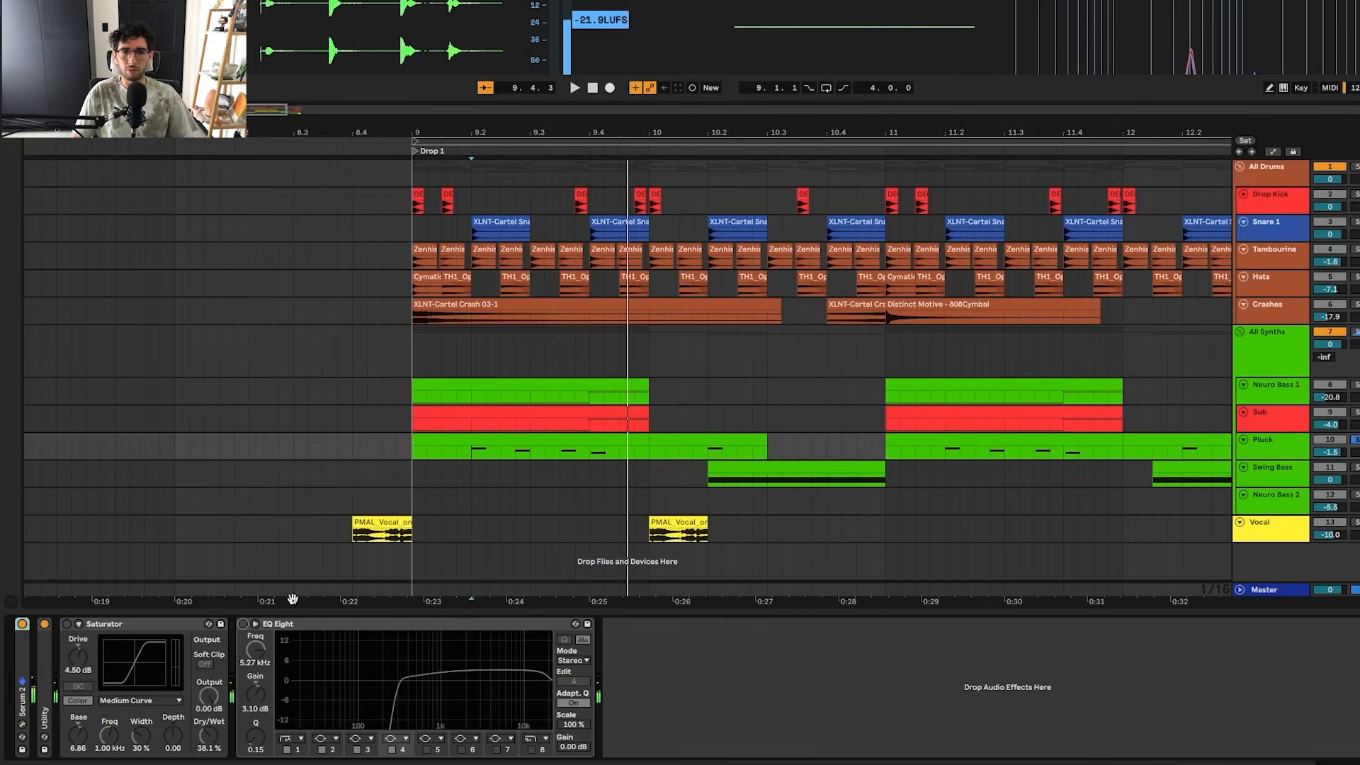
{"action": "left_click", "coordinate": [67, 624]}
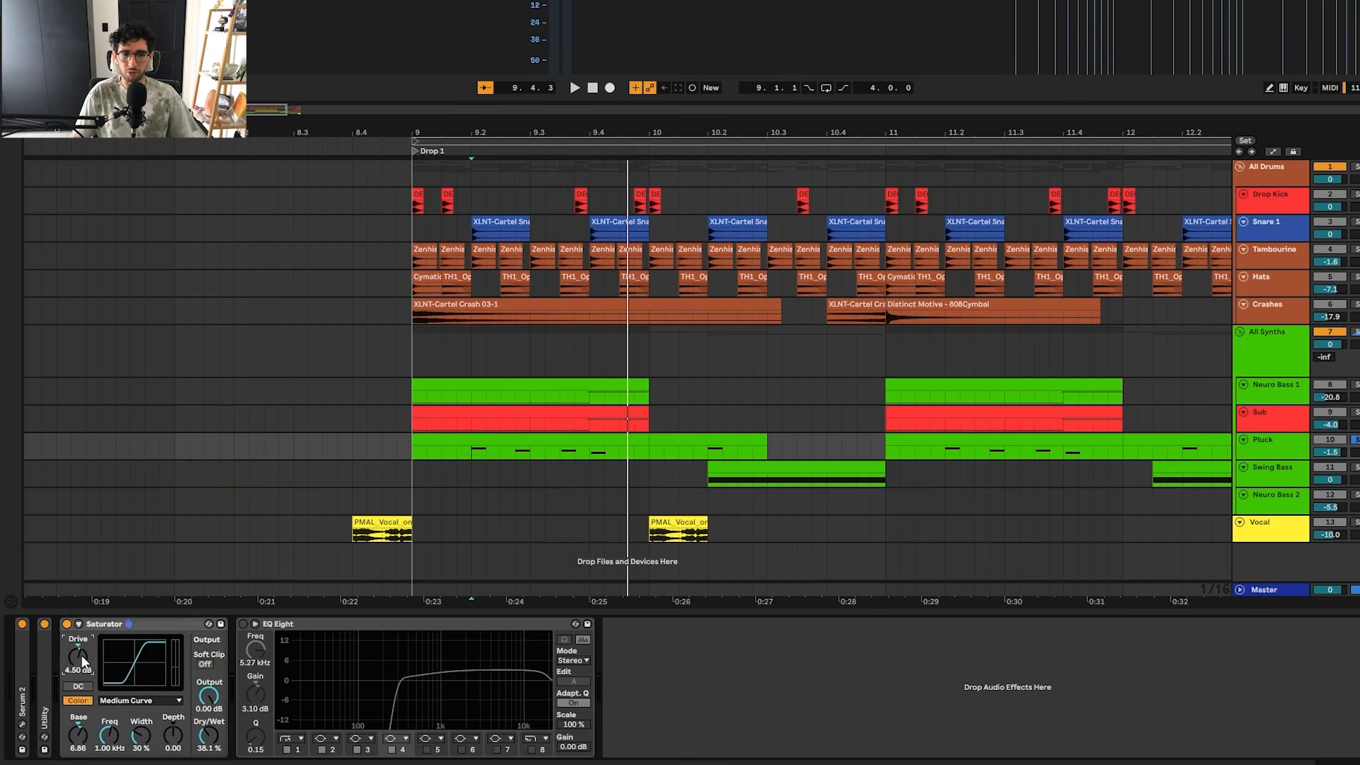
{"action": "key", "text": "space"}
{"action": "key", "text": "space"}
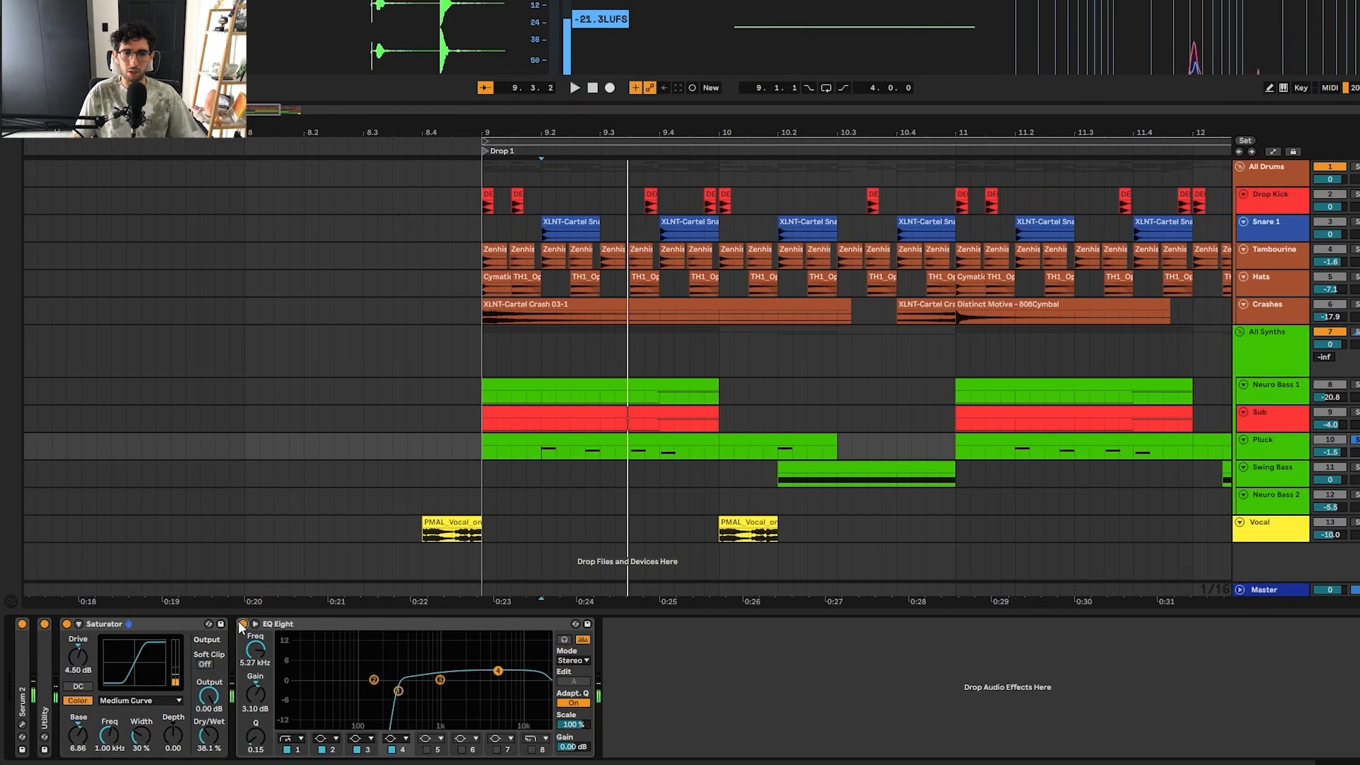
- Turn on the Pluck's EQ Eight and check its 300 Hz low cut and high-frequency boost
{"action": "left_click", "coordinate": [243, 623]}
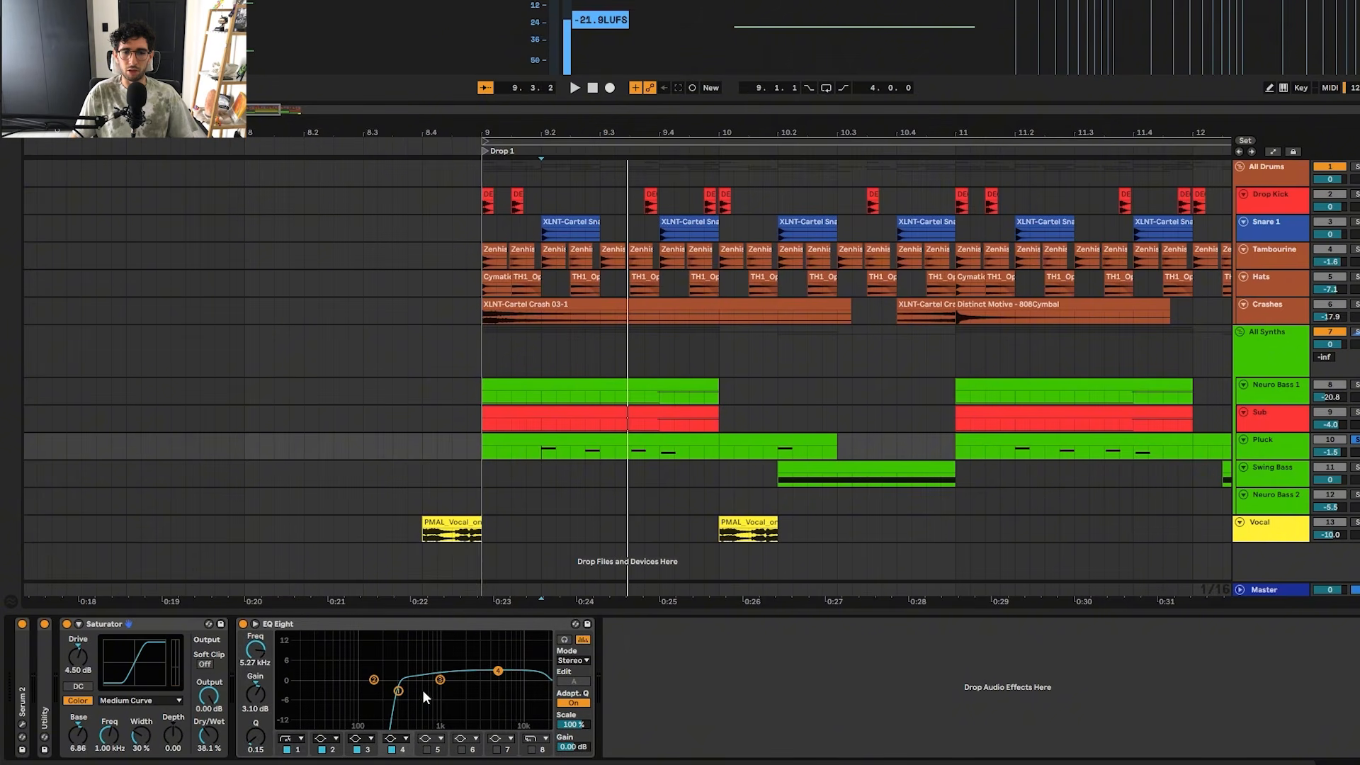
{"action": "left_click", "coordinate": [399, 691]}
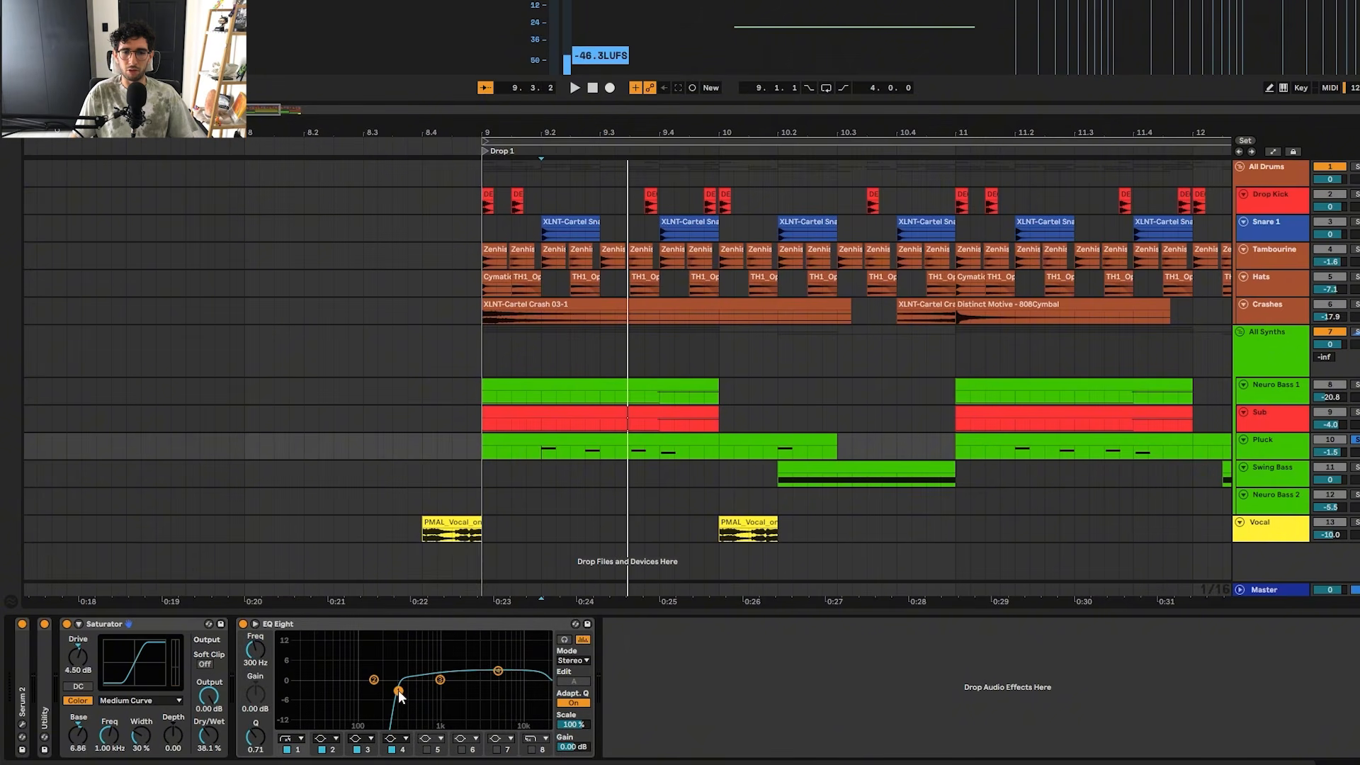
{"action": "left_click", "coordinate": [497, 671]}
{"action": "key", "text": "space"}
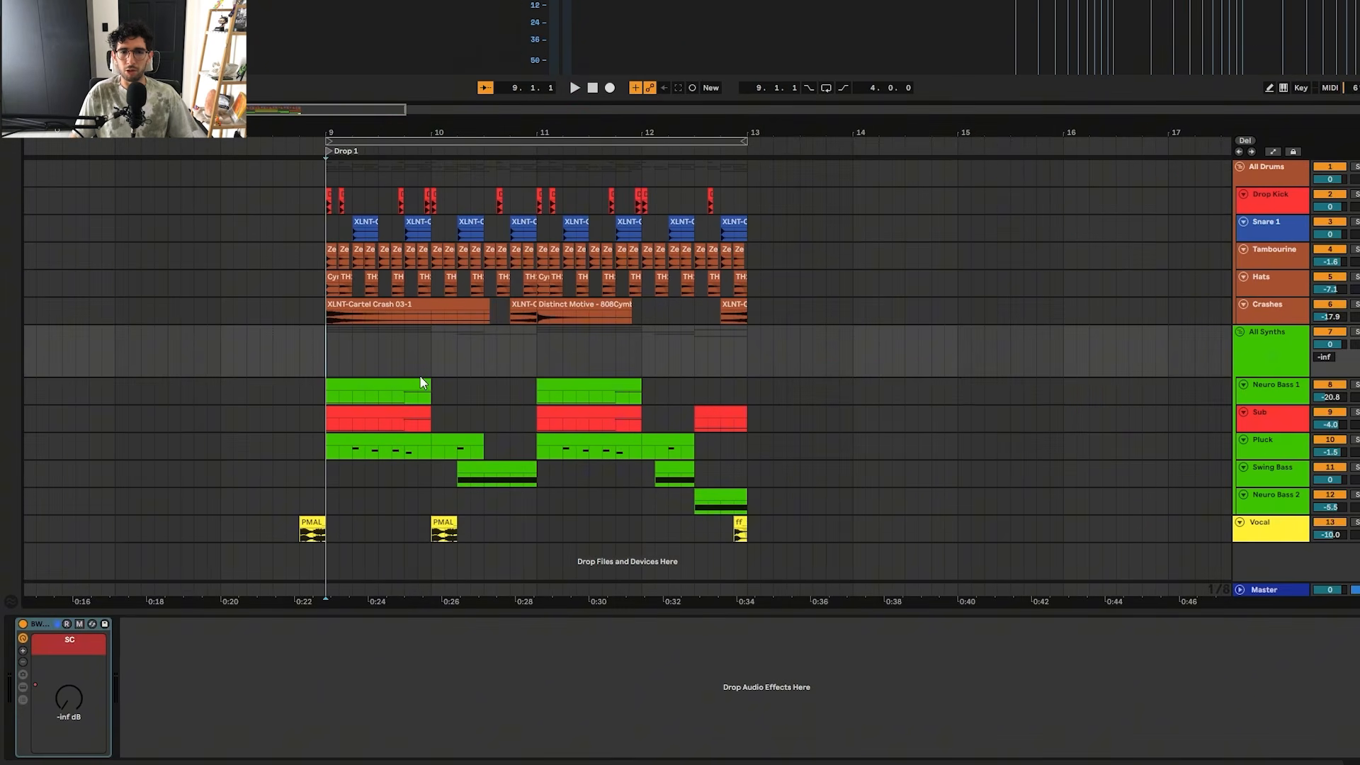
- Review the Drop 1 arrangement and browse the web page of tutorial posts with downloadable project files
{"action": "scroll", "coordinate": [367, 379], "scroll_direction": "up", "scroll_amount": 5}
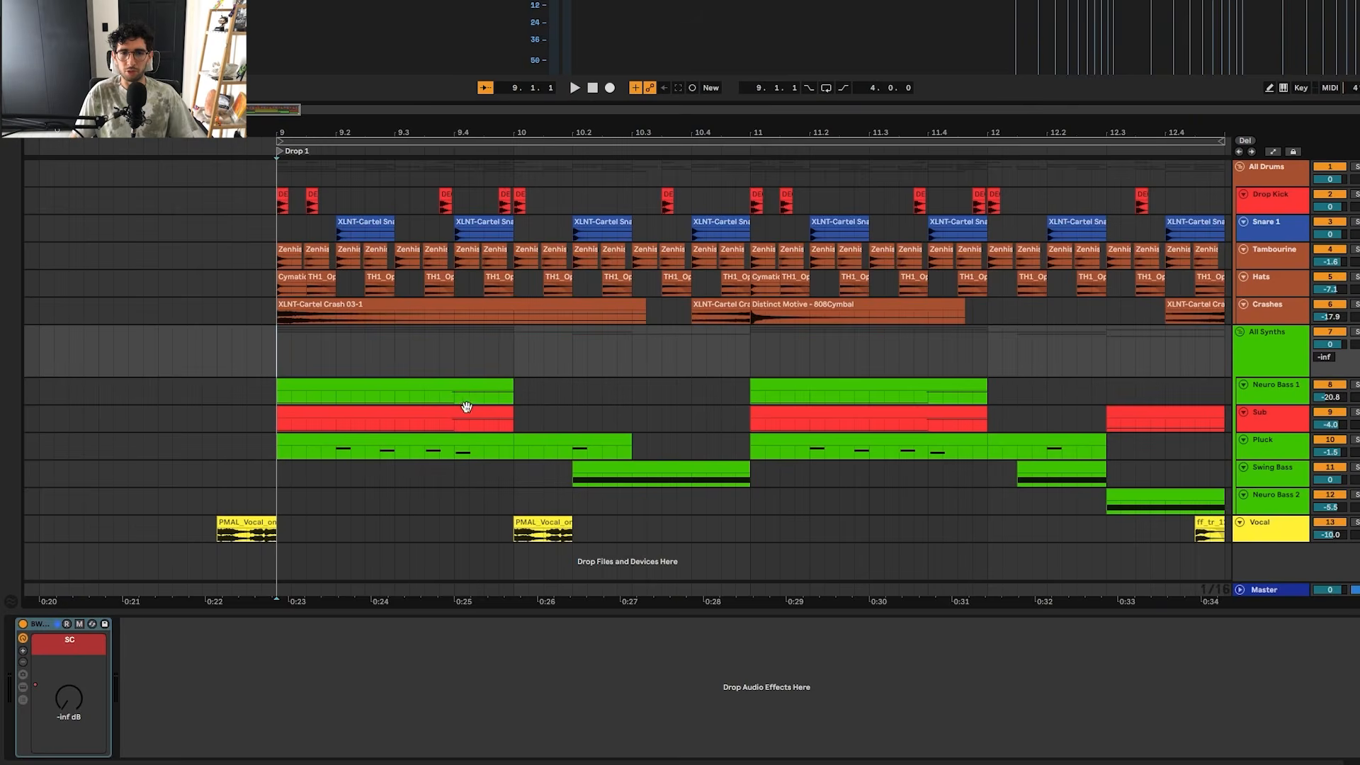
{"action": "left_click", "coordinate": [508, 402]}
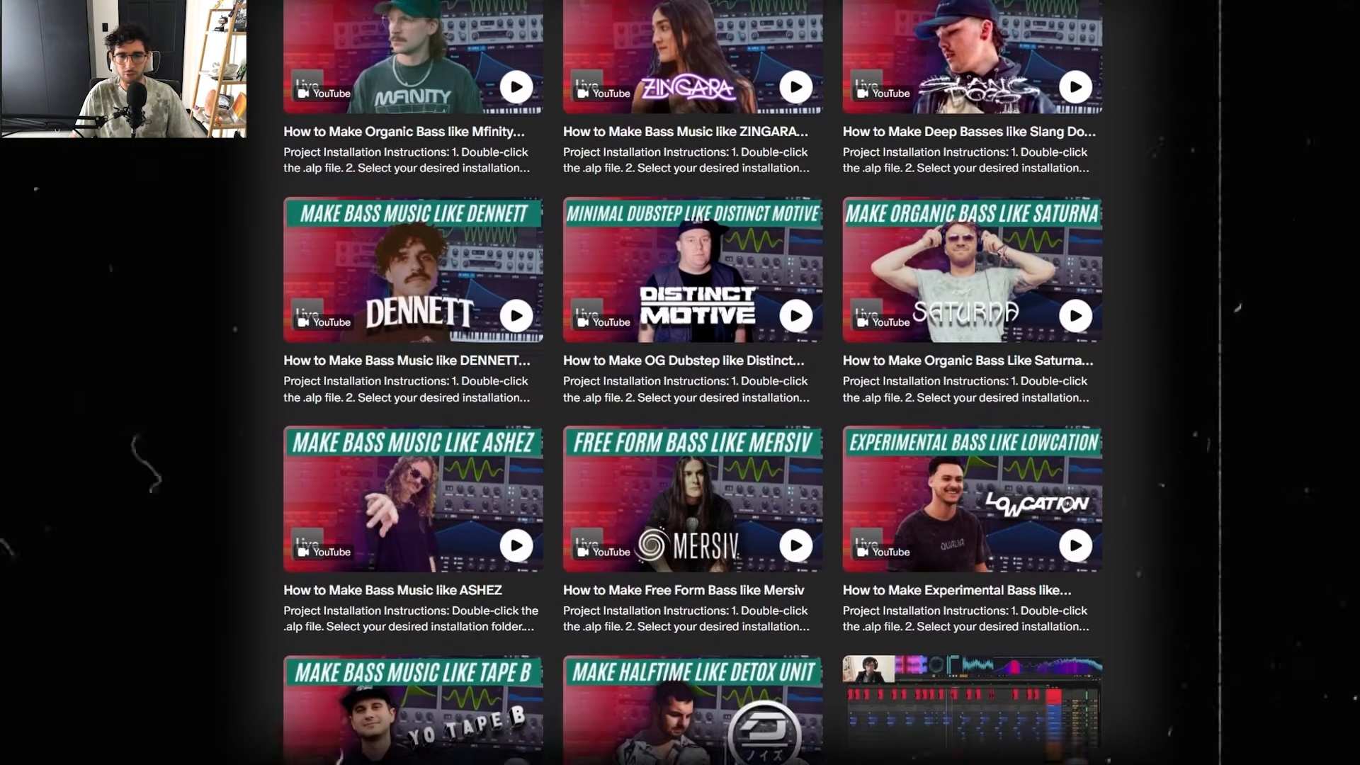
{"action": "scroll", "coordinate": [693, 383], "scroll_direction": "down", "scroll_amount": 4}
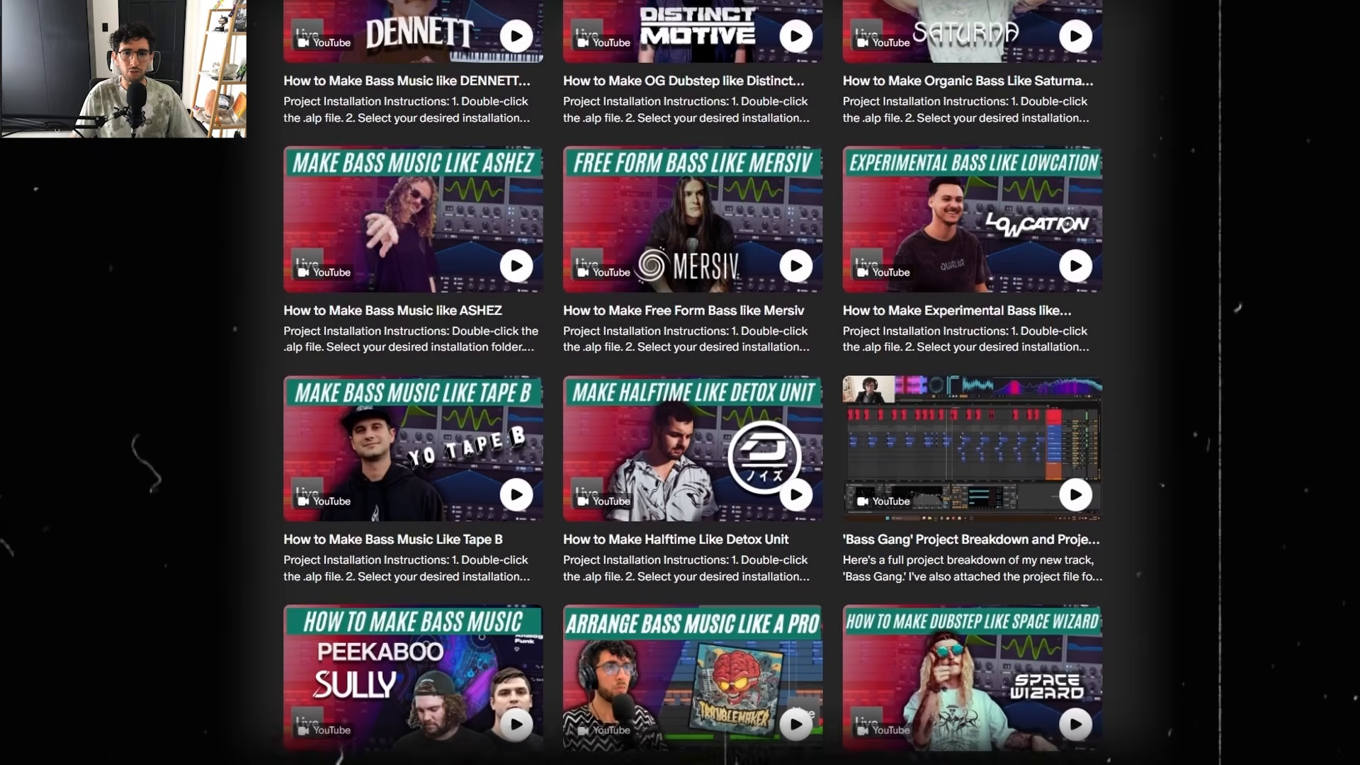
{"action": "scroll", "coordinate": [693, 383], "scroll_direction": "down", "scroll_amount": 15}
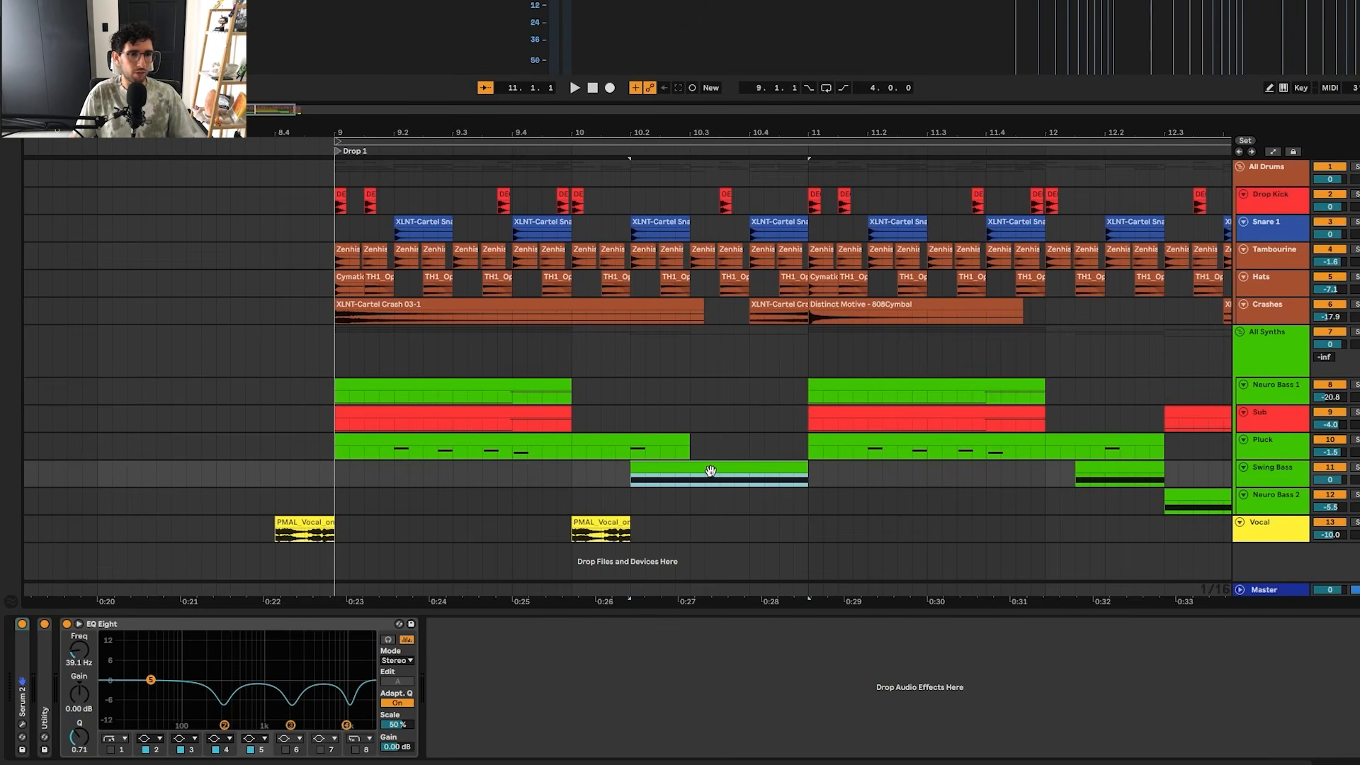
- Play the Swing Bass and locate oscillator A's ICanHasKick wavetable in the Digital category of its Serum 2
{"action": "key", "text": "space"}
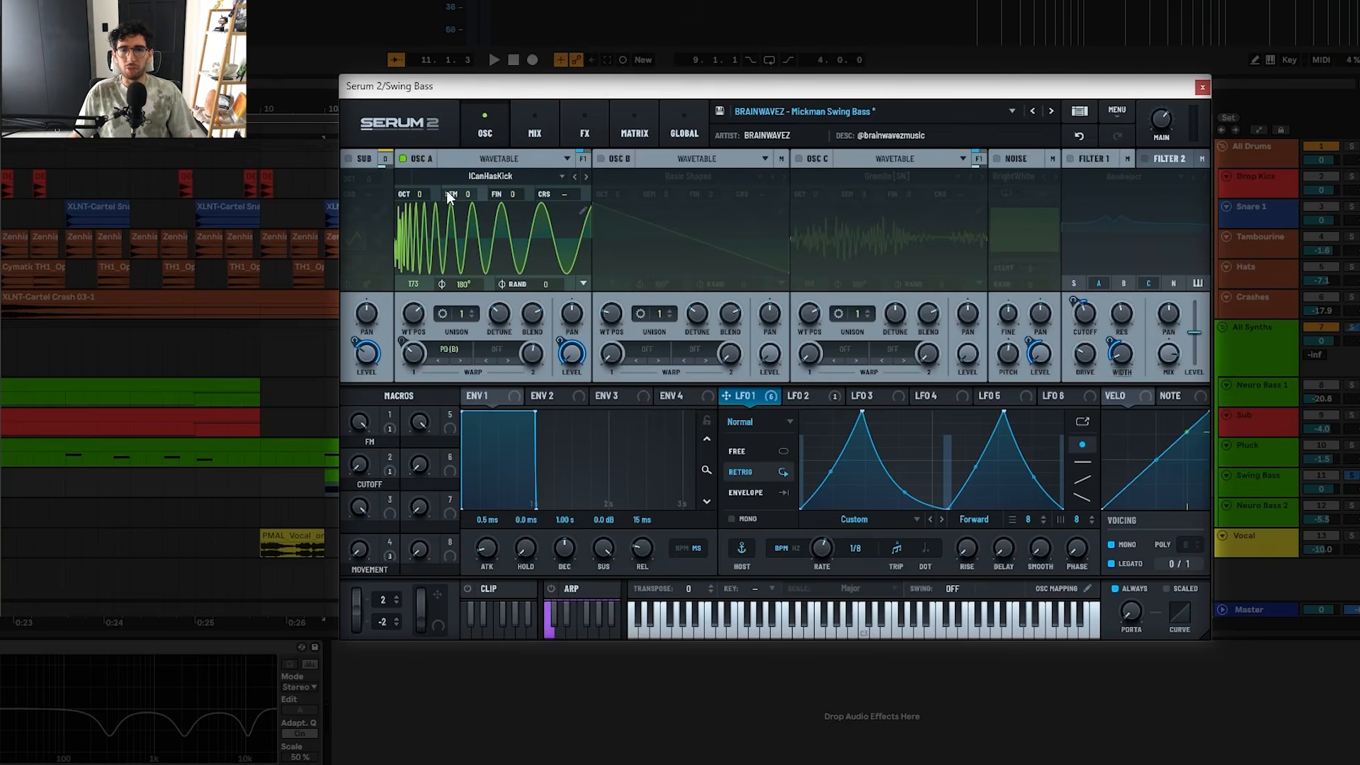
{"action": "left_click", "coordinate": [456, 179]}
{"action": "mouse_move", "coordinate": [478, 208]}
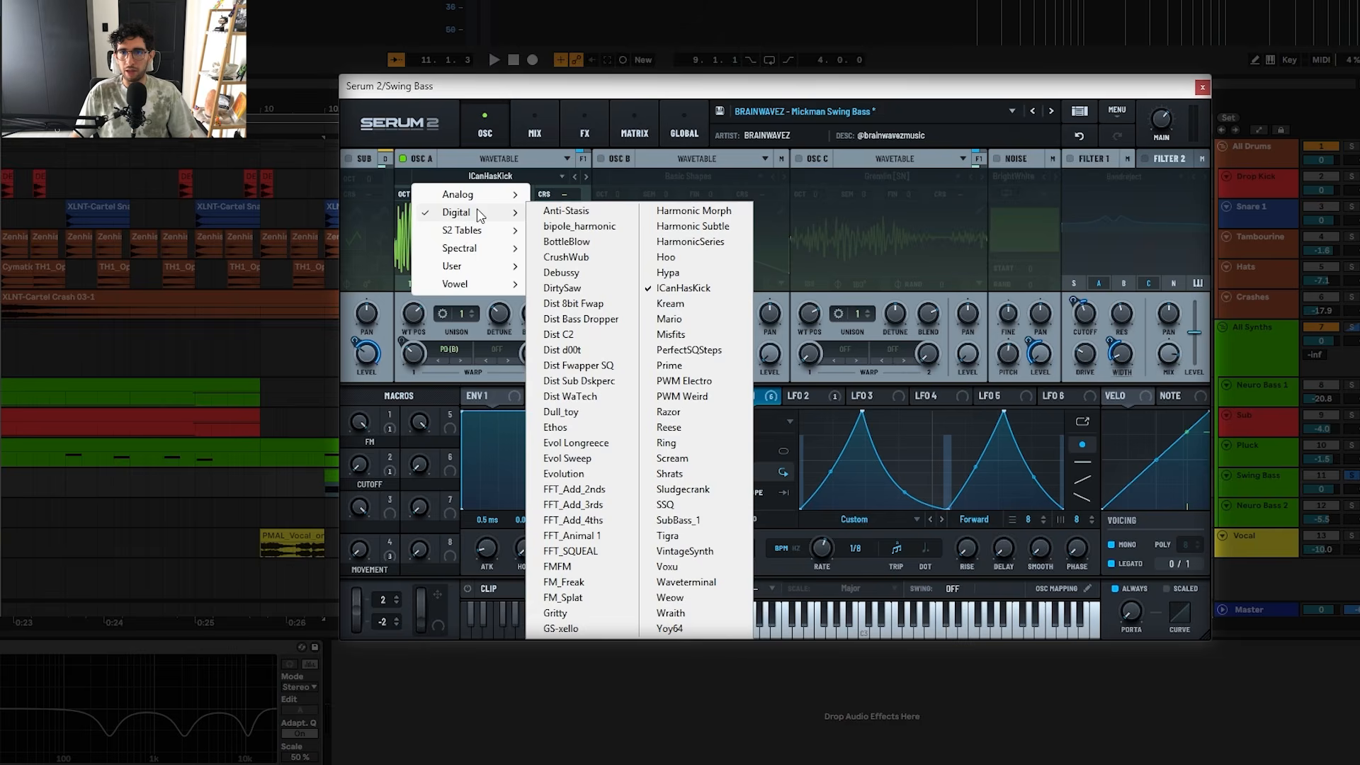
{"action": "left_click", "coordinate": [505, 180]}
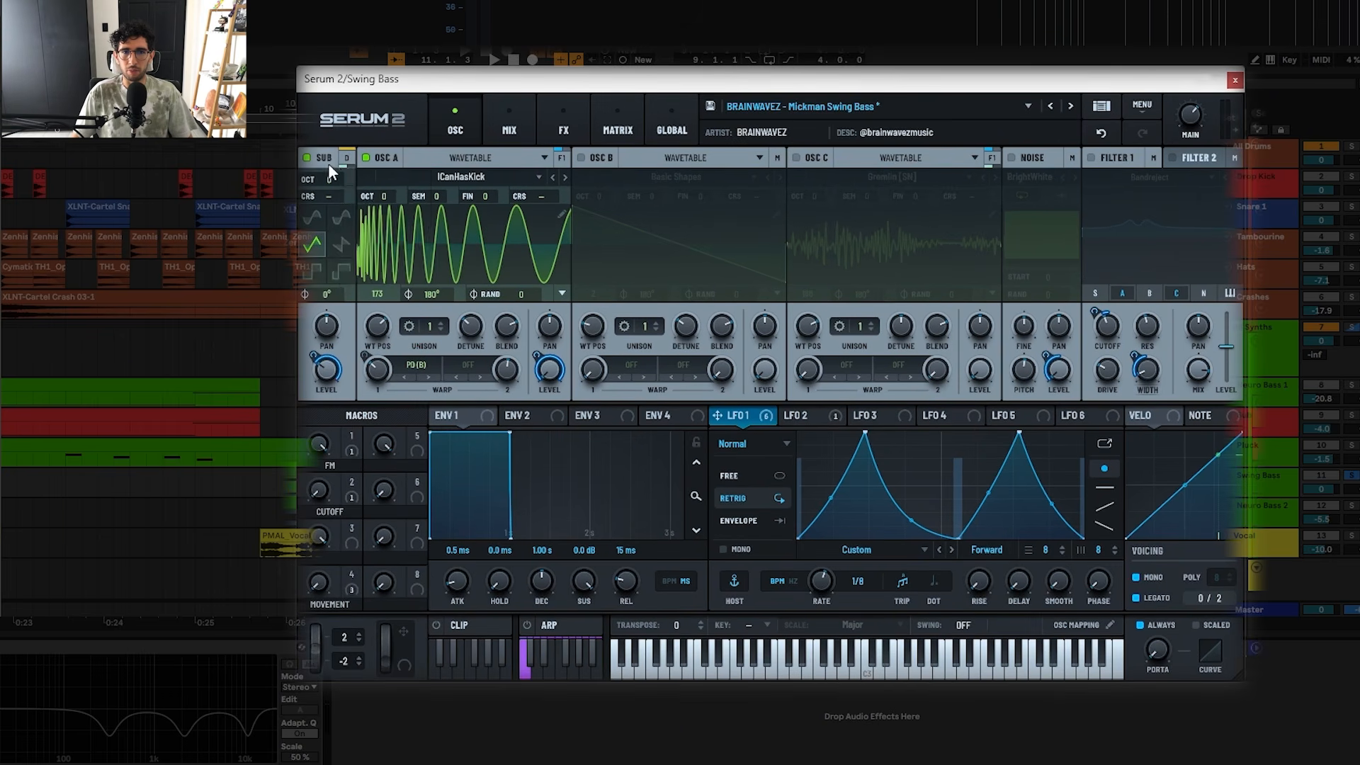
- Examine the Sub oscillator's Direct output routing and its Bus 1 send in the Swing Bass patch
{"action": "left_click", "coordinate": [385, 158]}
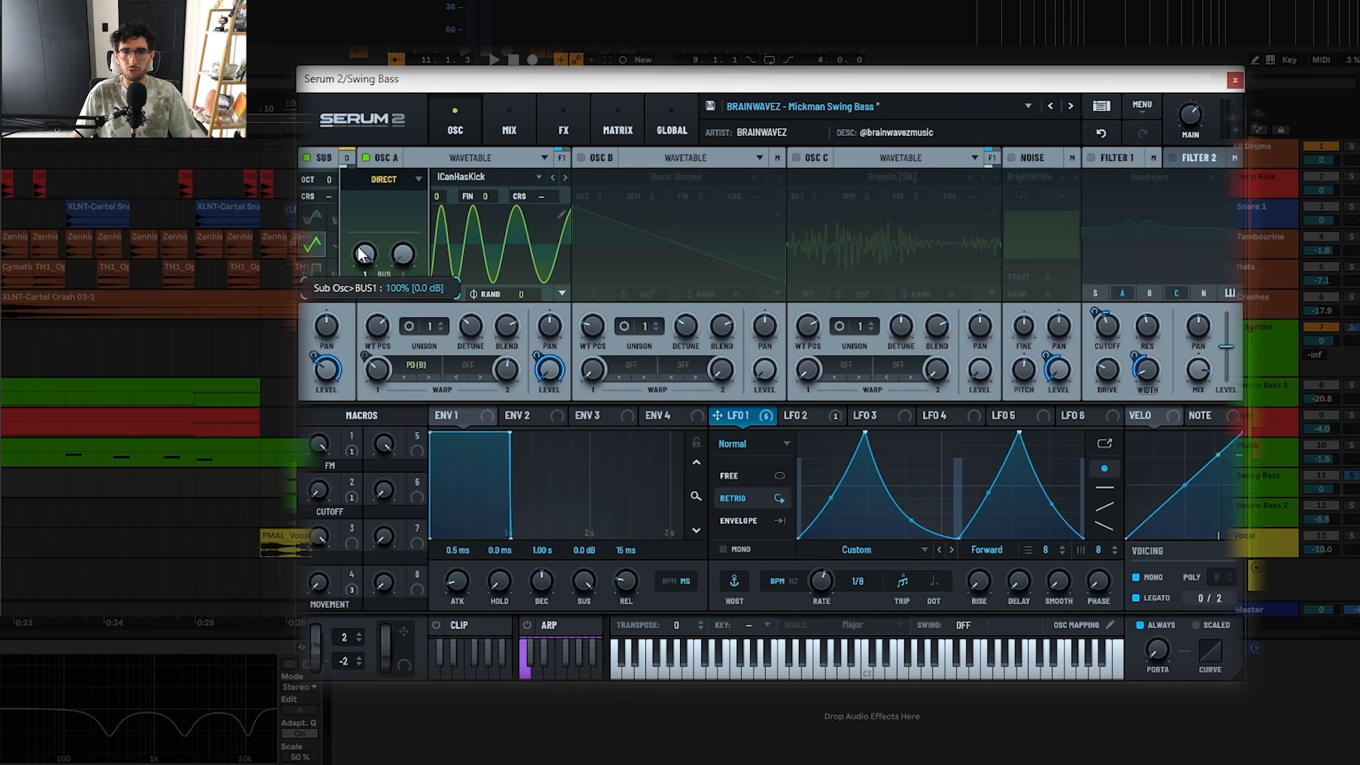
{"action": "left_click", "coordinate": [383, 179]}
{"action": "left_click", "coordinate": [364, 347]}
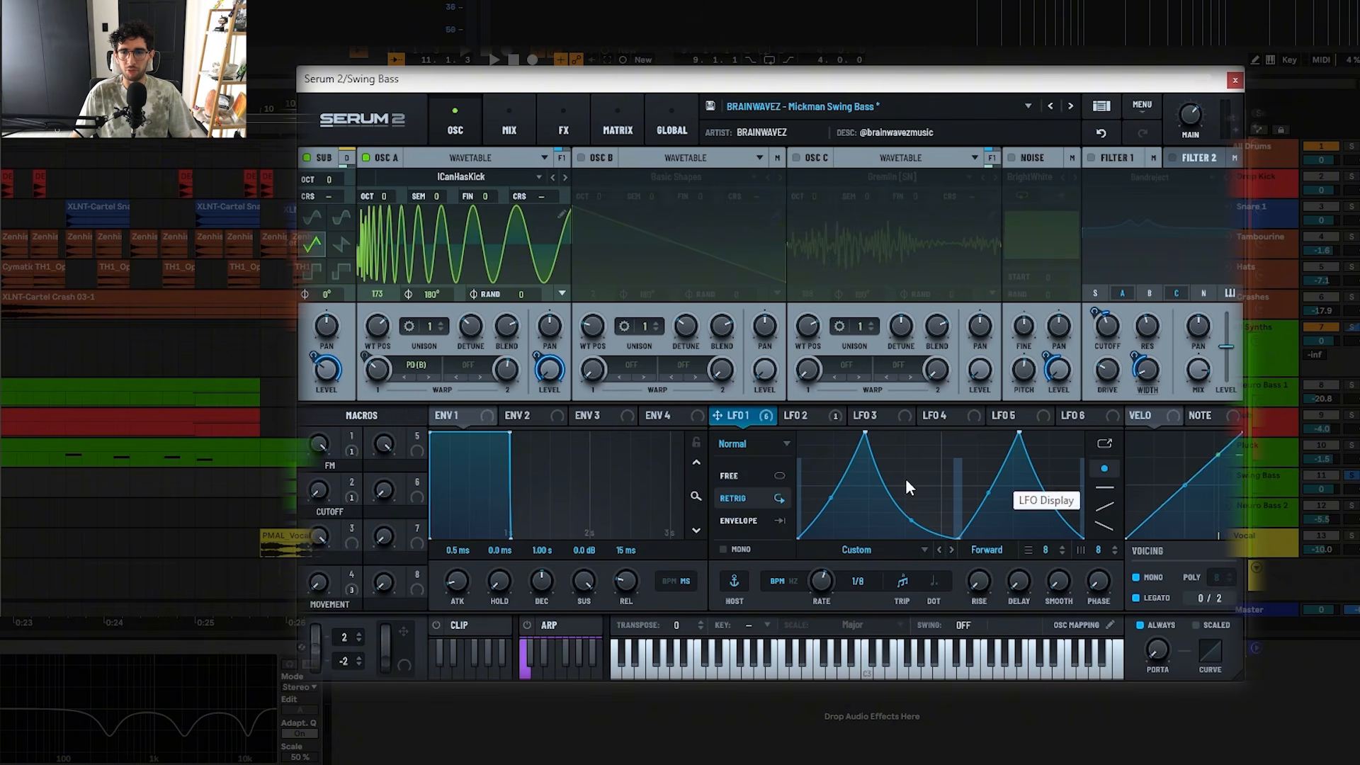
- Examine LFO 1's custom shape and assignments in the Swing Bass patch and play the sound
{"action": "left_click", "coordinate": [835, 414]}
{"action": "left_click", "coordinate": [765, 421]}
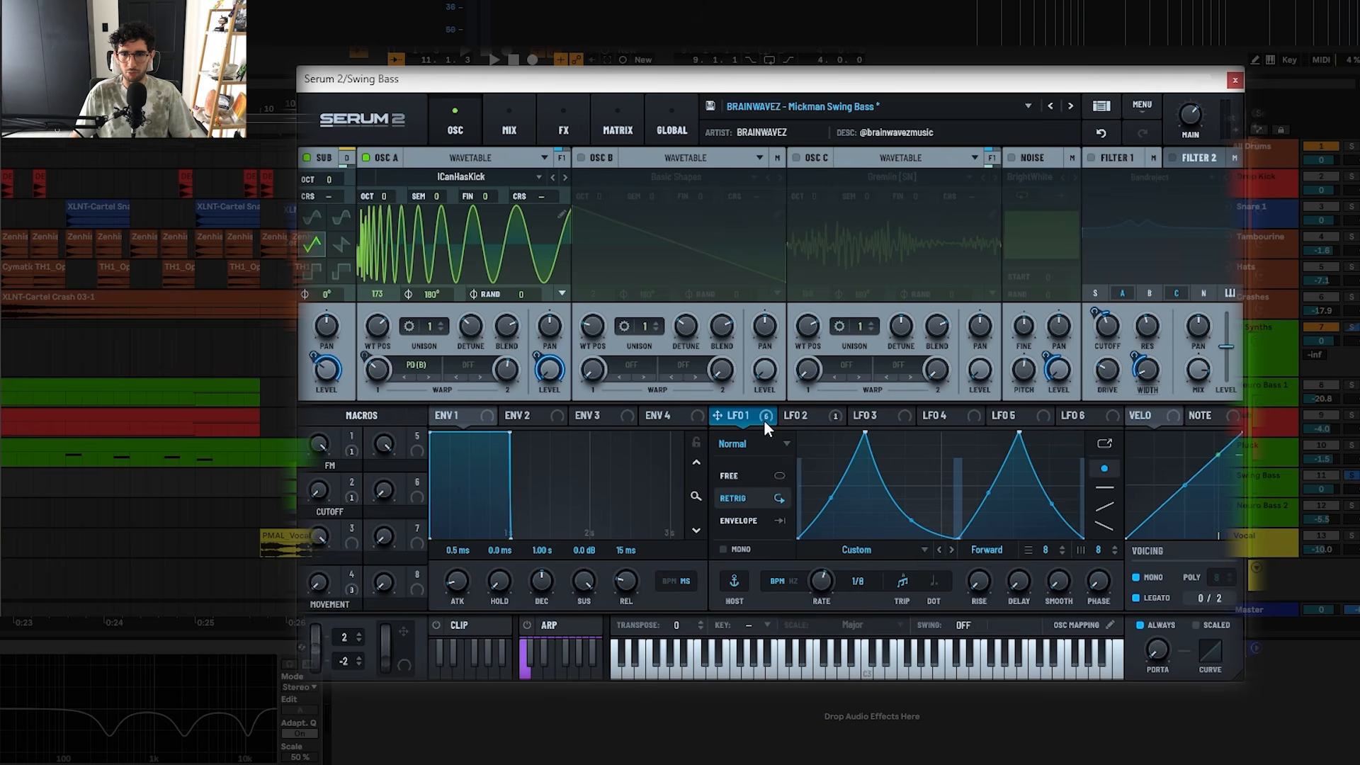
{"action": "key", "text": "space"}
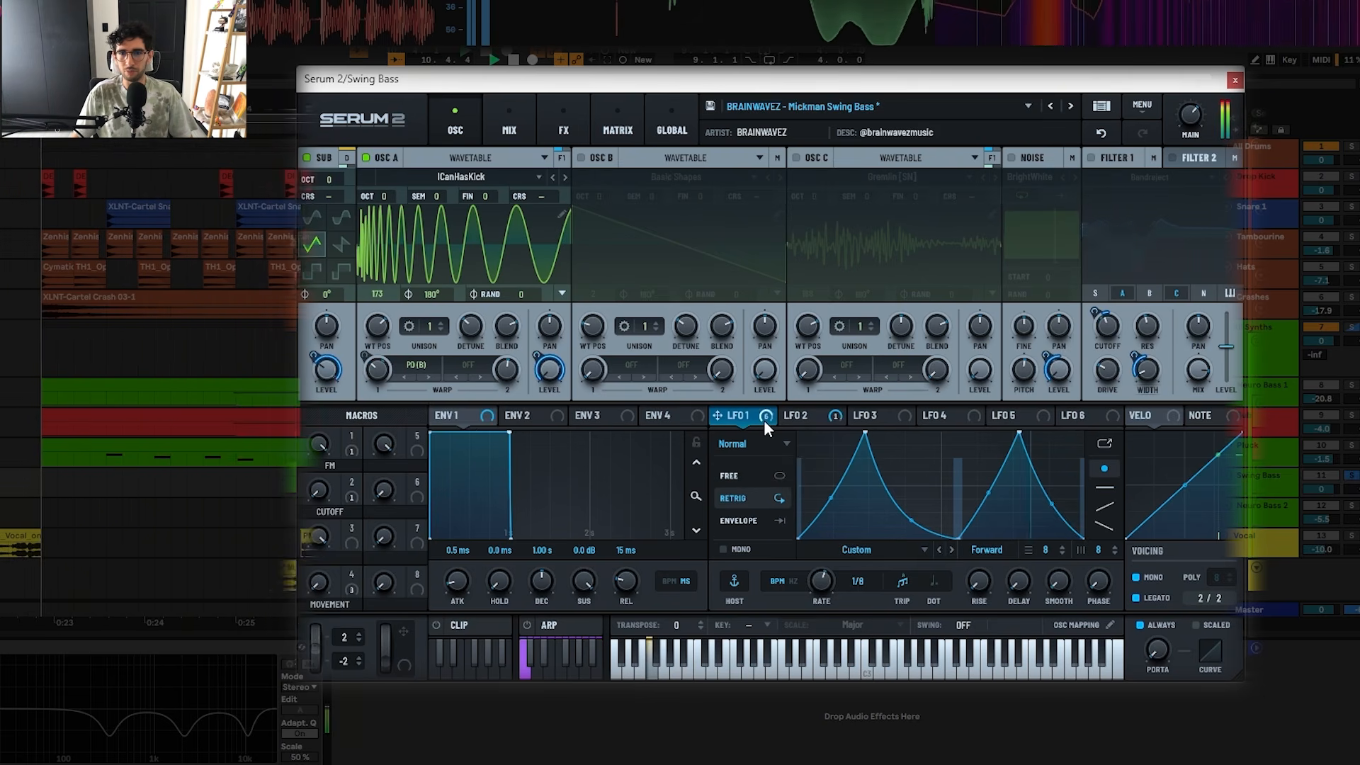
- Turn on oscillator B with the Basic Shapes wavetable in the Swing Bass patch
{"action": "mouse_move", "coordinate": [540, 353]}
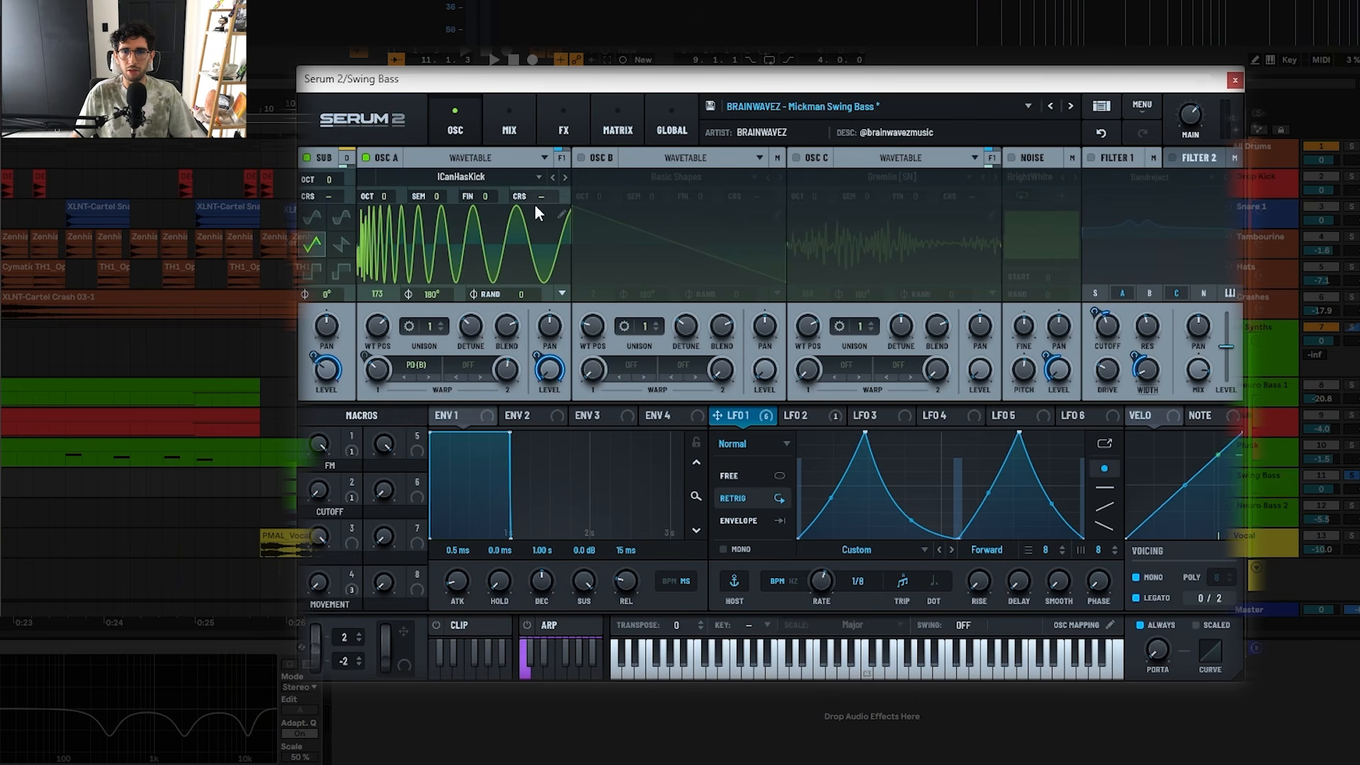
{"action": "left_click", "coordinate": [582, 158]}
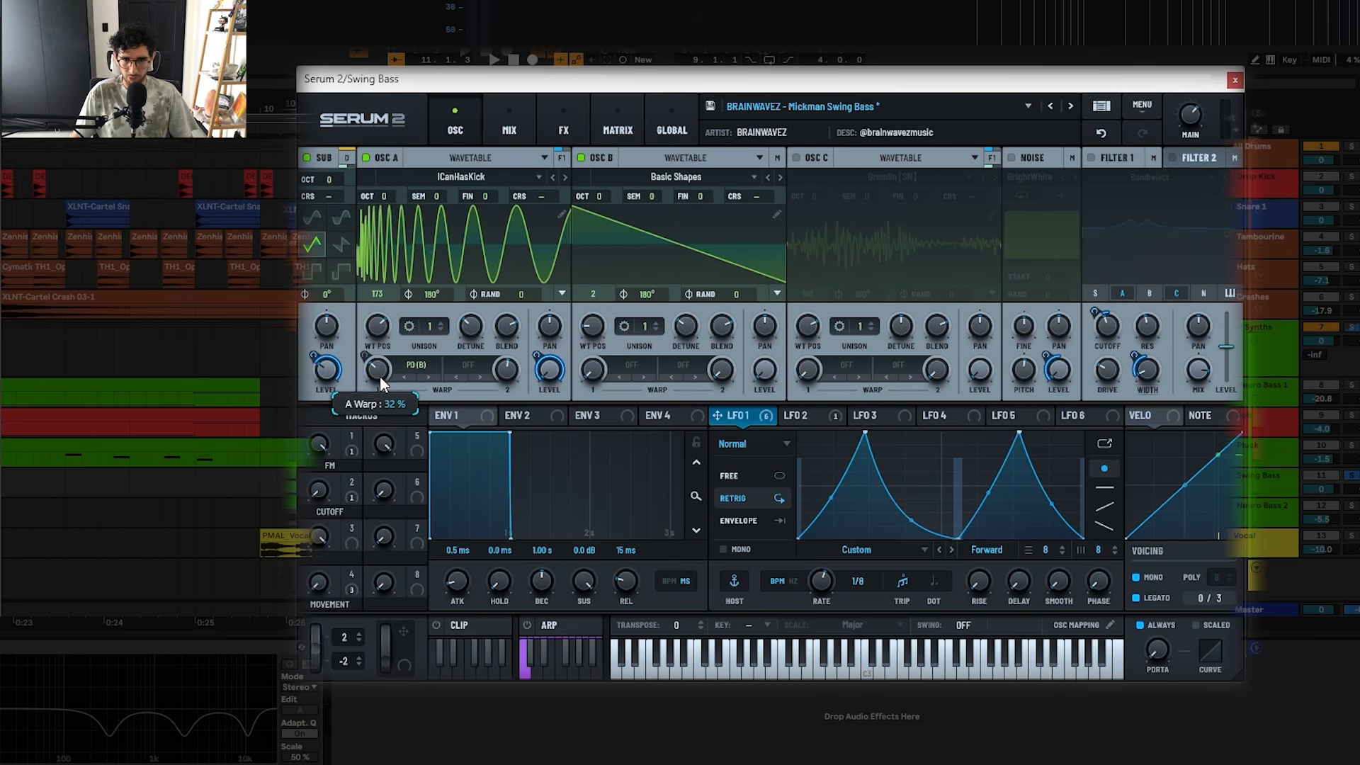
- Play the Swing Bass with oscillator B on and check oscillator B's level setting
{"action": "key", "text": "space"}
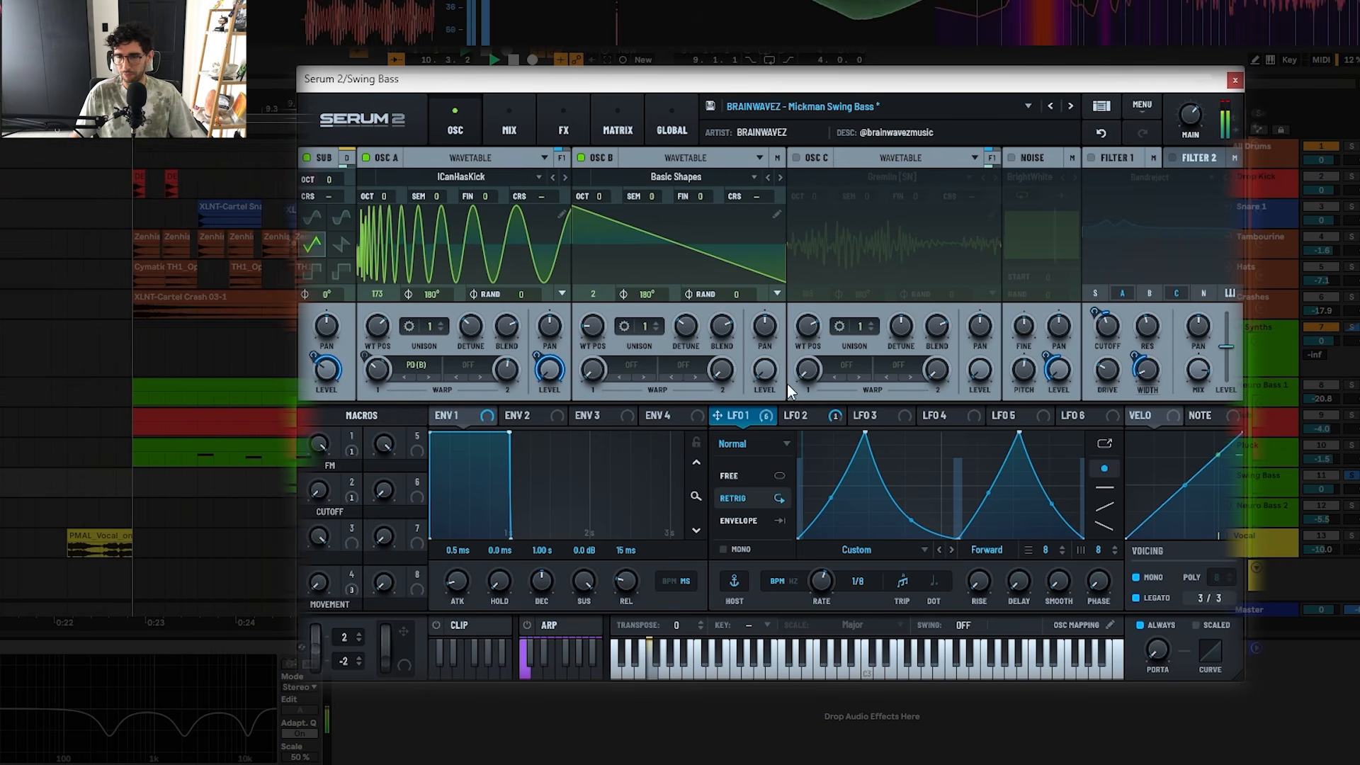
{"action": "key", "text": "space"}
{"action": "mouse_move", "coordinate": [774, 374]}
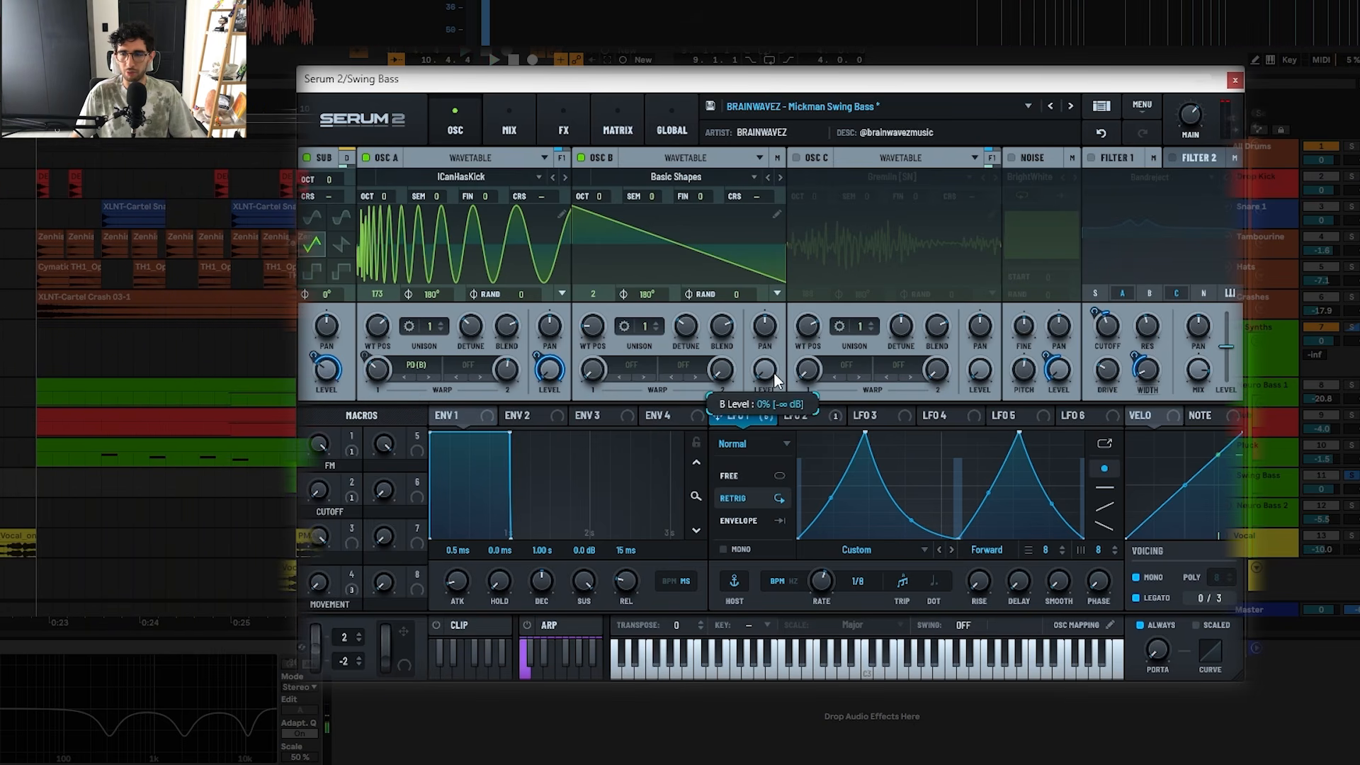
- Turn on the Bandreject Filter 1 and the BrightWhite noise oscillator in the Swing Bass patch, auditioning the sound
{"action": "left_click", "coordinate": [1091, 157]}
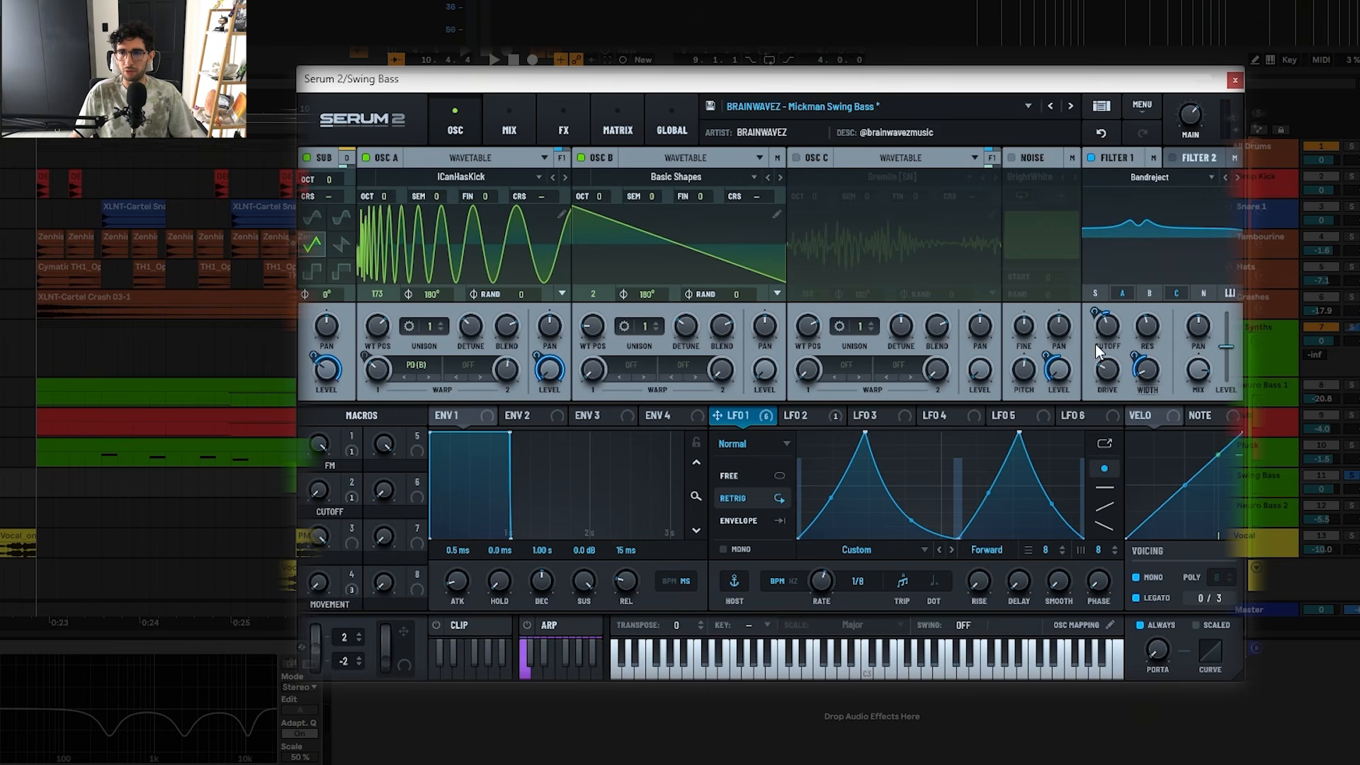
{"action": "mouse_move", "coordinate": [1100, 314]}
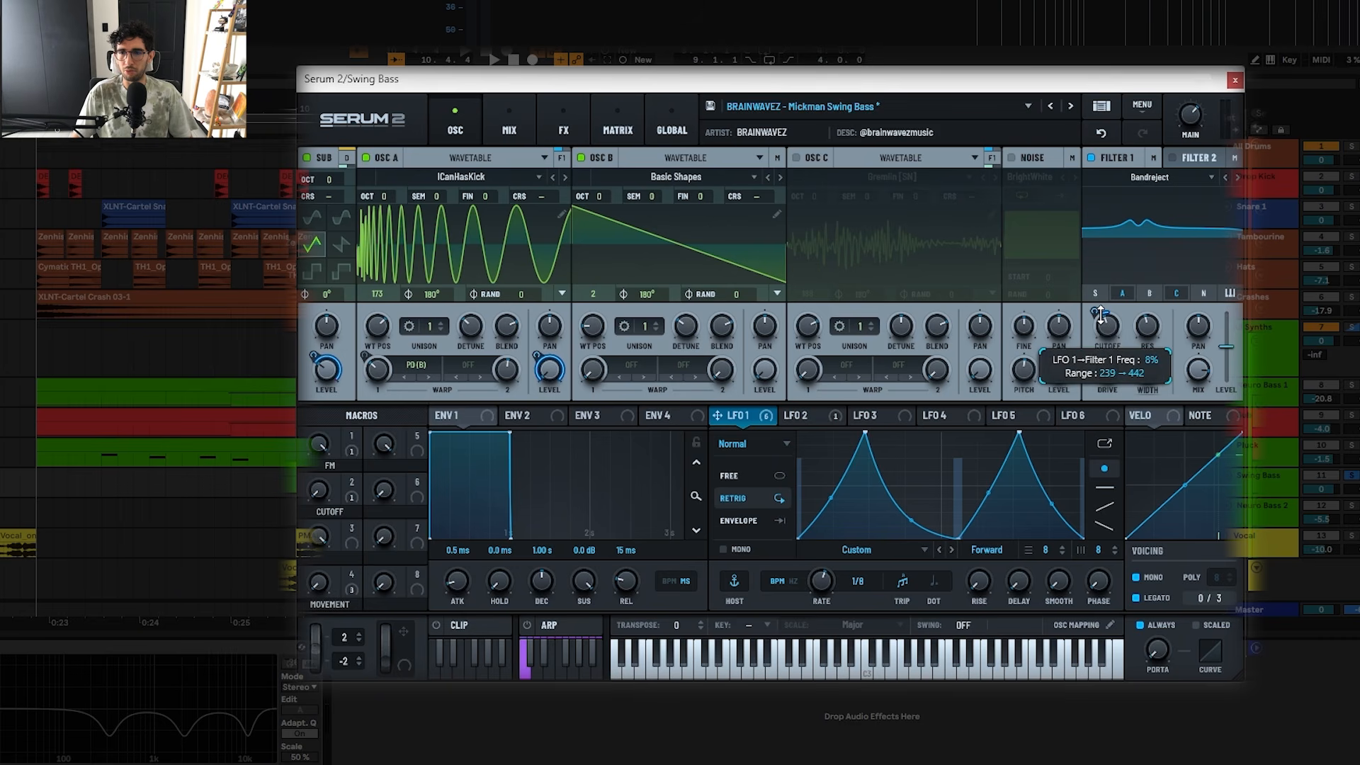
{"action": "mouse_move", "coordinate": [1133, 362]}
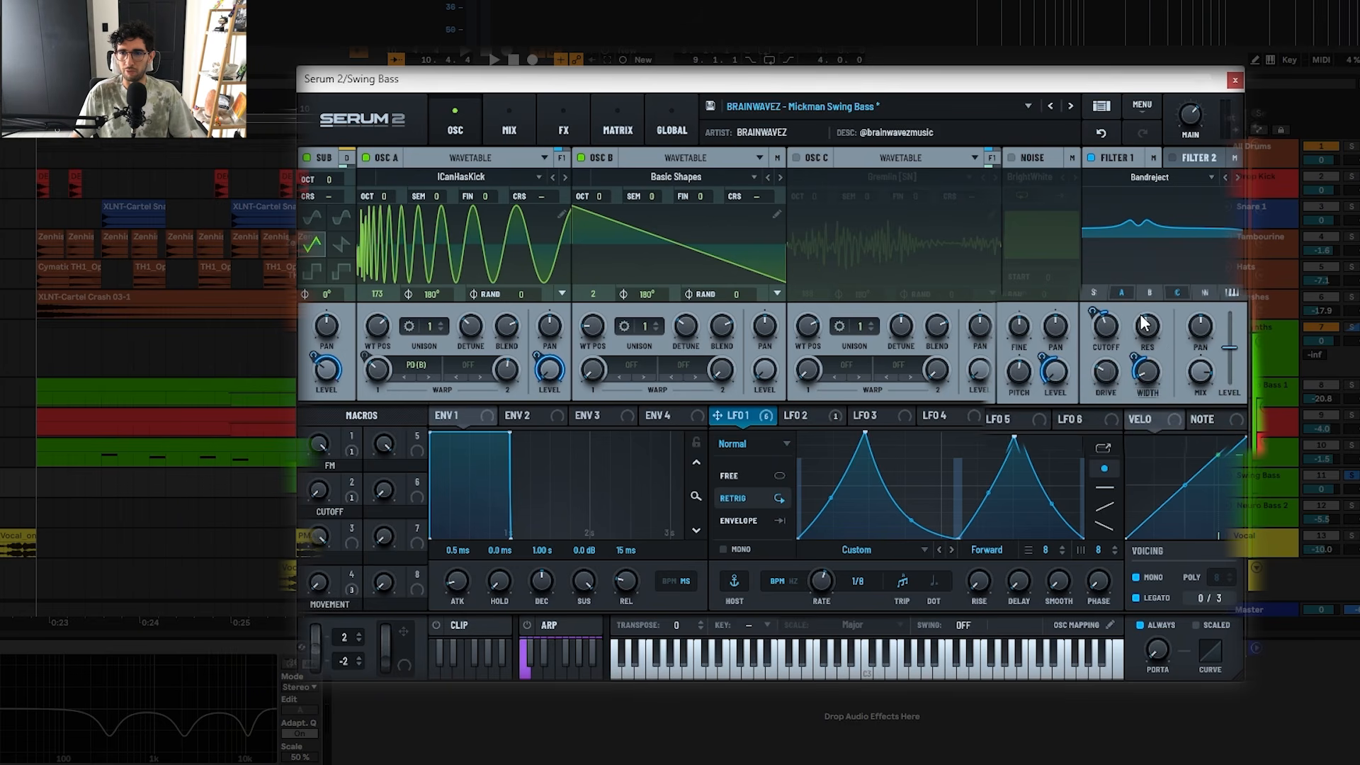
{"action": "mouse_move", "coordinate": [1146, 326]}
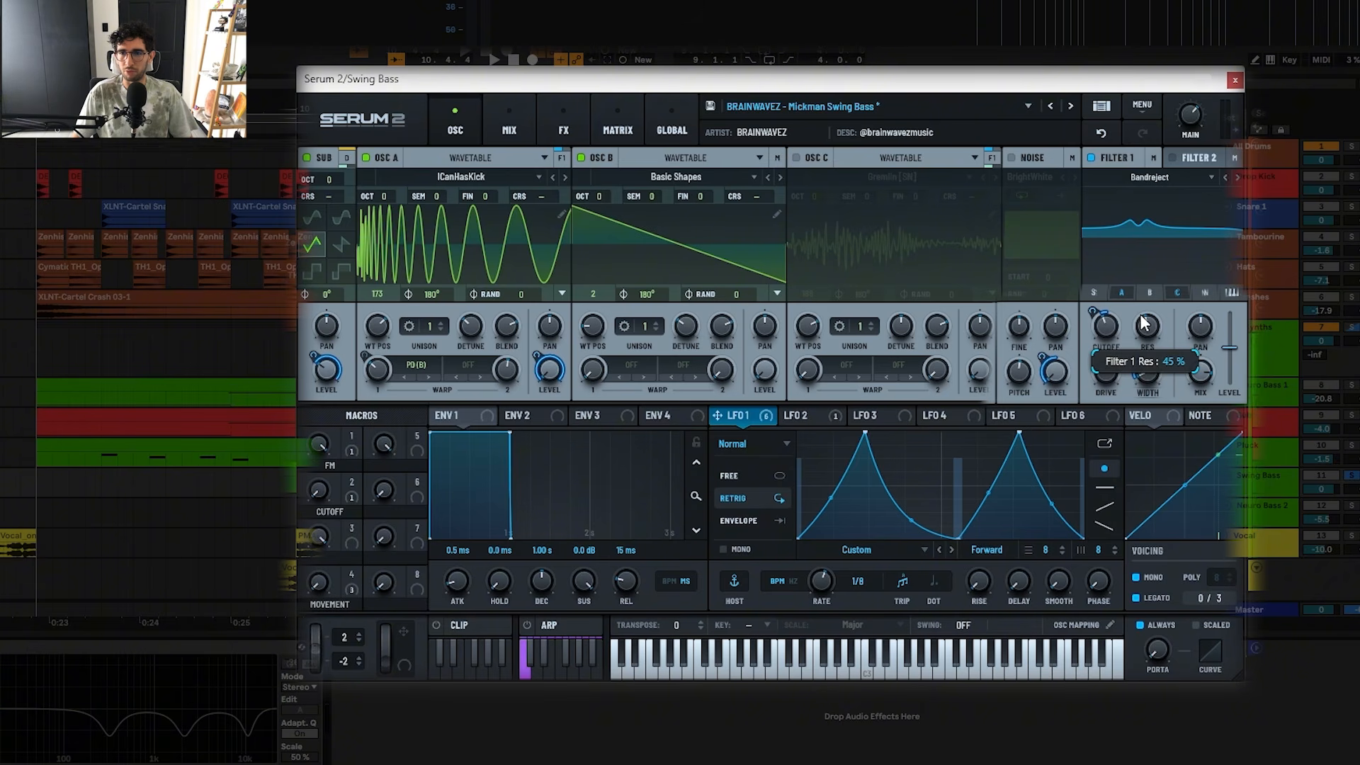
{"action": "key", "text": "space"}
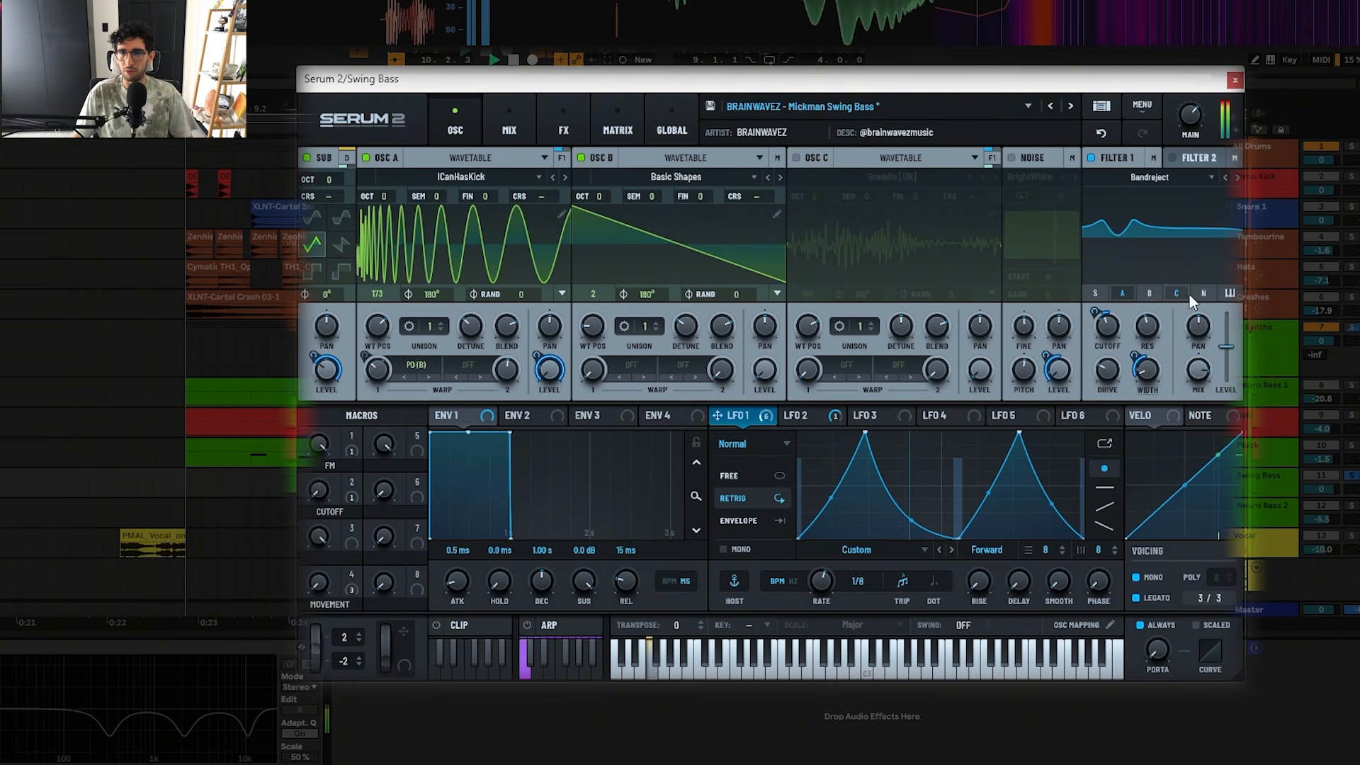
{"action": "left_click", "coordinate": [1013, 158]}
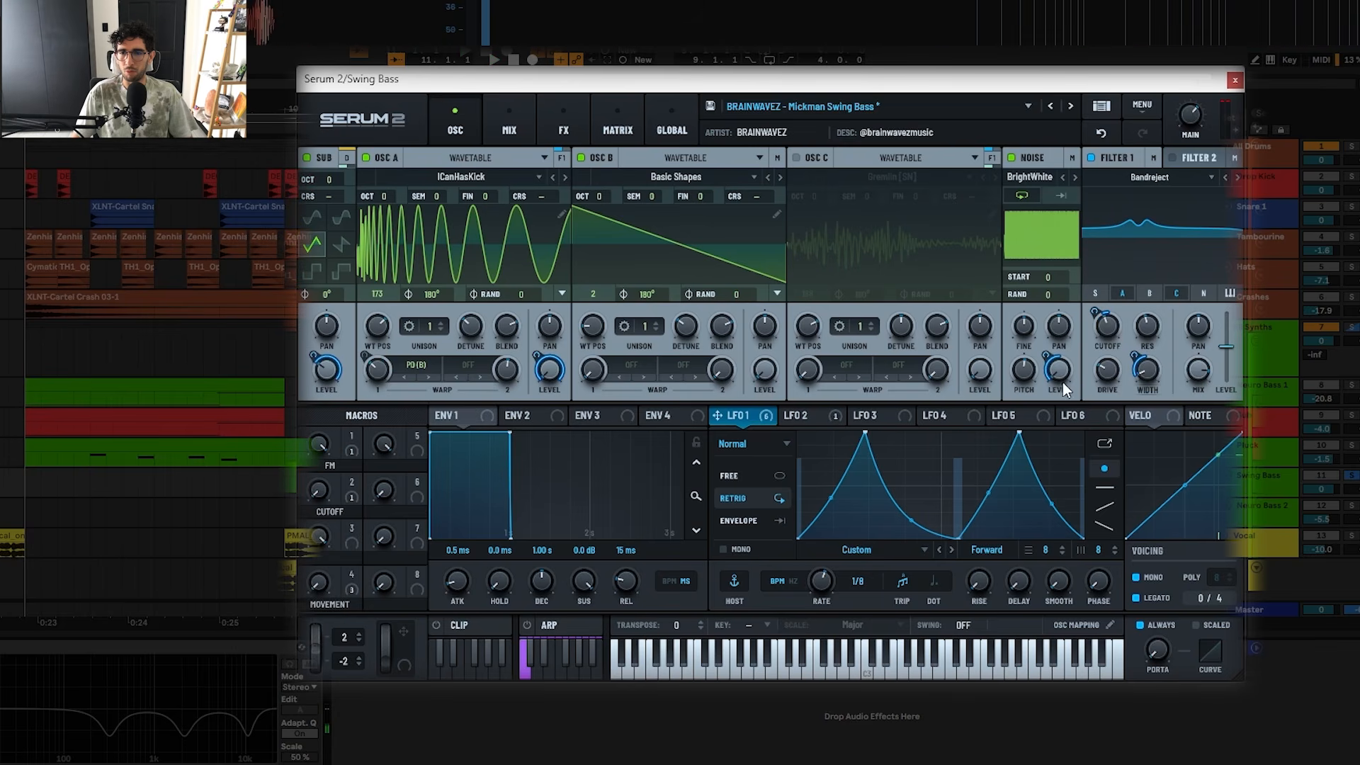
{"action": "mouse_move", "coordinate": [1056, 352]}
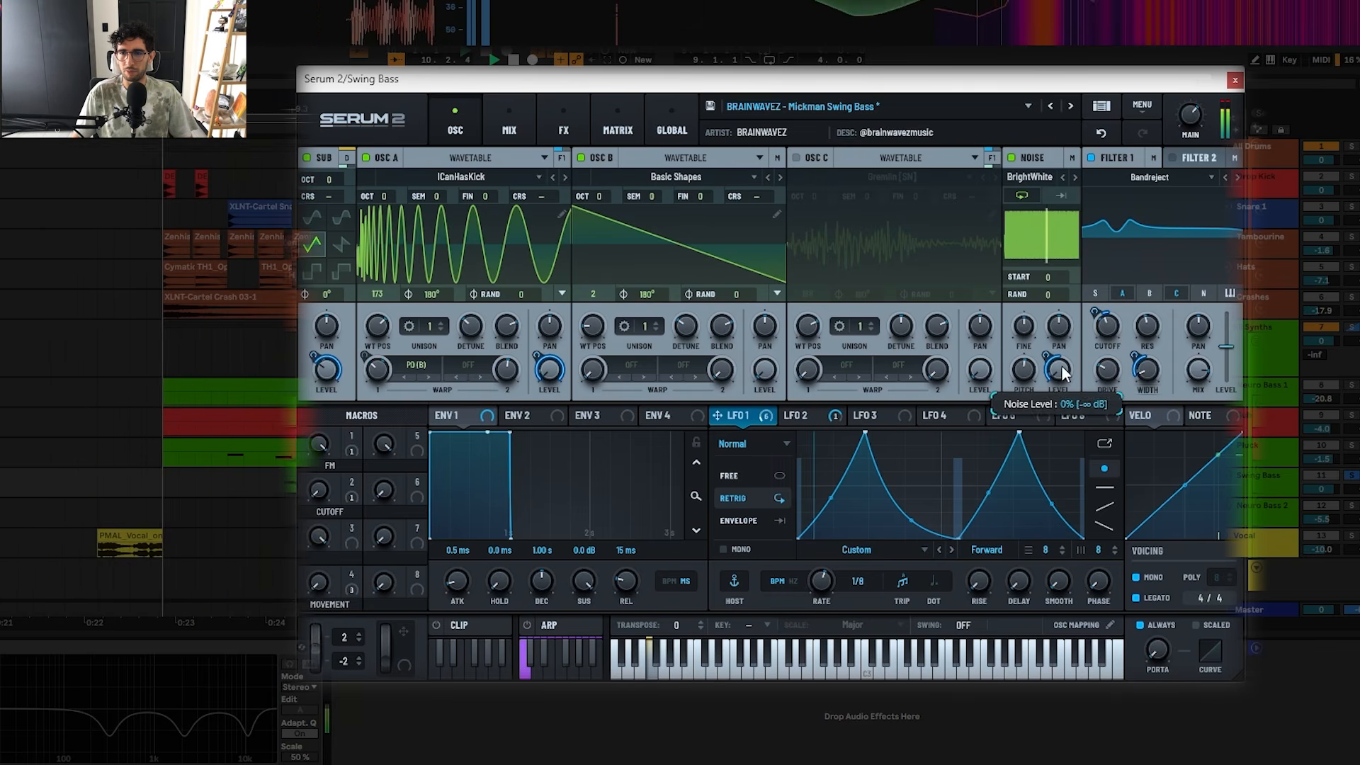
- Examine the Reverb filter and its LFO 1 cutoff modulation in the Swing Bass patch's main effects while playing the sound
{"action": "left_click", "coordinate": [563, 122]}
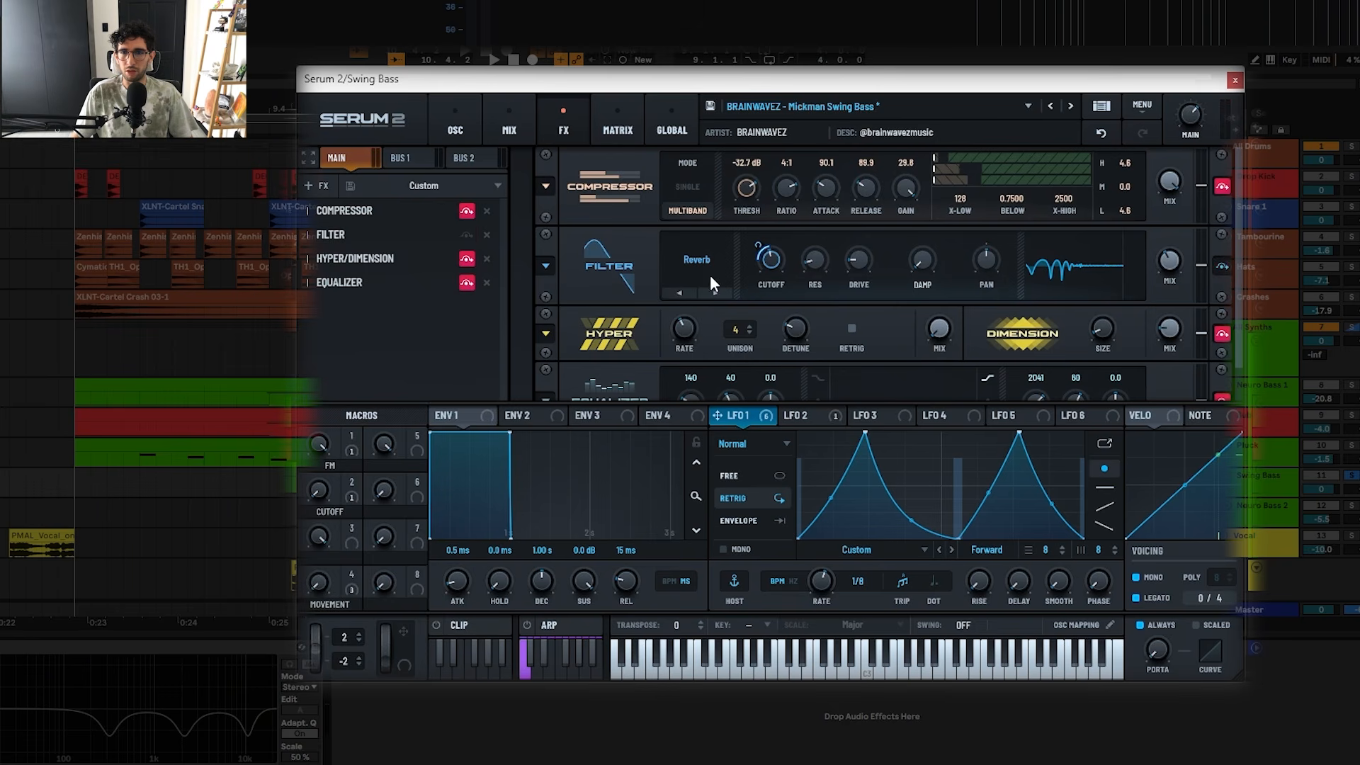
{"action": "mouse_move", "coordinate": [770, 269]}
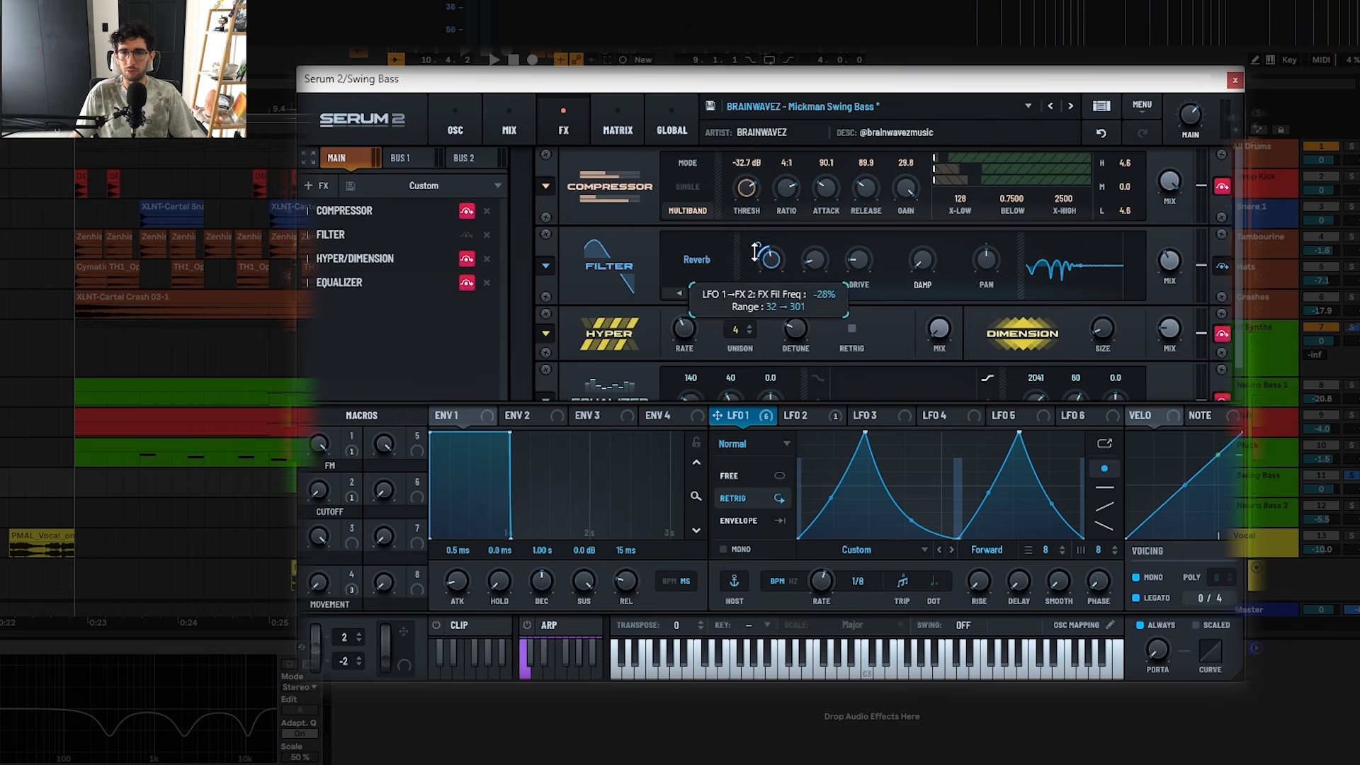
{"action": "key", "text": "space"}
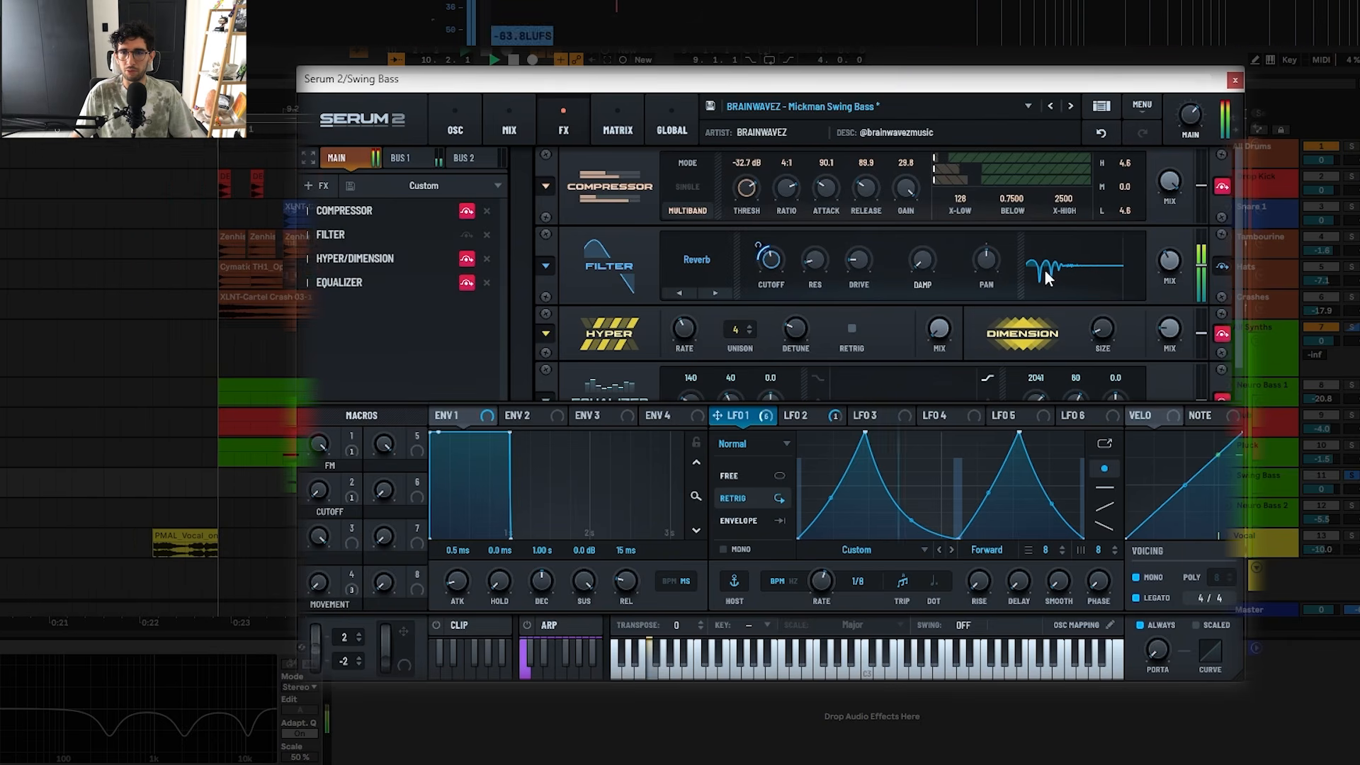
{"action": "mouse_move", "coordinate": [918, 277]}
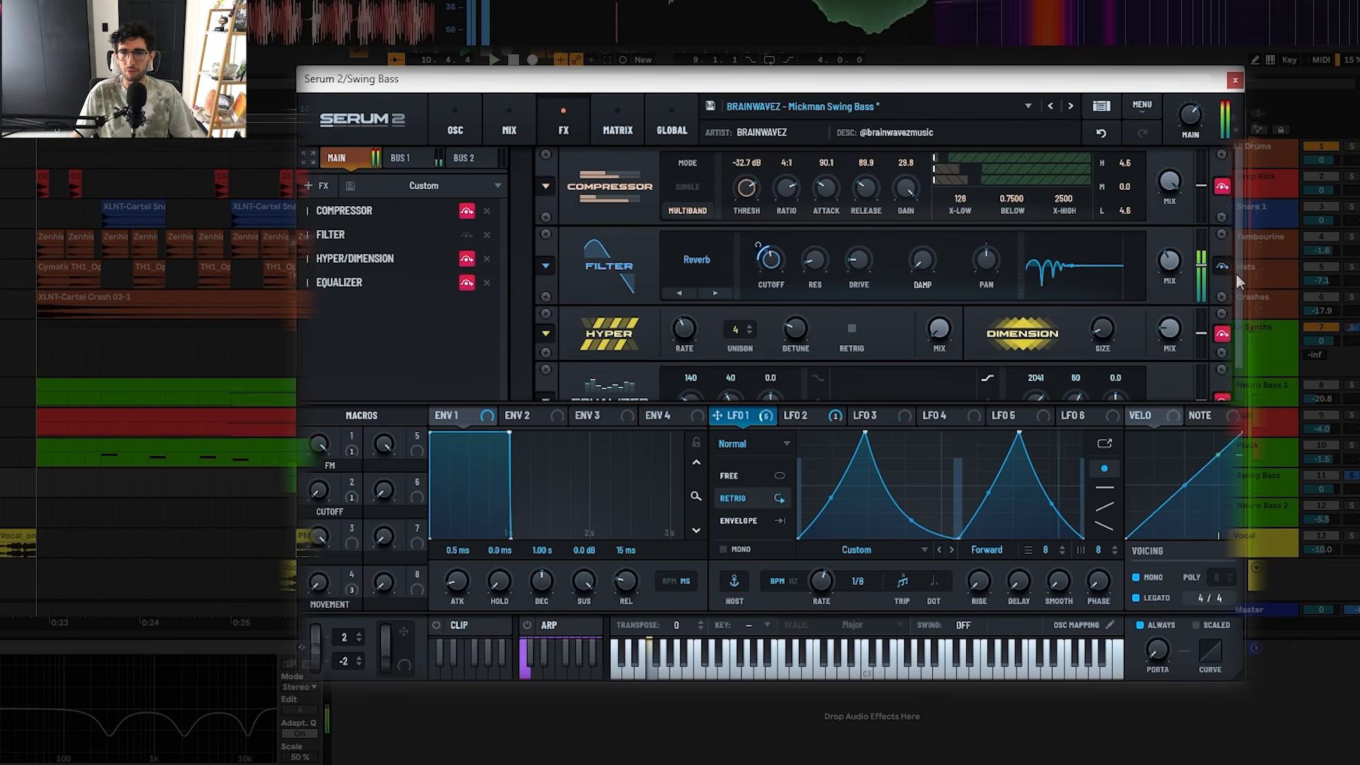
- Turn on the Hyper/Dimension, Equalizer and Compressor in the Swing Bass patch's main effects and play the sound
{"action": "scroll", "coordinate": [1048, 304], "scroll_direction": "down", "scroll_amount": 1}
{"action": "key", "text": "space"}
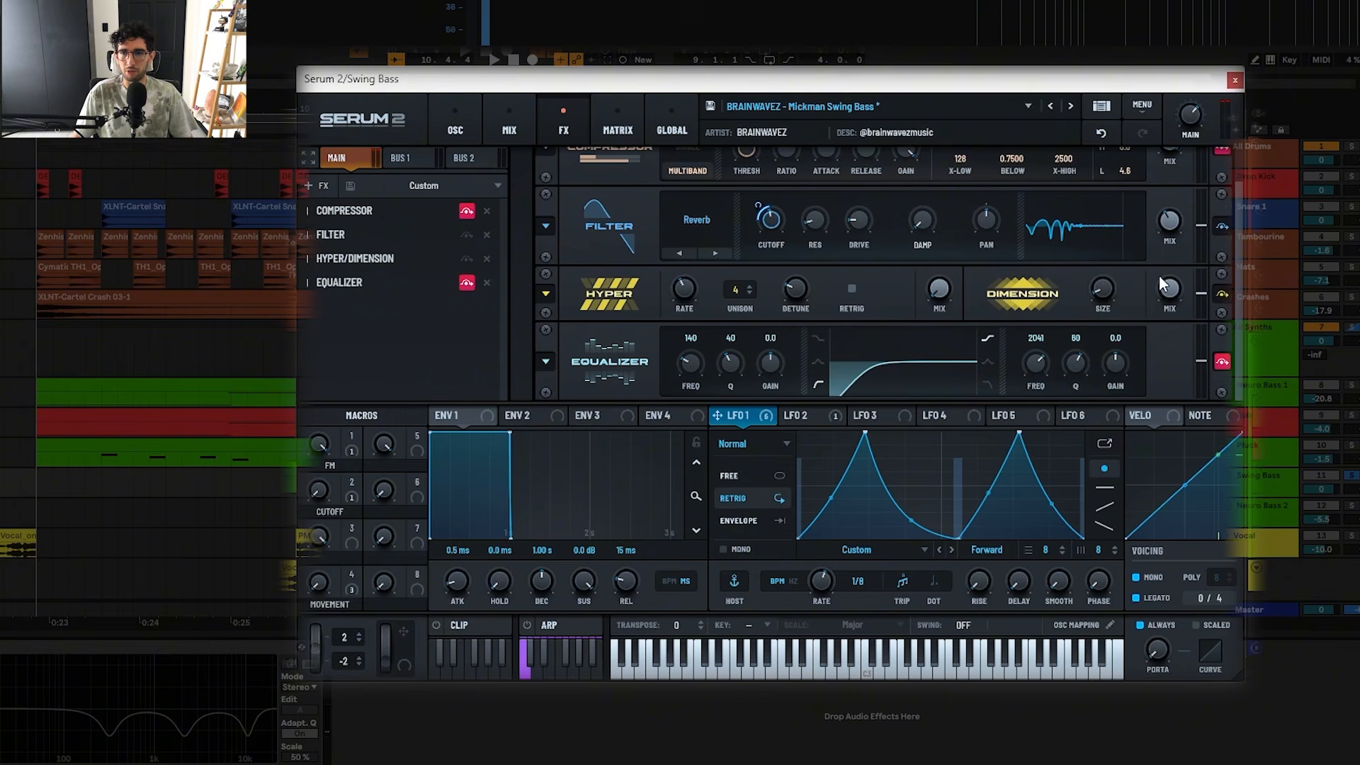
{"action": "mouse_move", "coordinate": [1171, 285]}
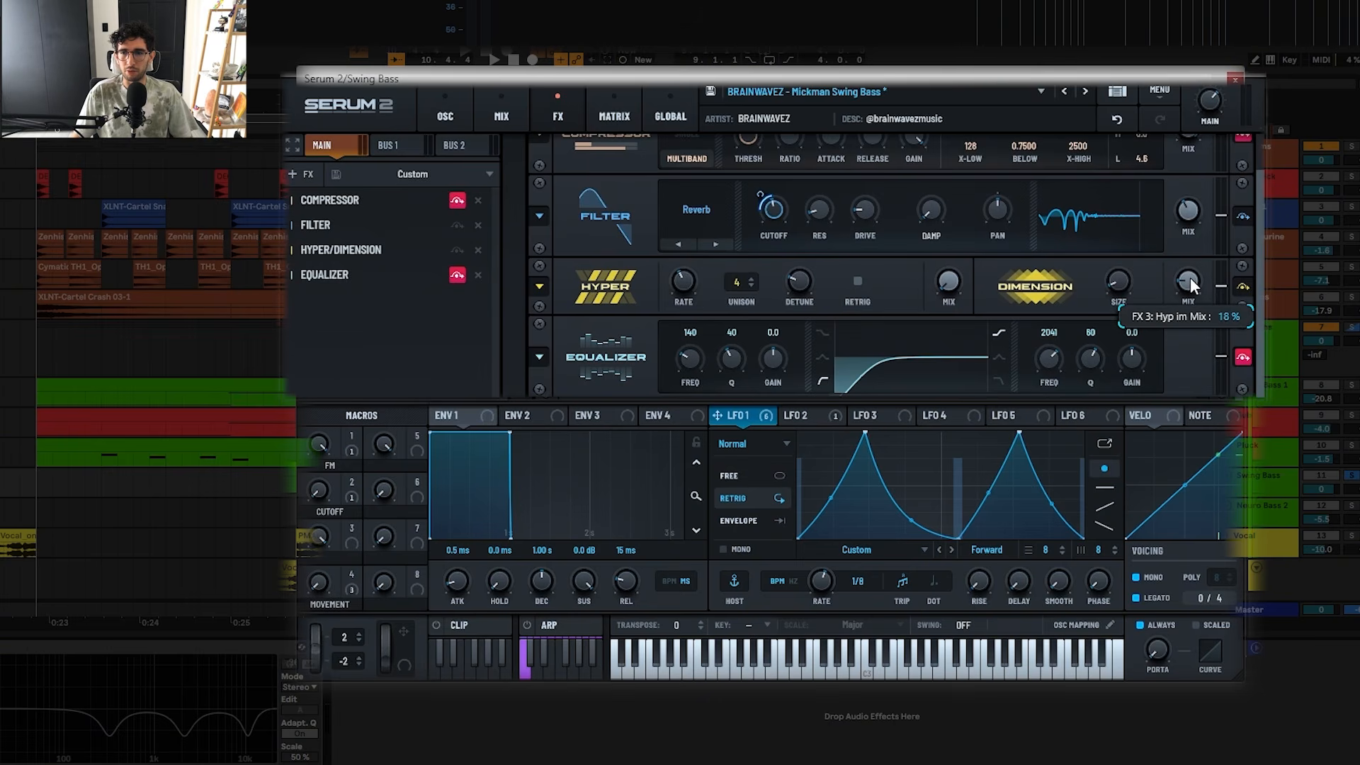
{"action": "left_click", "coordinate": [1242, 359]}
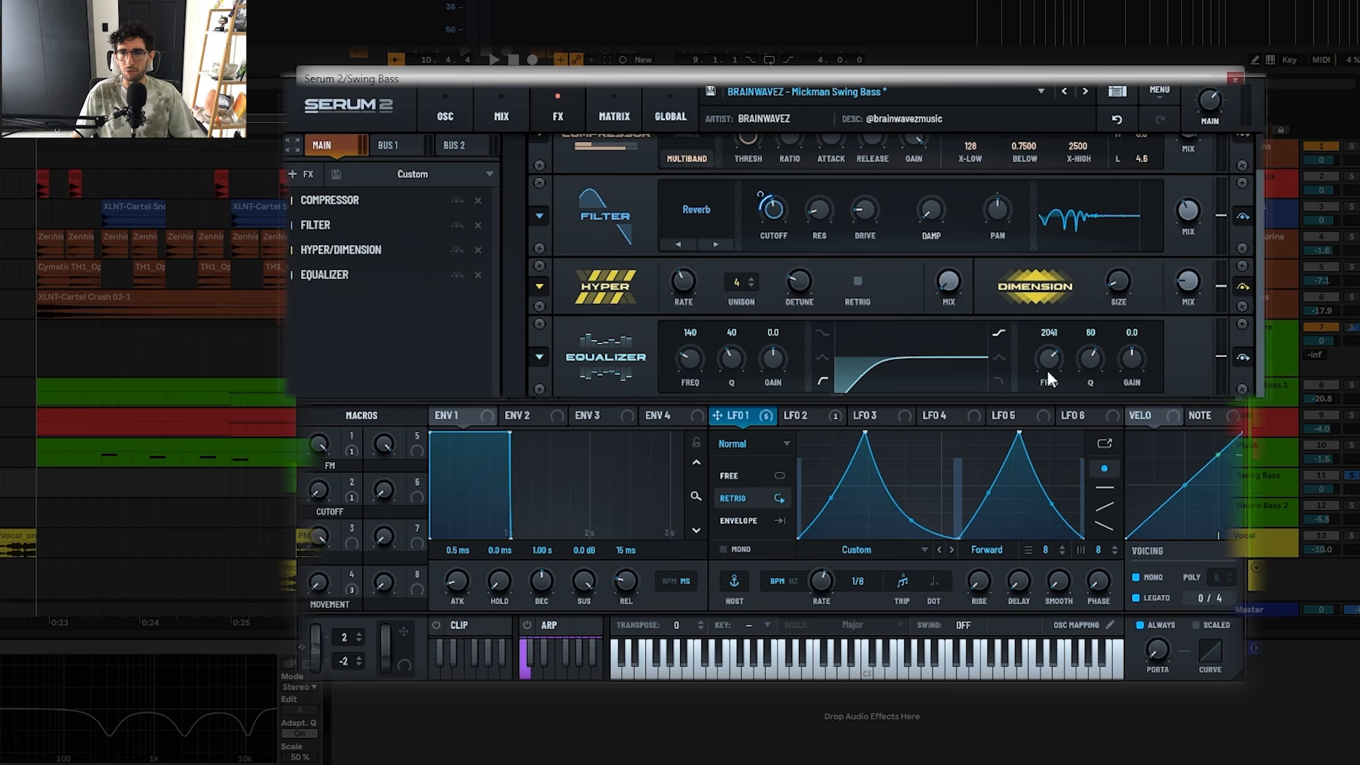
{"action": "key", "text": "space"}
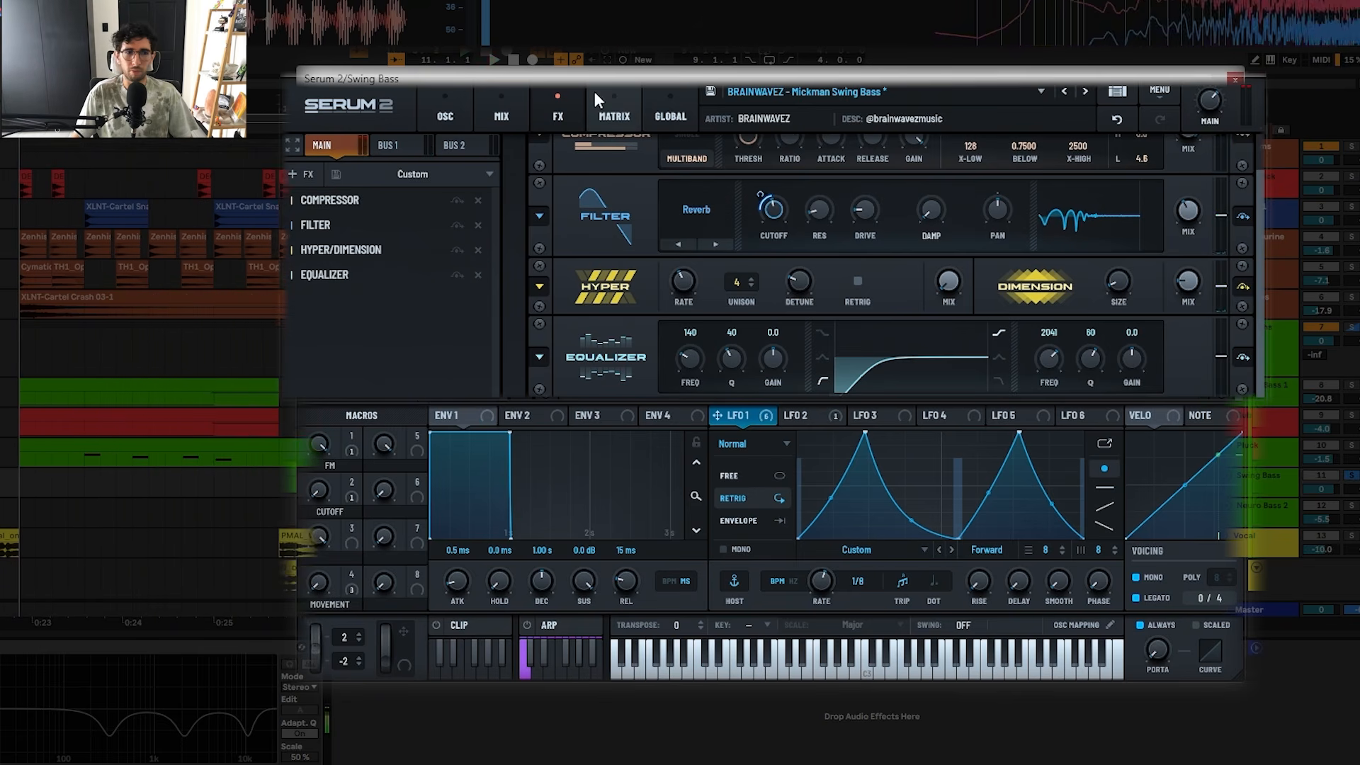
- Examine the Softclip distortion and the equalizer in the Swing Bass patch's Bus 1 effects
{"action": "left_click", "coordinate": [393, 164]}
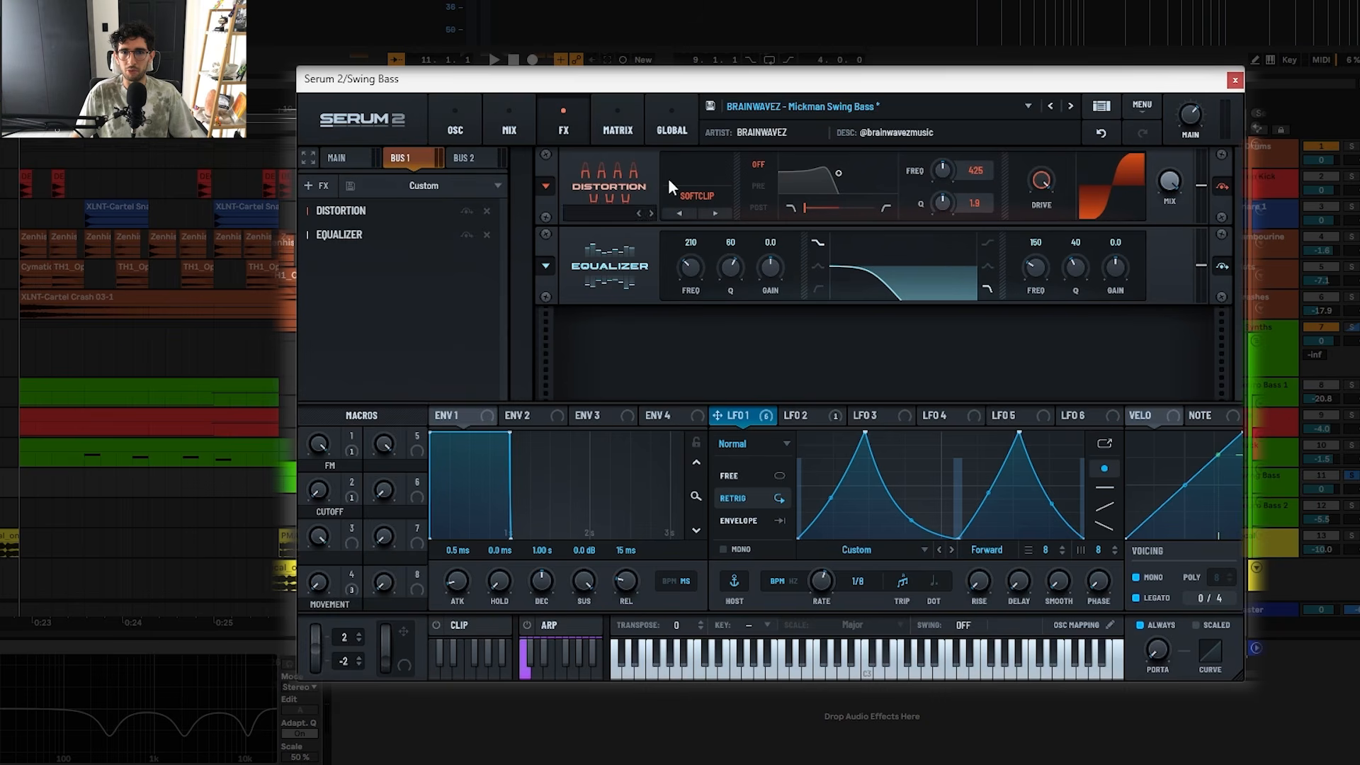
{"action": "mouse_move", "coordinate": [1048, 185]}
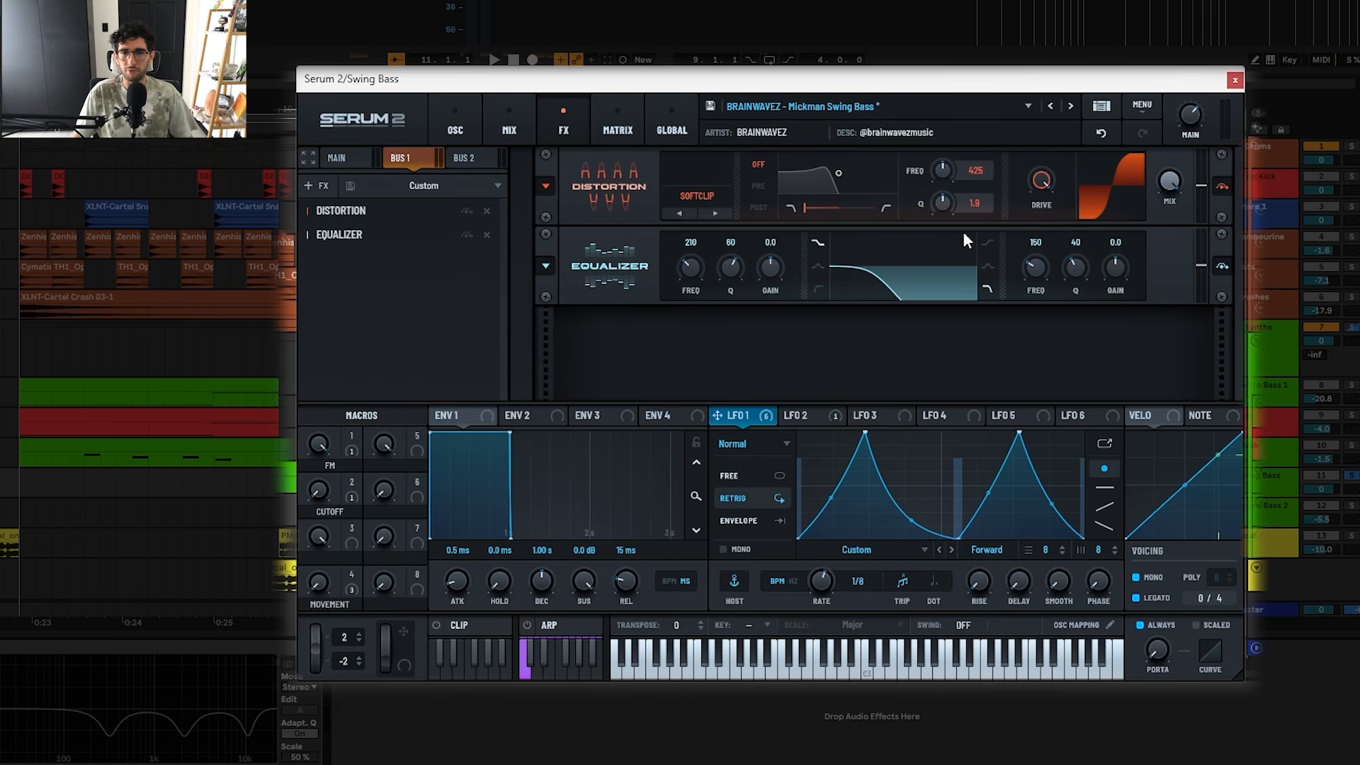
{"action": "left_click", "coordinate": [632, 125]}
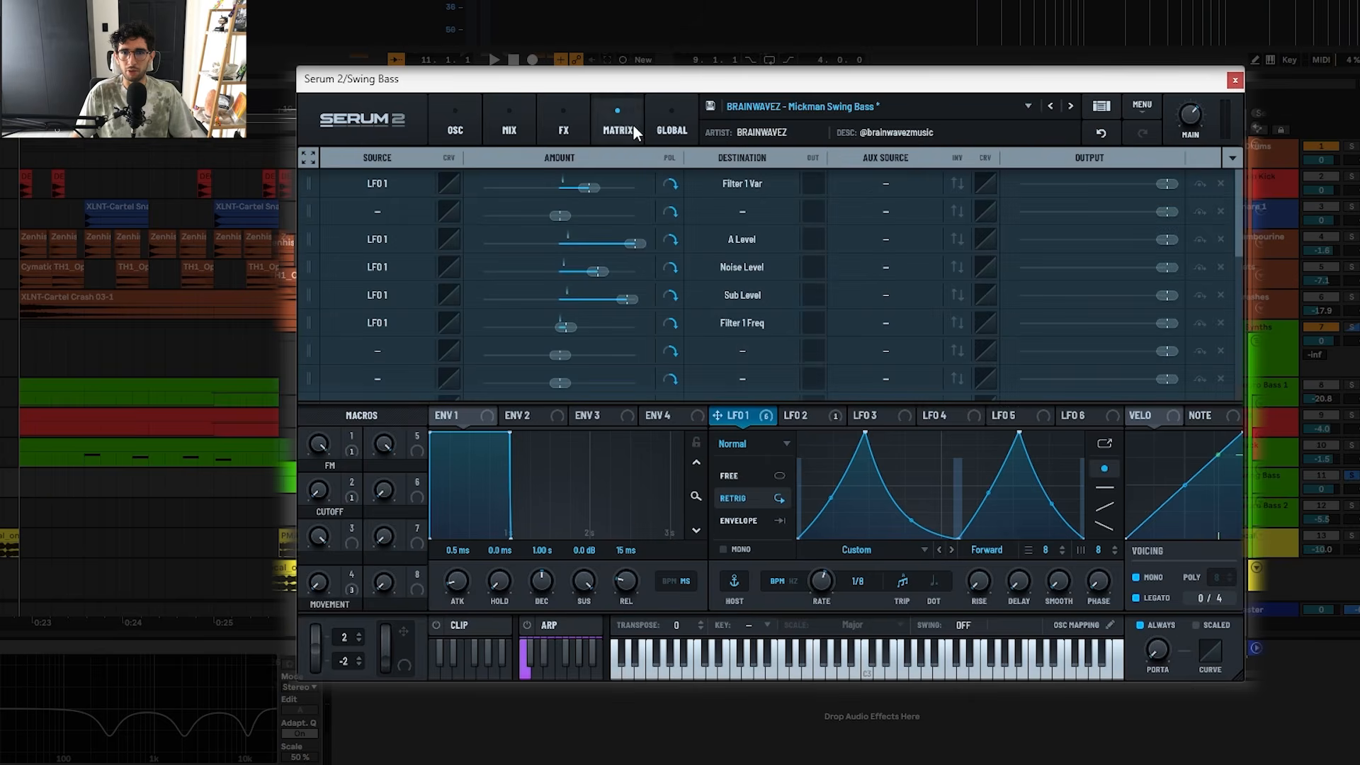
- Switch Bus 1's output to Main and back to Direct in the Swing Bass patch, and play the sound
{"action": "left_click", "coordinate": [519, 124]}
{"action": "left_click", "coordinate": [954, 179]}
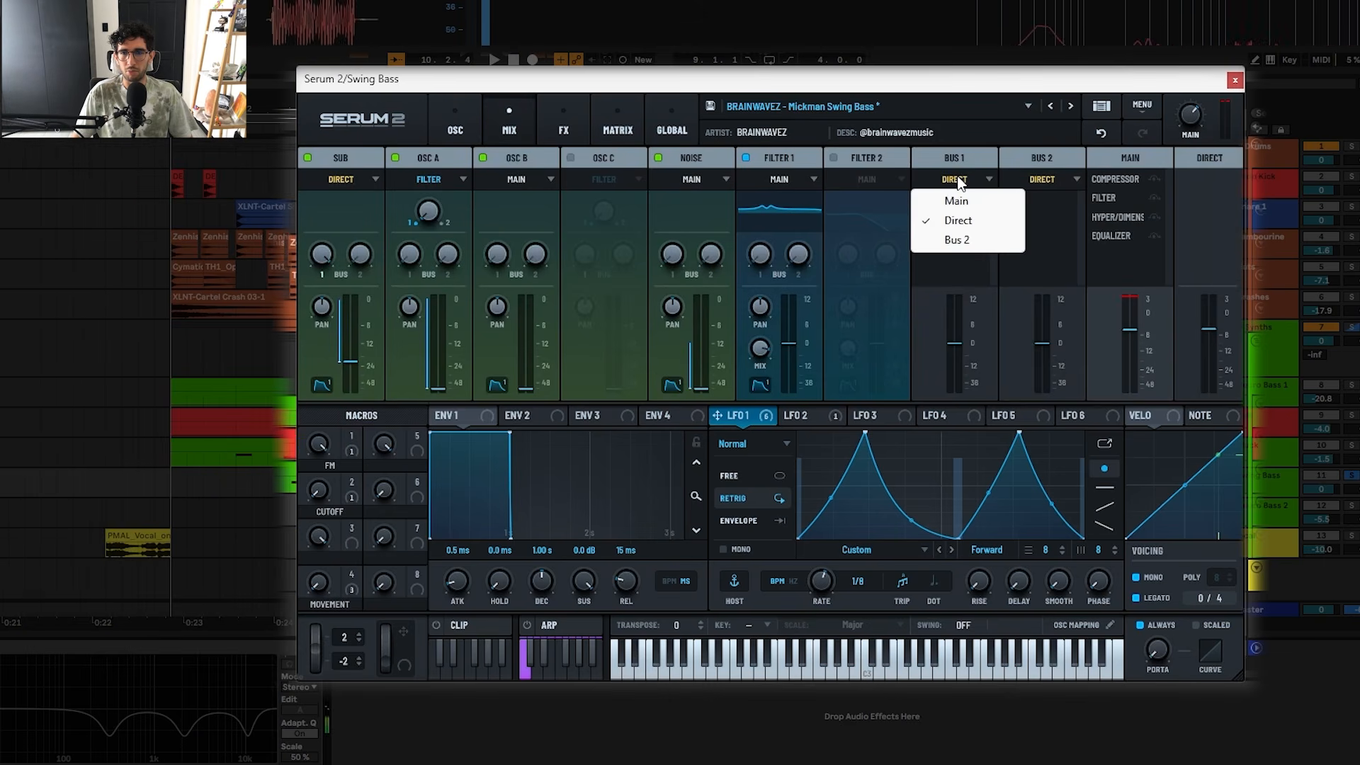
{"action": "left_click", "coordinate": [956, 194]}
{"action": "left_click", "coordinate": [959, 183]}
{"action": "left_click", "coordinate": [953, 212]}
{"action": "key", "text": "space"}
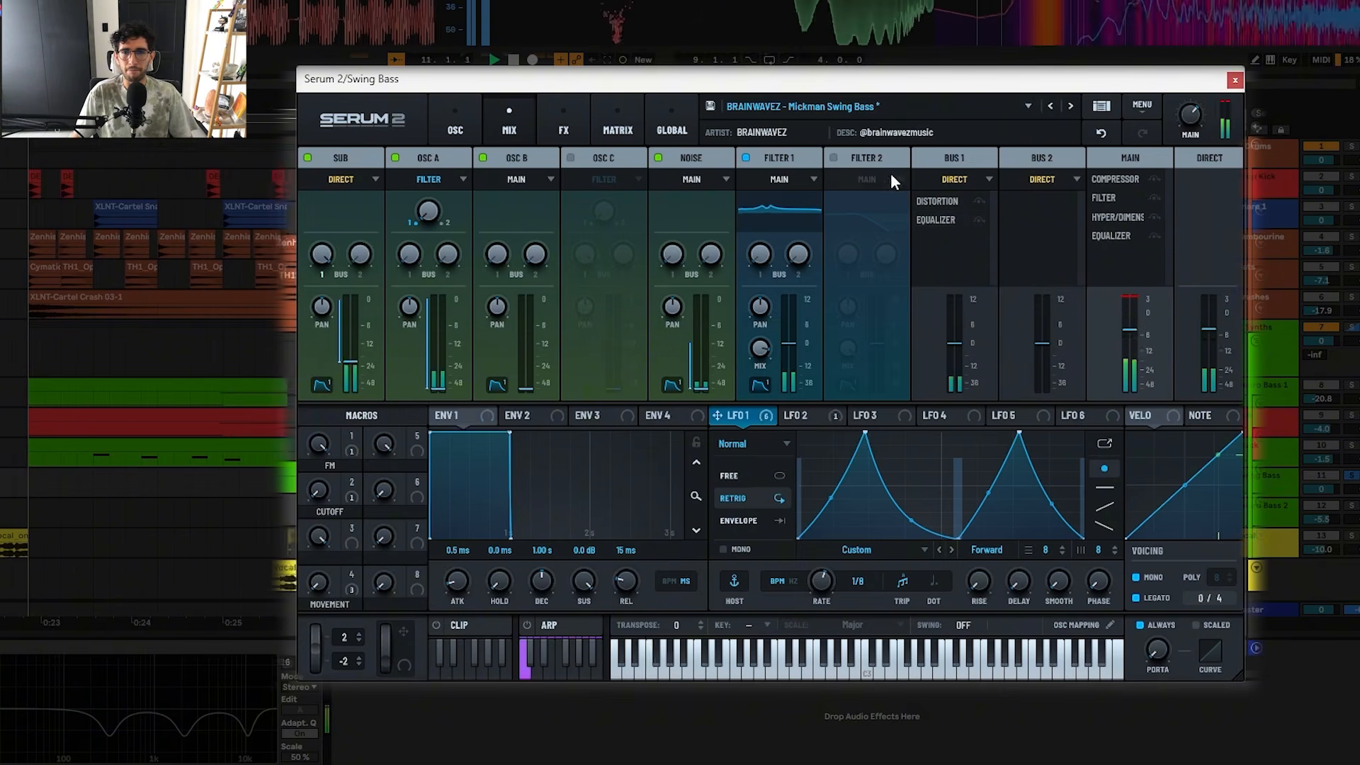
- Close the Swing Bass synth window, turn on the track's EQ Eight and play the Swing Bass clip
{"action": "left_click", "coordinate": [1235, 80]}
{"action": "left_click", "coordinate": [123, 626]}
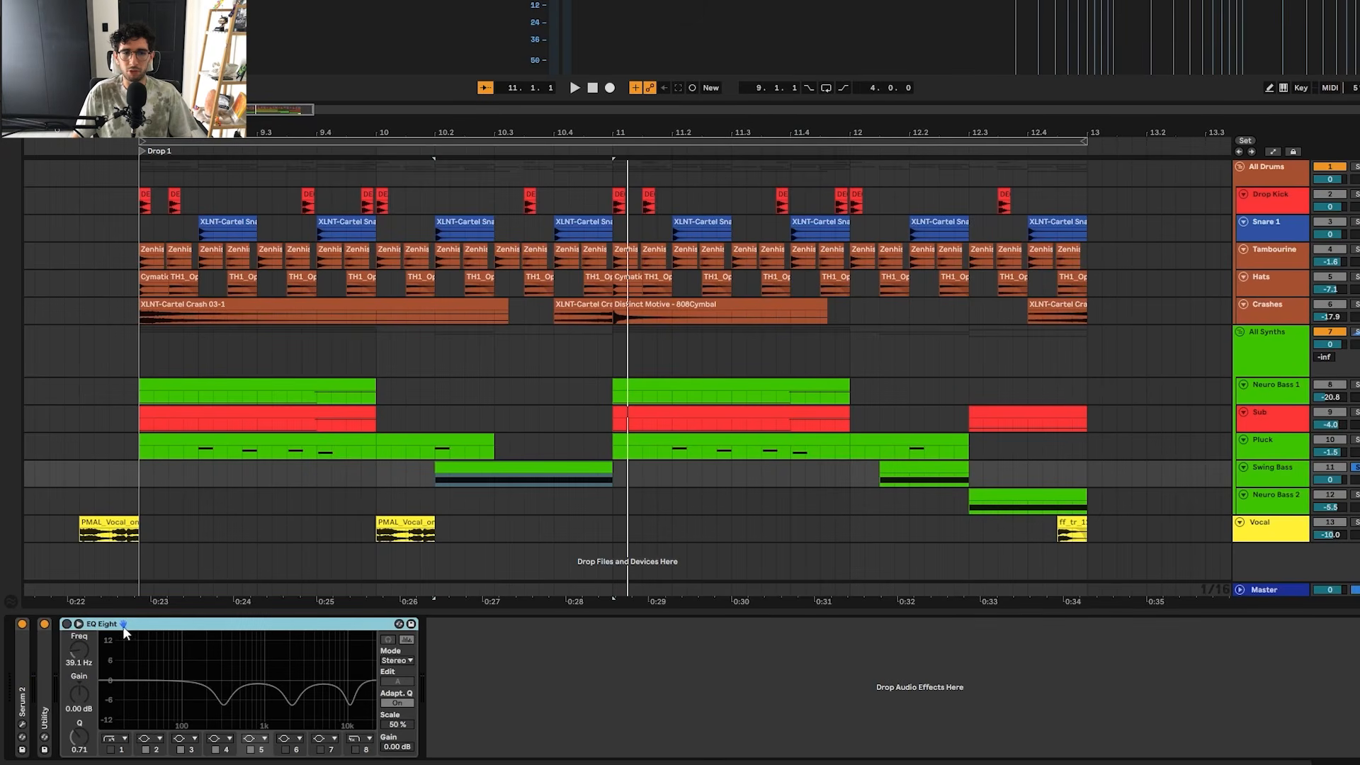
{"action": "left_click", "coordinate": [68, 623]}
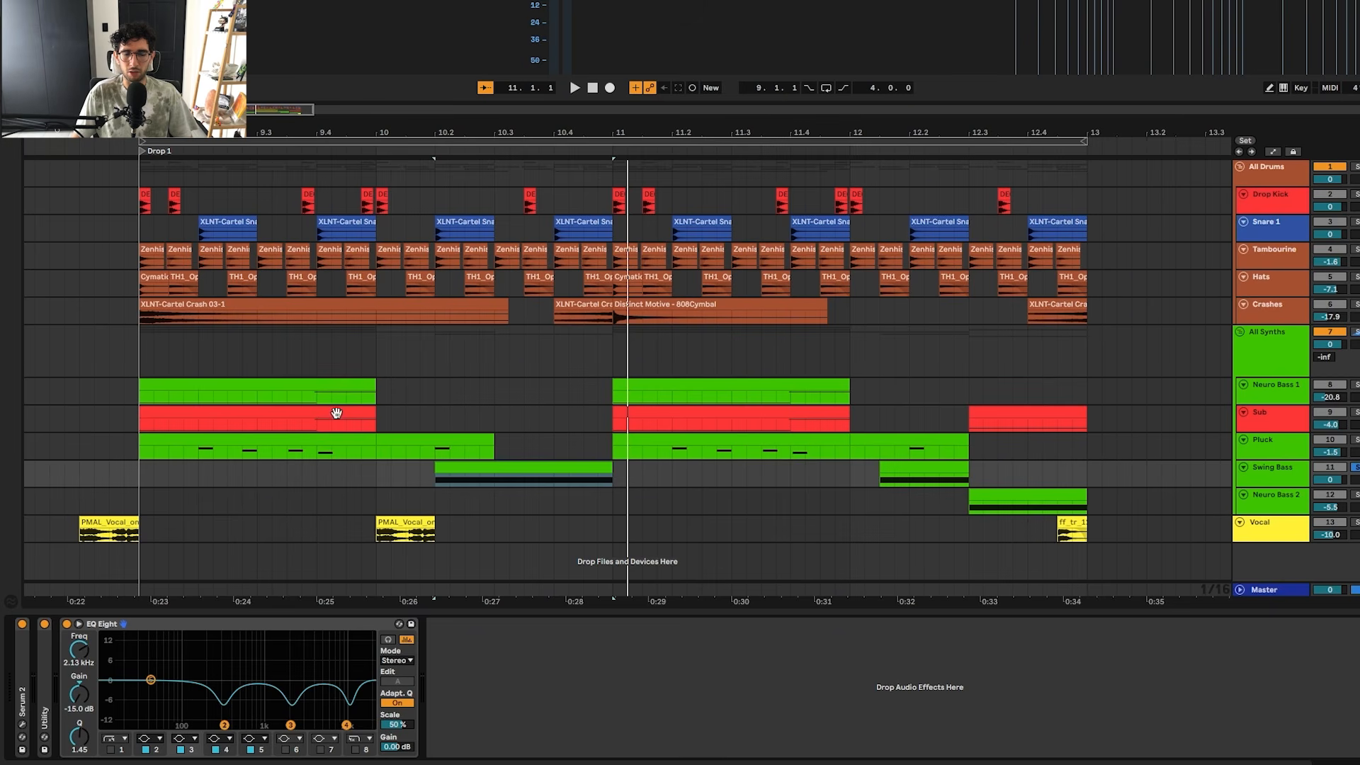
{"action": "left_click", "coordinate": [447, 473]}
{"action": "key", "text": "space"}
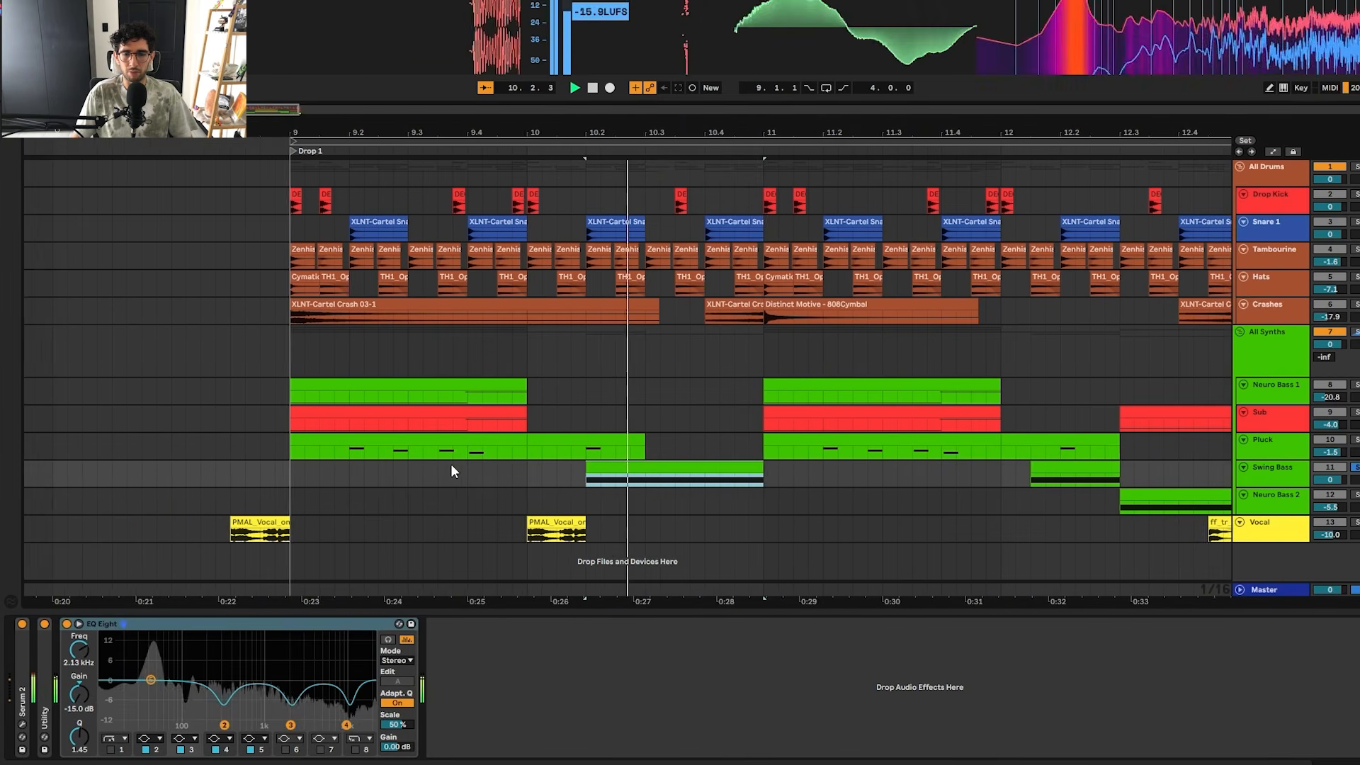
{"action": "key", "text": "space"}
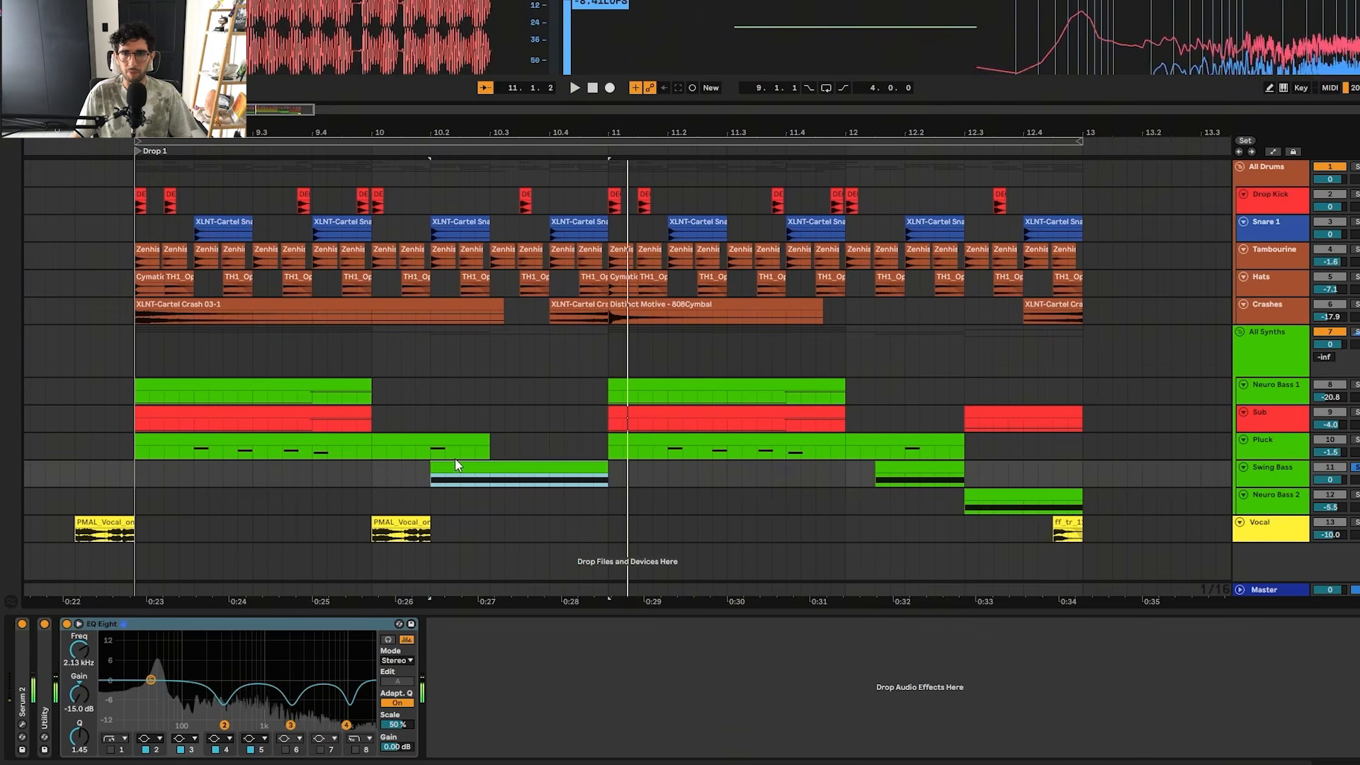
{"action": "key", "text": "minus"}
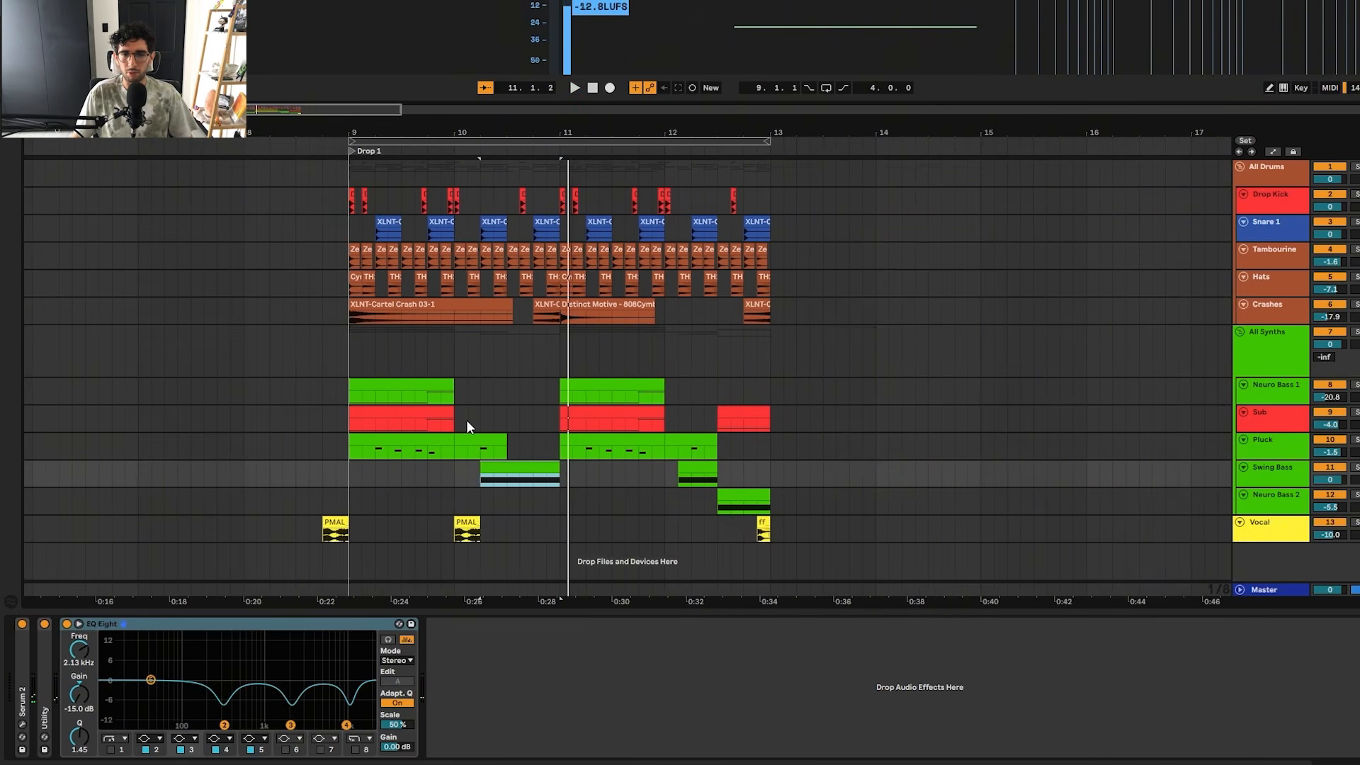
{"action": "key", "text": "space"}
{"action": "key", "text": "plus"}
{"action": "key", "text": "plus"}
{"action": "key", "text": "plus"}
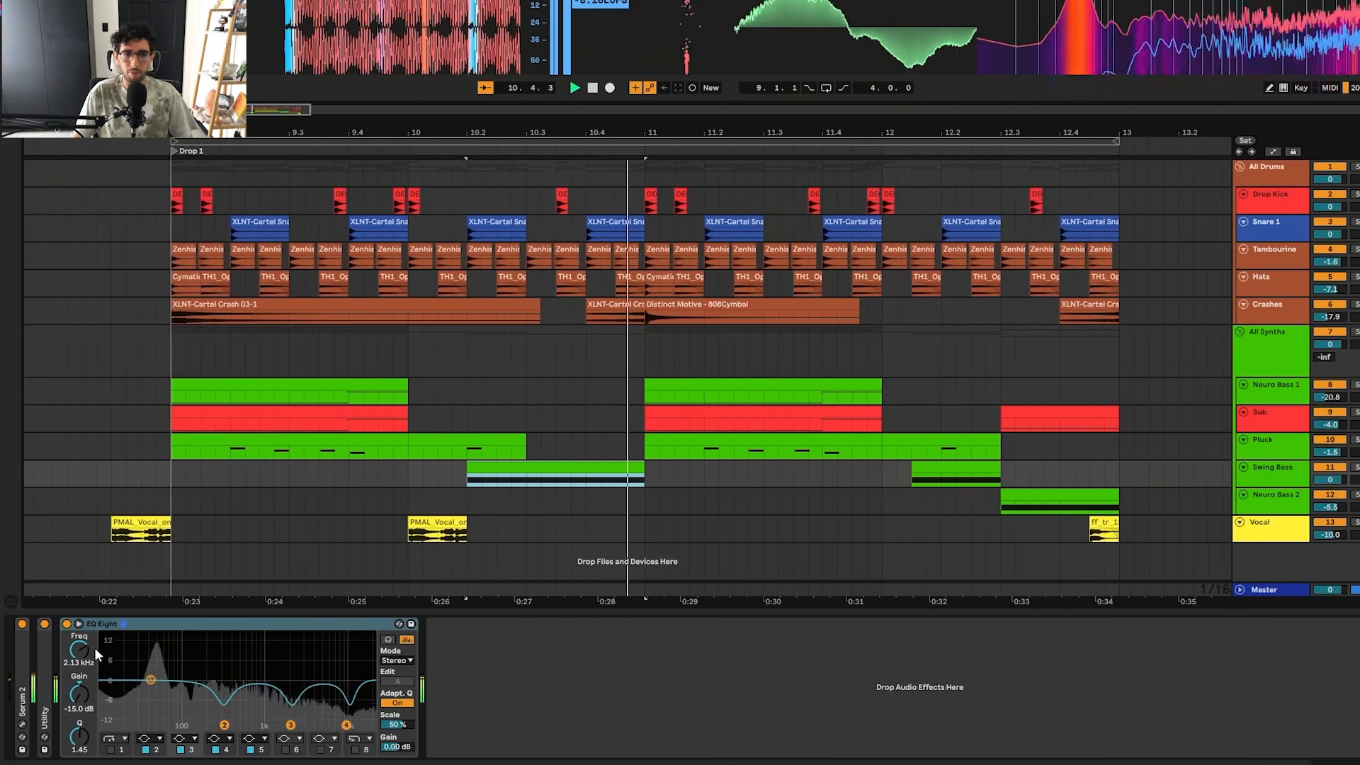
{"action": "key", "text": "space"}
- Set Bus 1's output to Main in the Swing Bass patch and play the first Swing Bass clip
{"action": "left_click", "coordinate": [23, 725]}
{"action": "left_click", "coordinate": [1004, 197]}
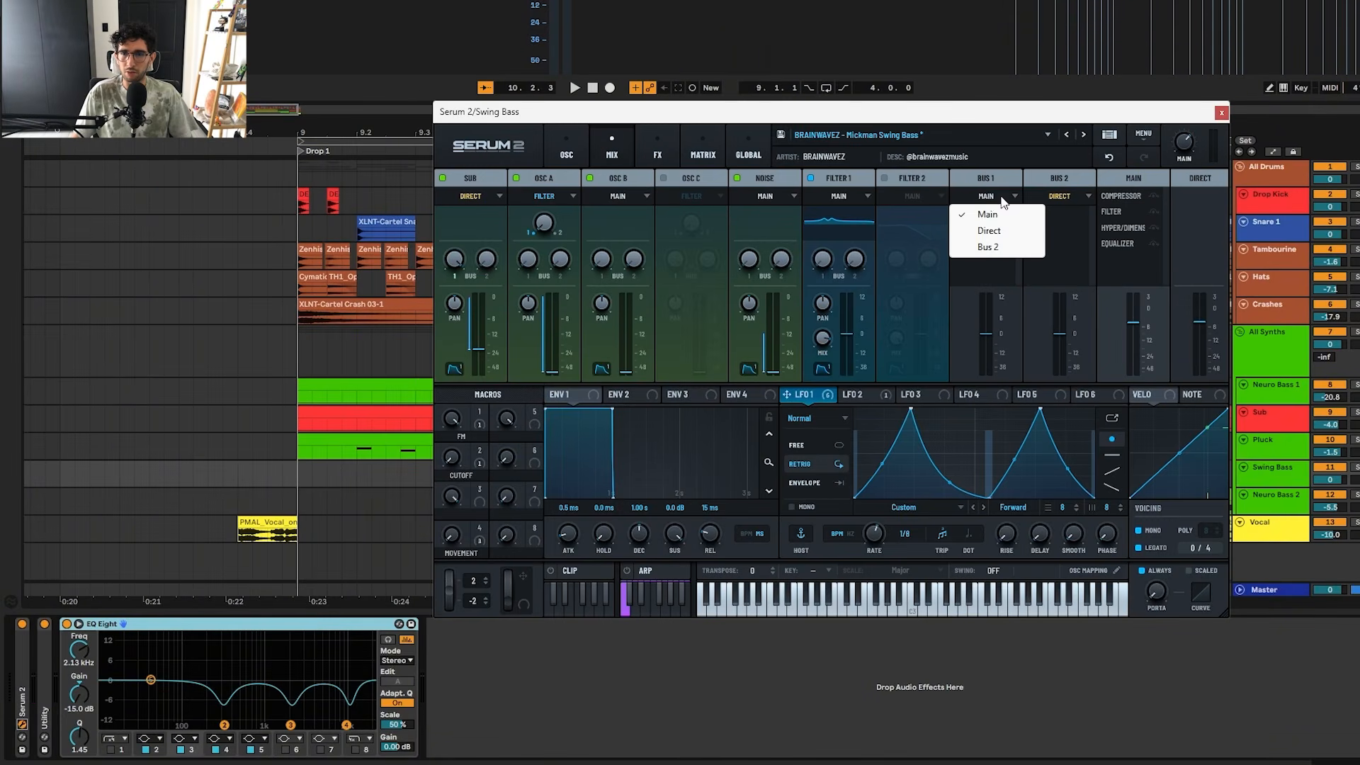
{"action": "left_click", "coordinate": [990, 232]}
{"action": "left_click", "coordinate": [997, 198]}
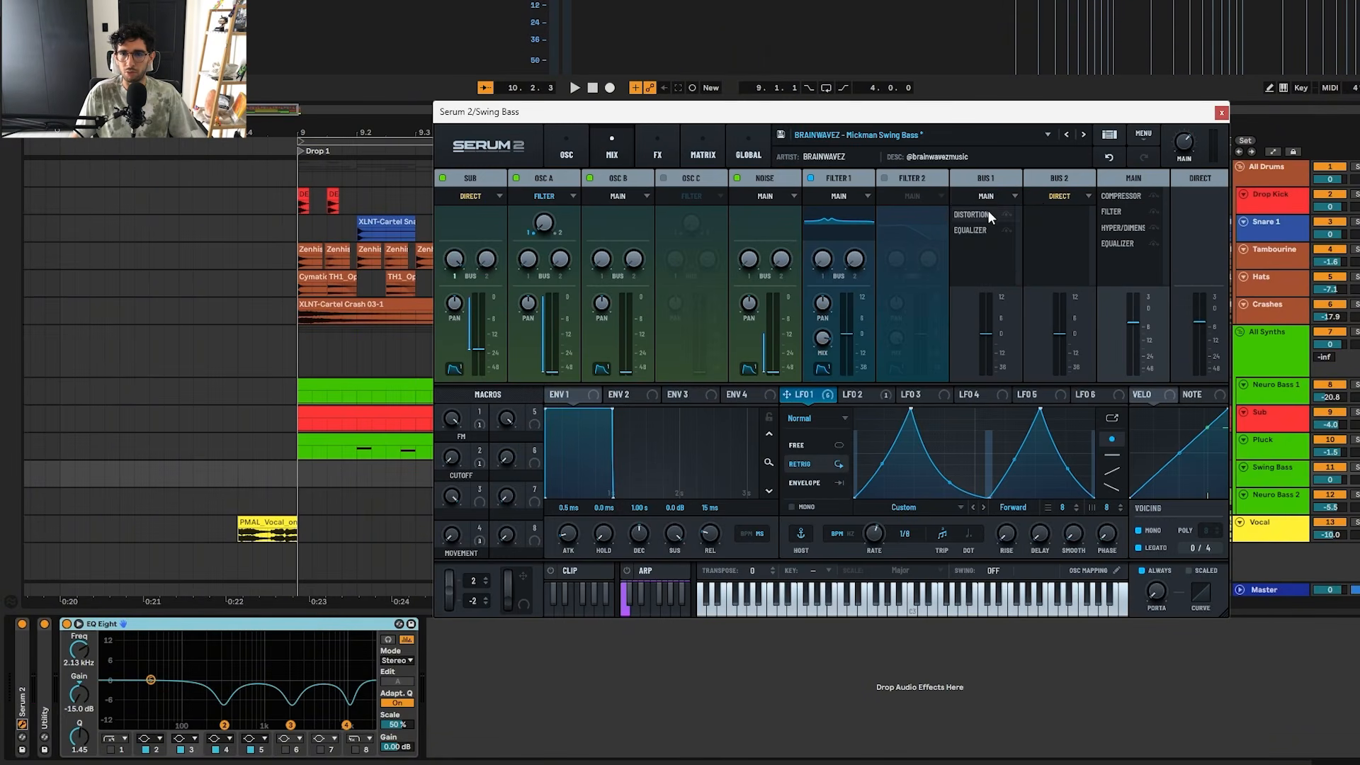
{"action": "left_click", "coordinate": [1224, 113]}
{"action": "left_click", "coordinate": [644, 468]}
{"action": "key", "text": "space"}
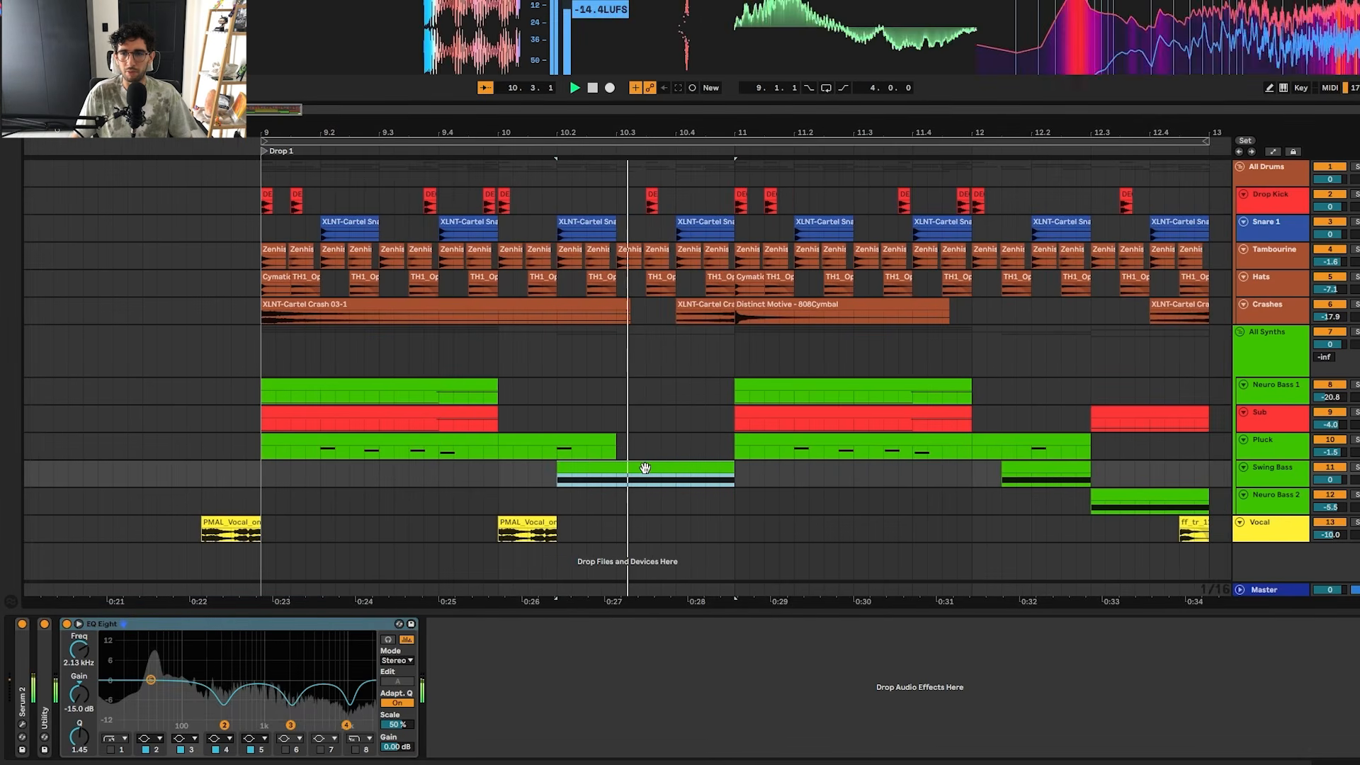
{"action": "key", "text": "space"}
- Select the Neuro Bass 2 clip at bar 12.3 and play it
{"action": "left_click", "coordinate": [538, 494]}
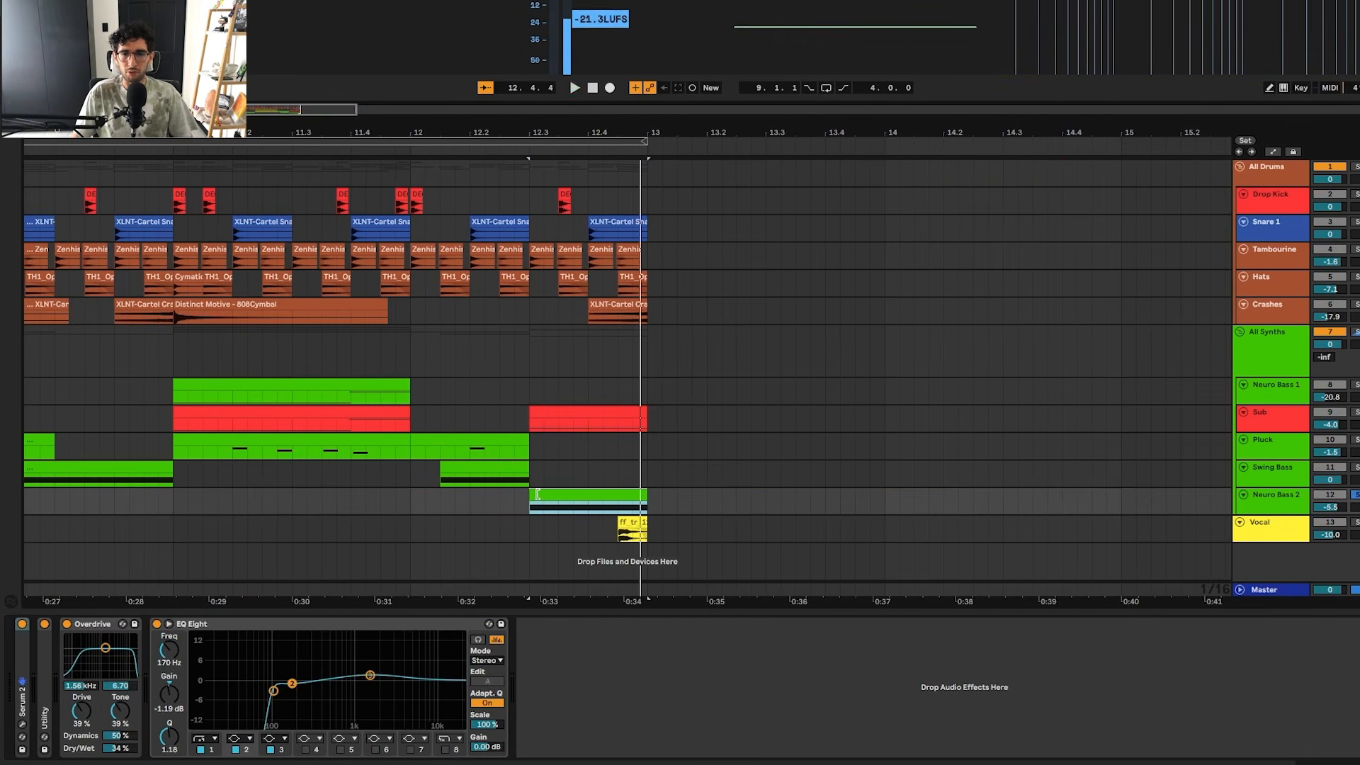
{"action": "key", "text": "space"}
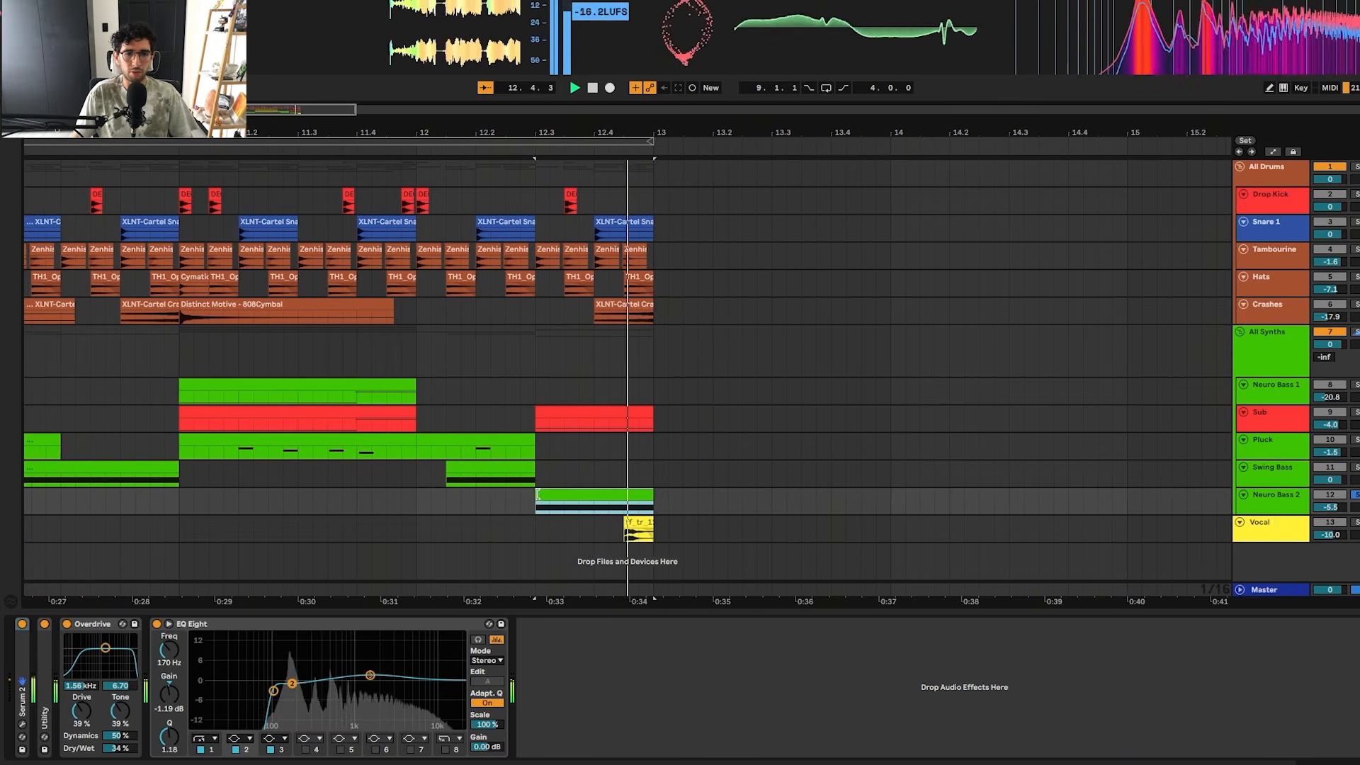
{"action": "key", "text": "space"}
- Select the Sub clip that runs alongside the Neuro Bass 2 clip at bar 12.3
{"action": "left_click", "coordinate": [552, 395]}
{"action": "left_click", "coordinate": [545, 412]}
{"action": "left_click", "coordinate": [521, 491]}
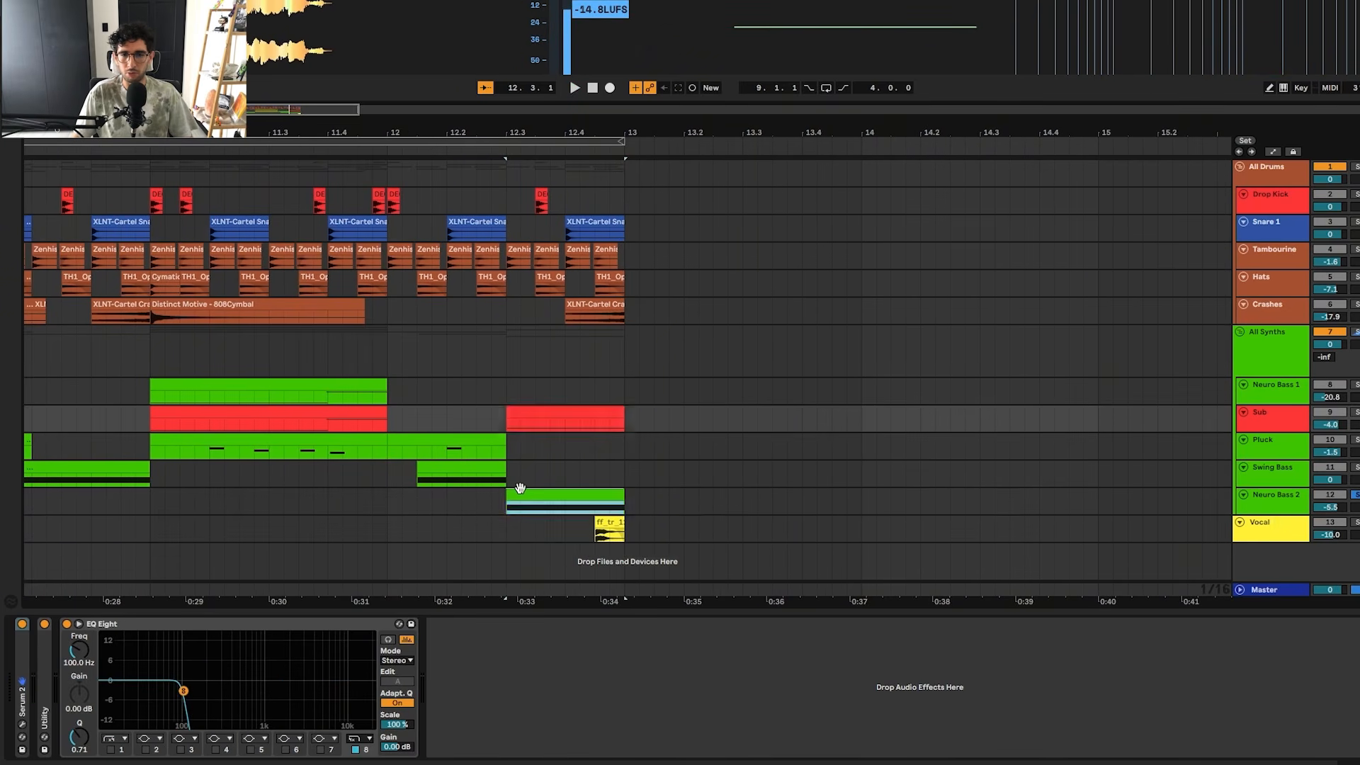
{"action": "left_click", "coordinate": [532, 412]}
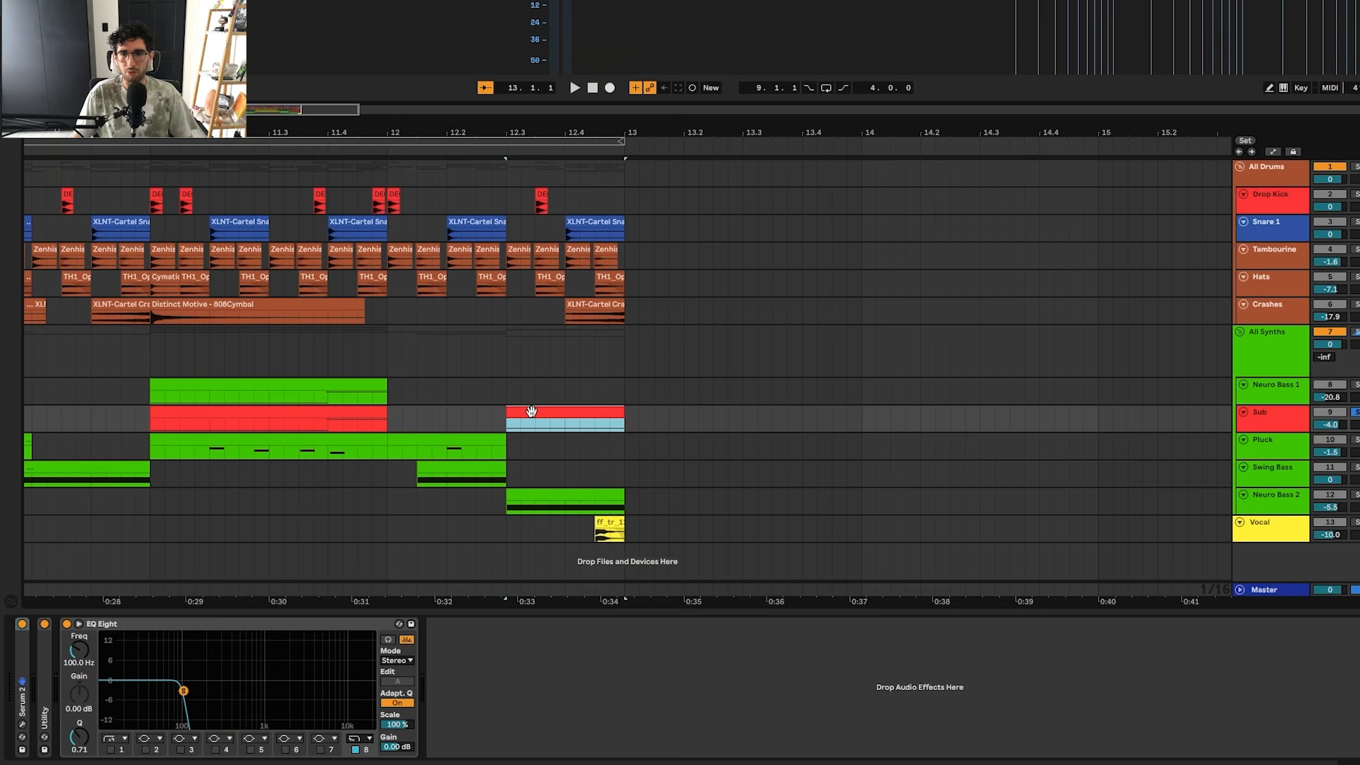
- Play the Sub clip at bar 12.3 and select the Neuro Bass 2 clip below it
{"action": "key", "text": "space"}
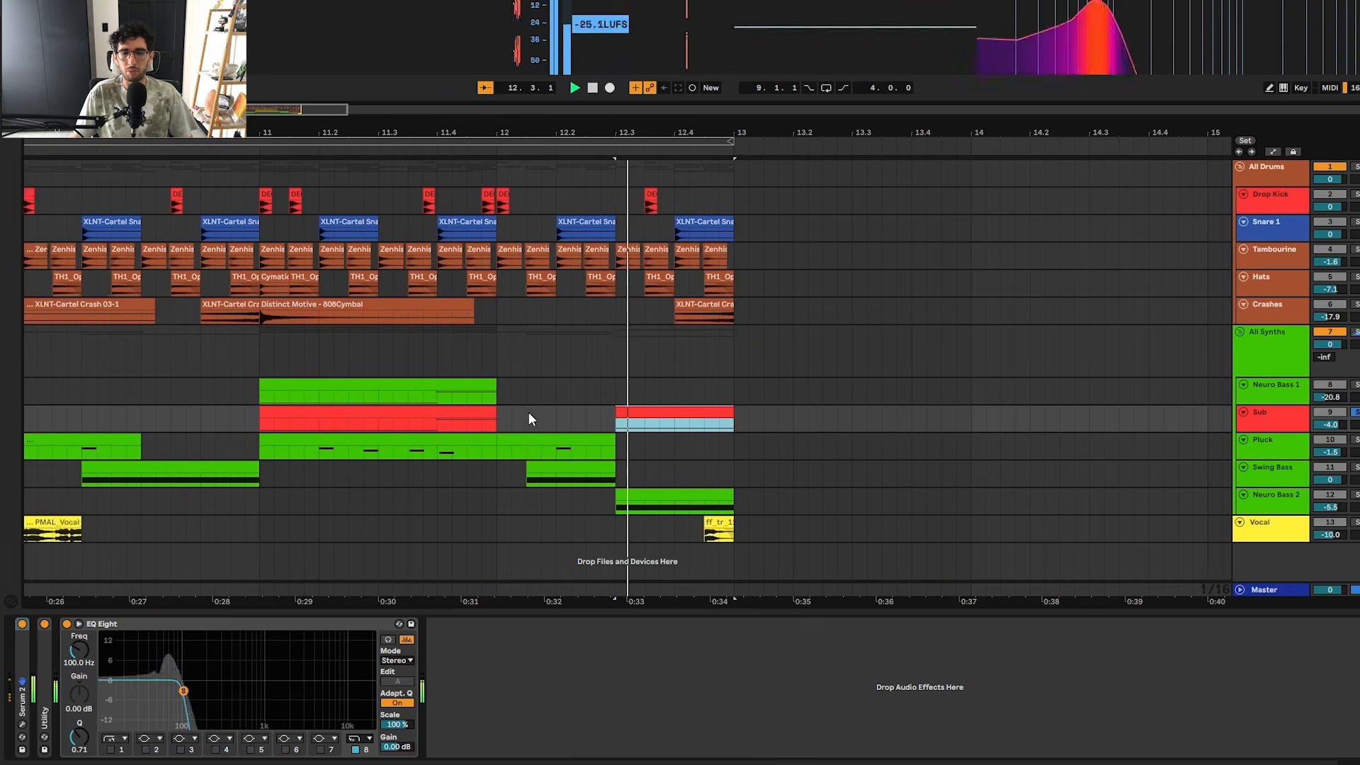
{"action": "left_click", "coordinate": [557, 499]}
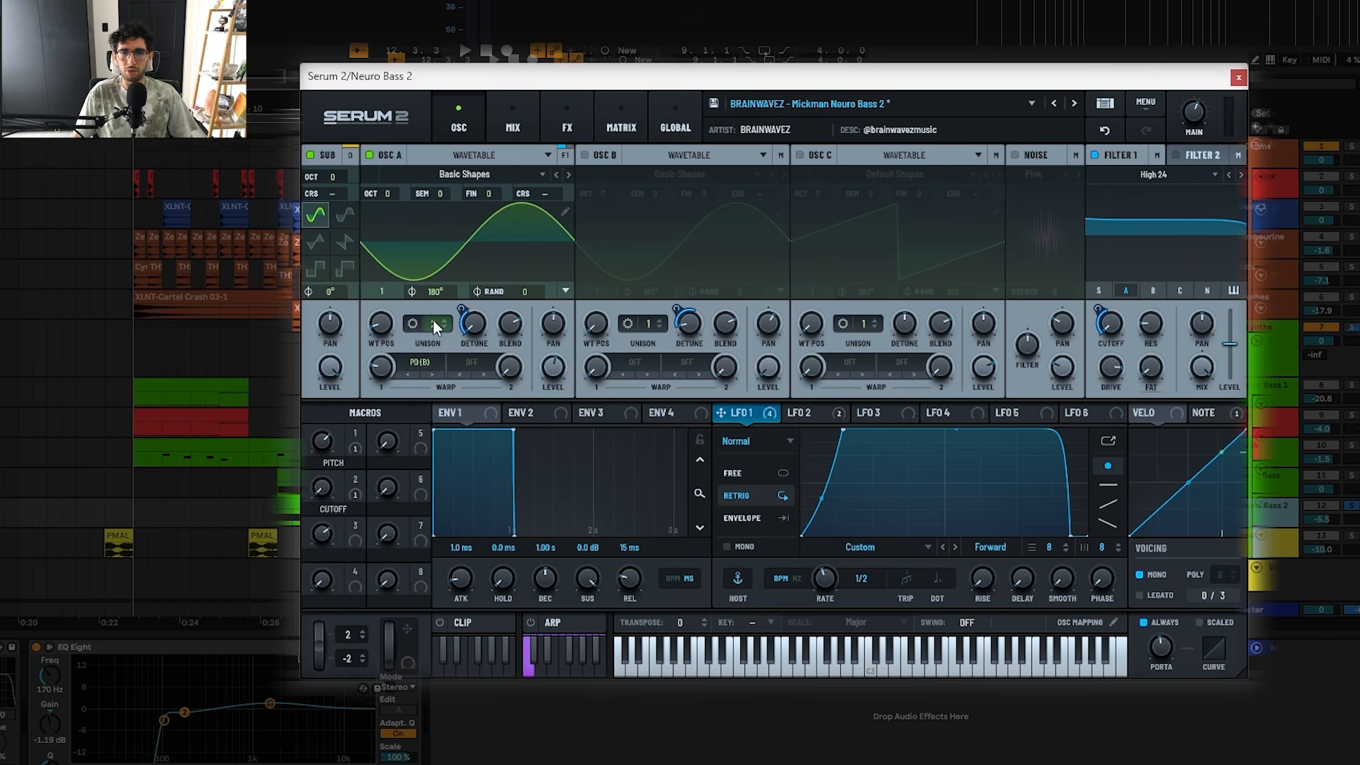
- Examine the Note, LFO 2 and LFO 1 modulation sources and Osc A's detune modulation in the Neuro Bass 2 patch
{"action": "left_click", "coordinate": [1209, 418]}
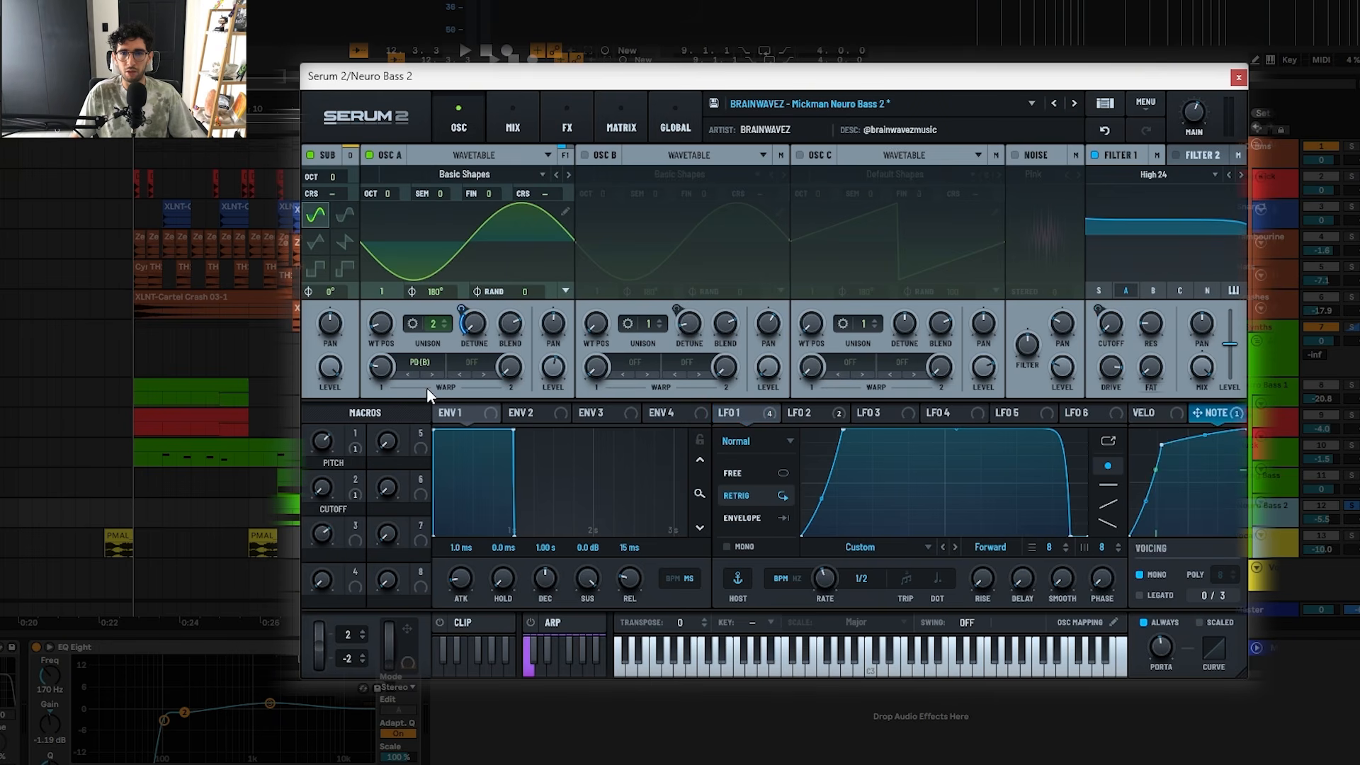
{"action": "left_click", "coordinate": [802, 418]}
{"action": "left_click", "coordinate": [748, 416]}
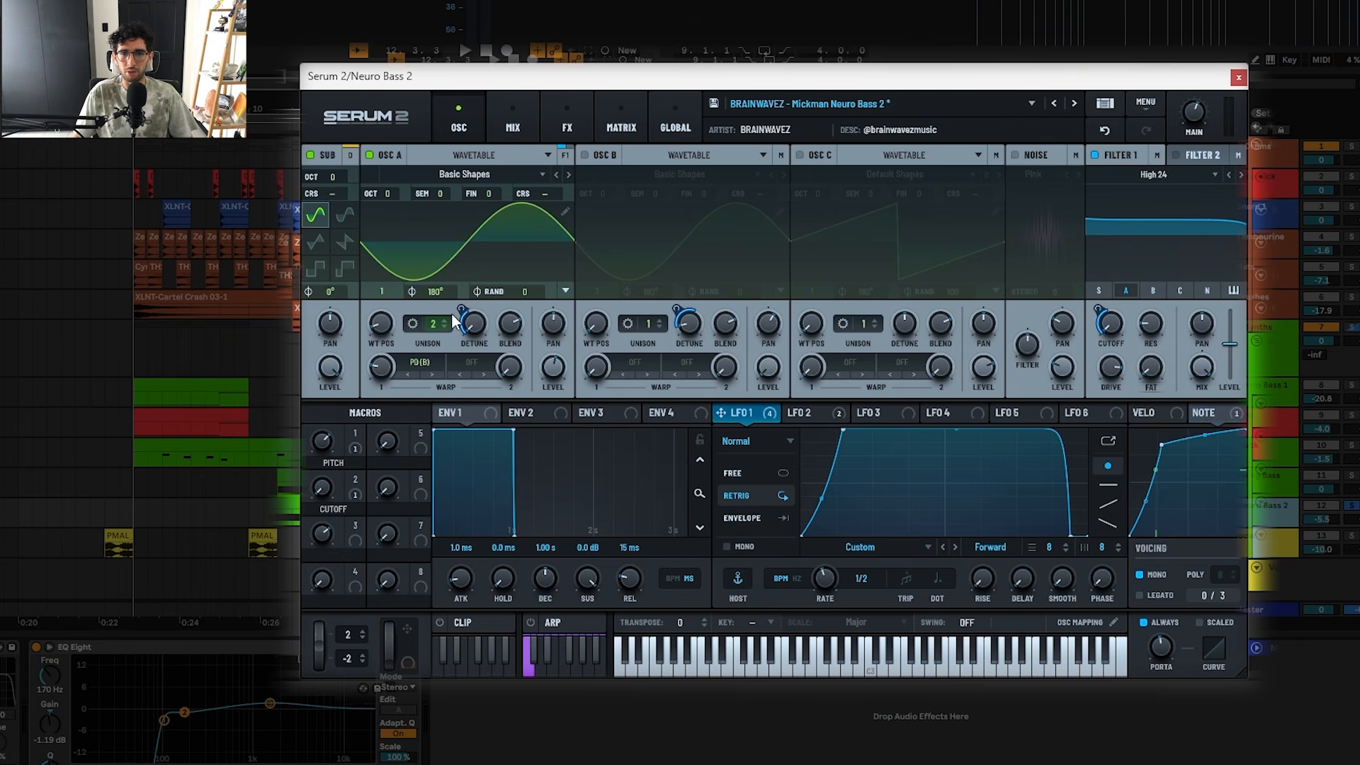
{"action": "mouse_move", "coordinate": [462, 316]}
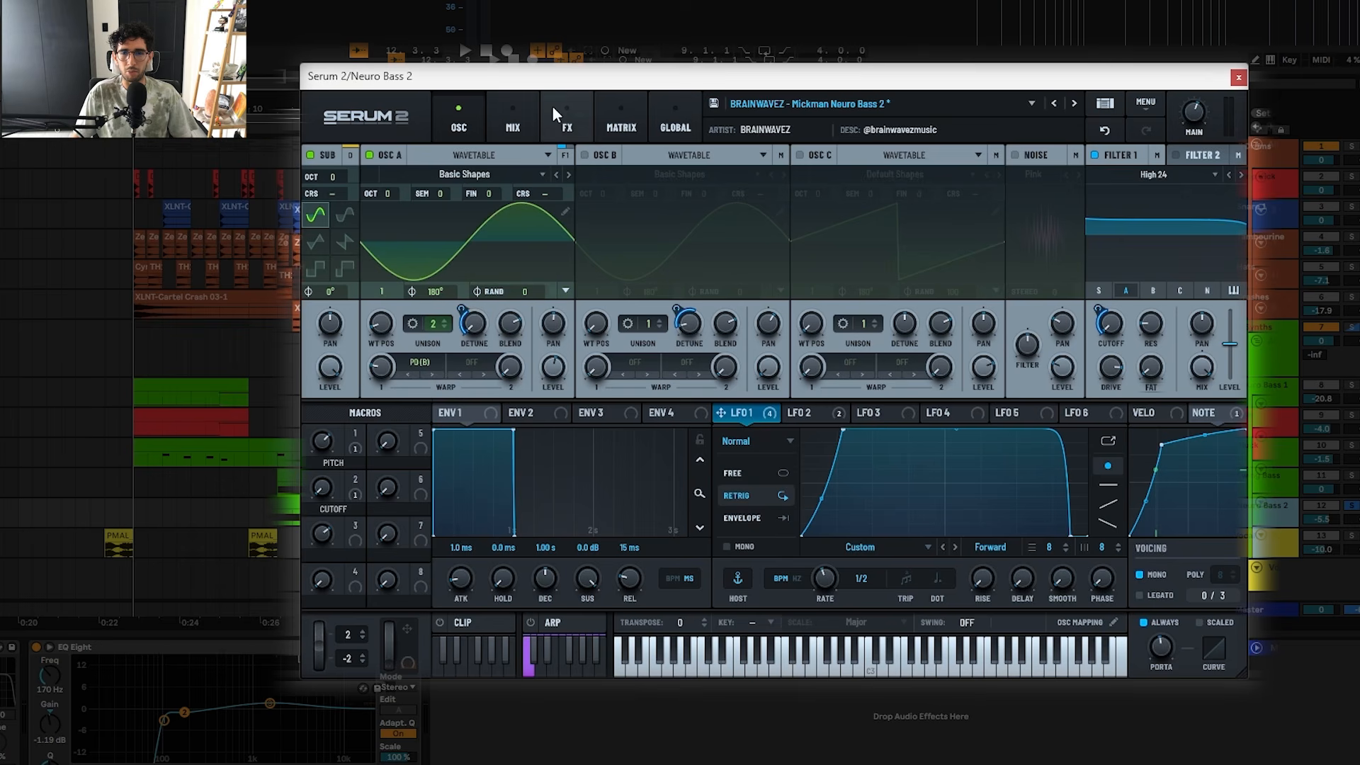
- Turn on Osc B in the Neuro Bass 2 patch, play the bass and check LFO 1's modulation of the filter cutoff
{"action": "left_click", "coordinate": [600, 158]}
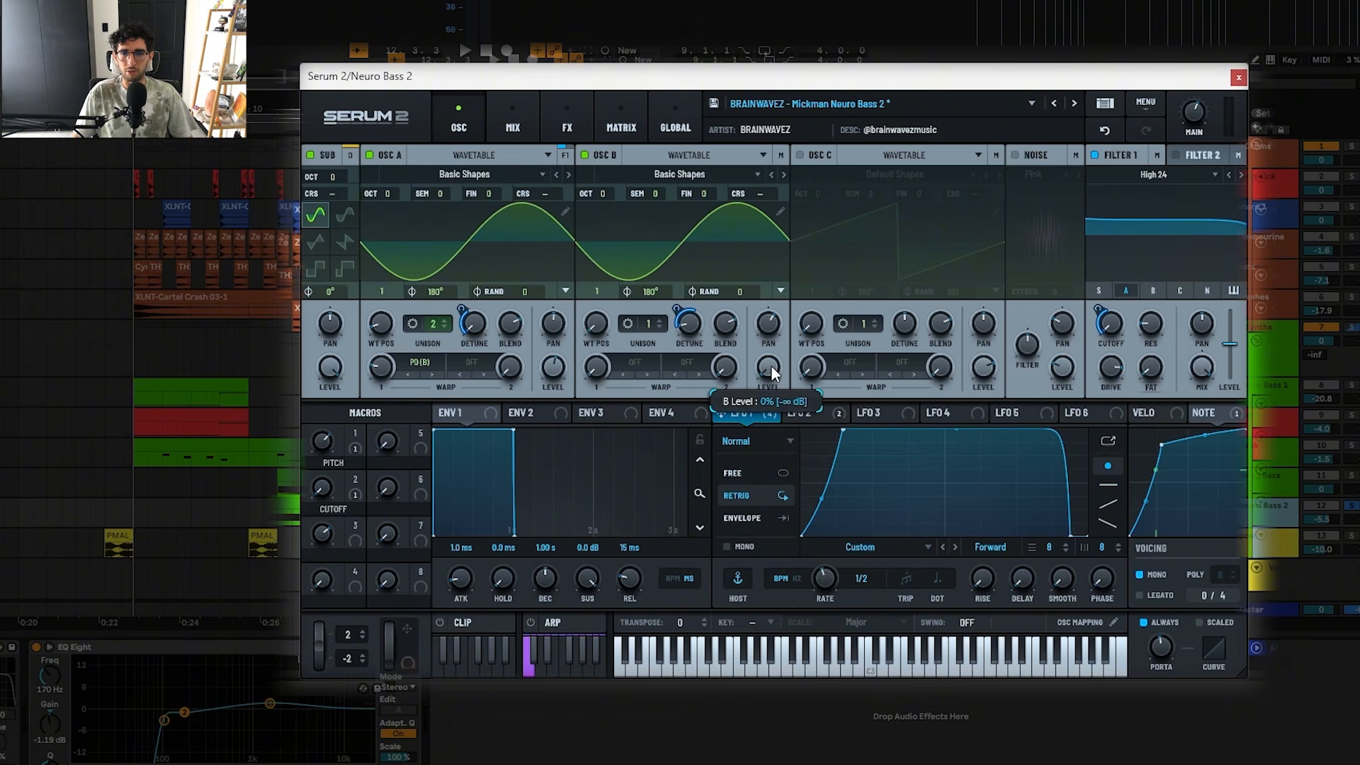
{"action": "key", "text": "space"}
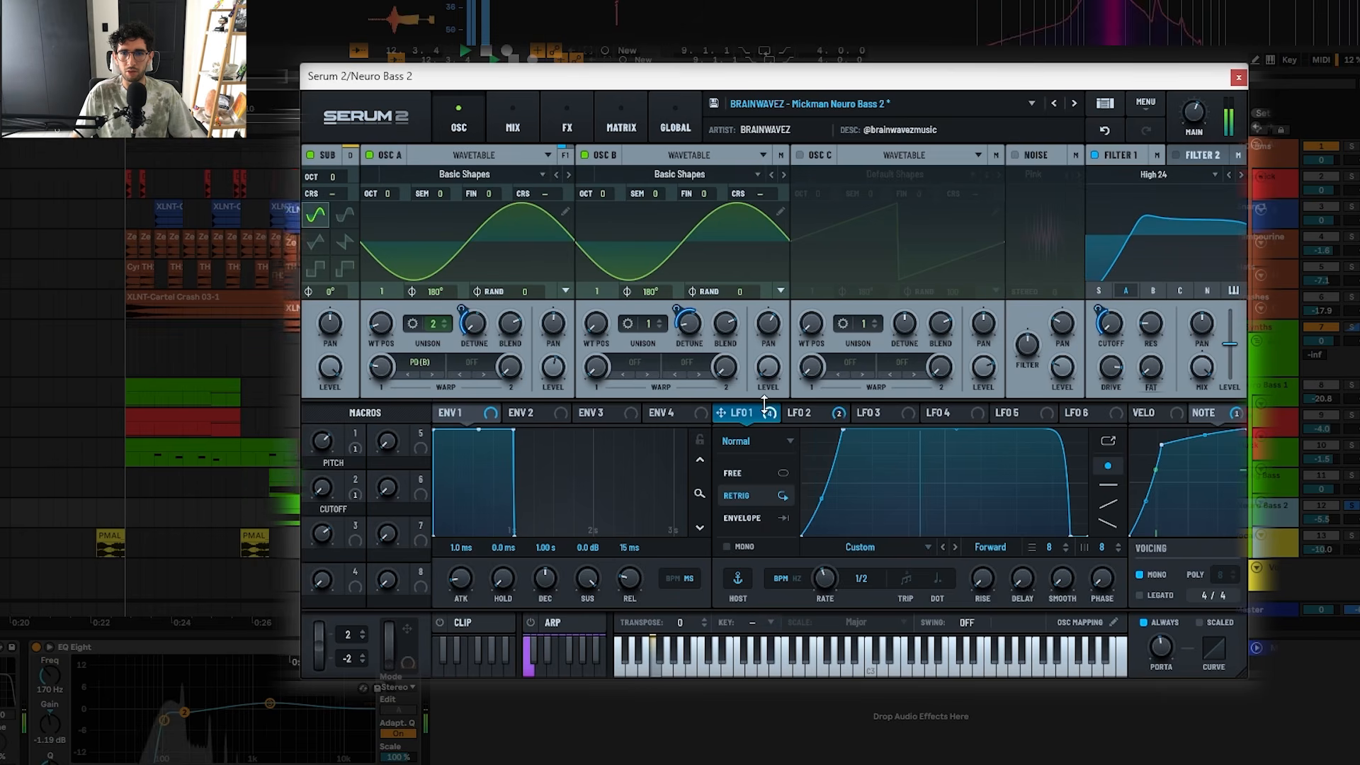
{"action": "key", "text": "space"}
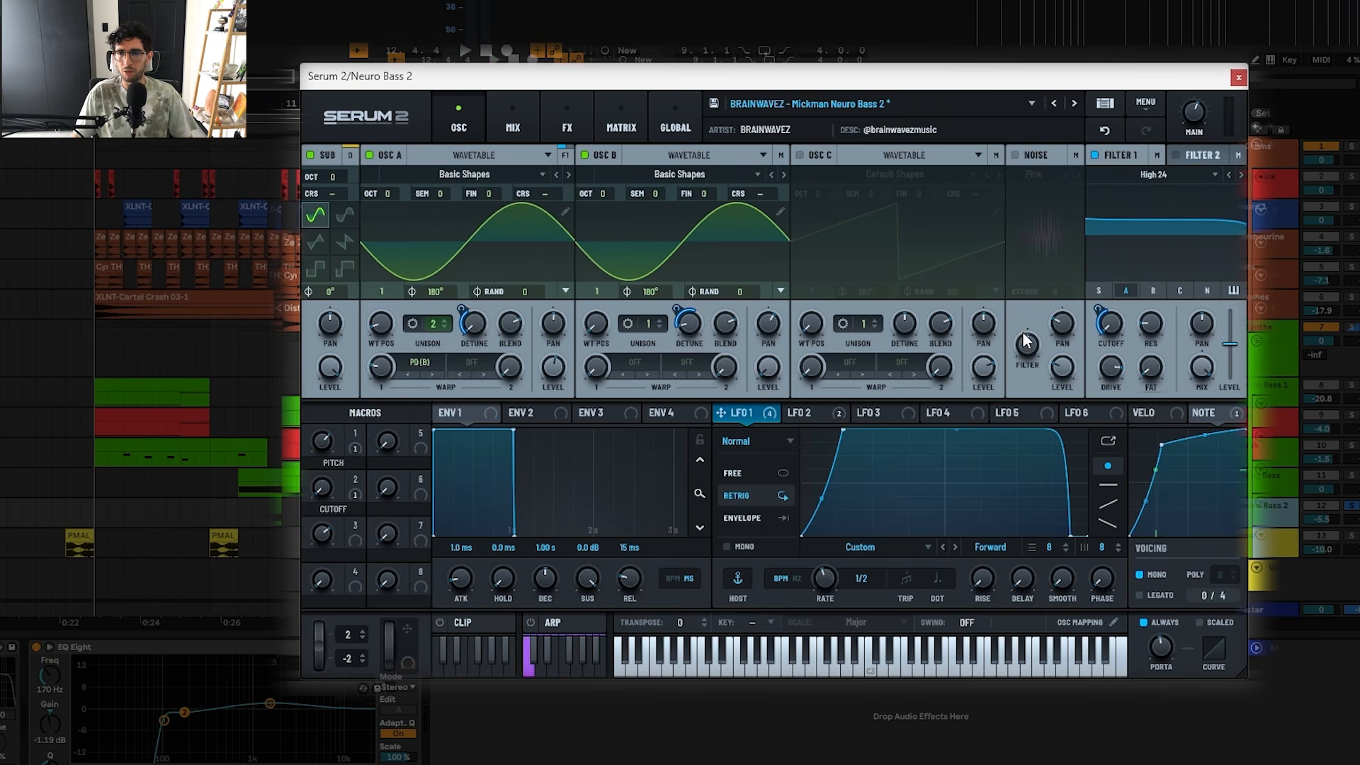
{"action": "mouse_move", "coordinate": [1099, 307]}
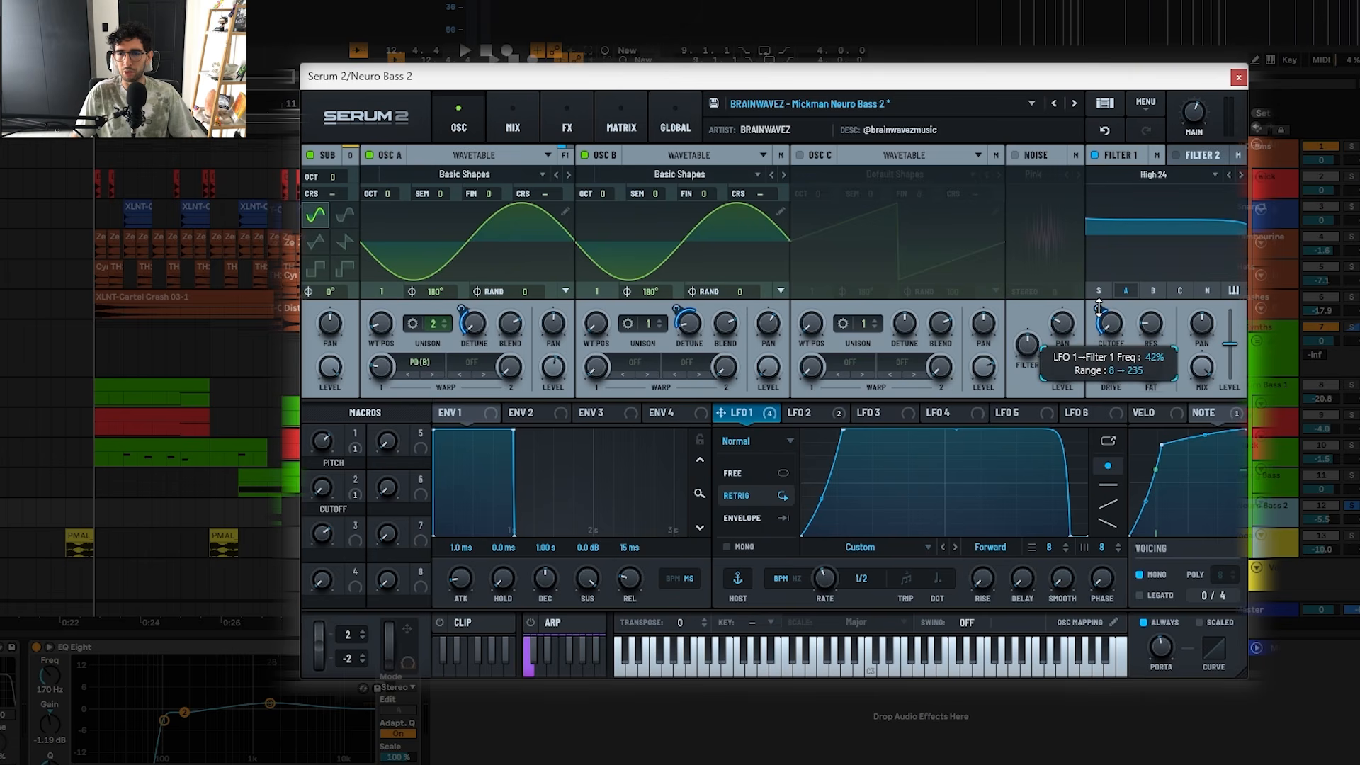
{"action": "key", "text": "space"}
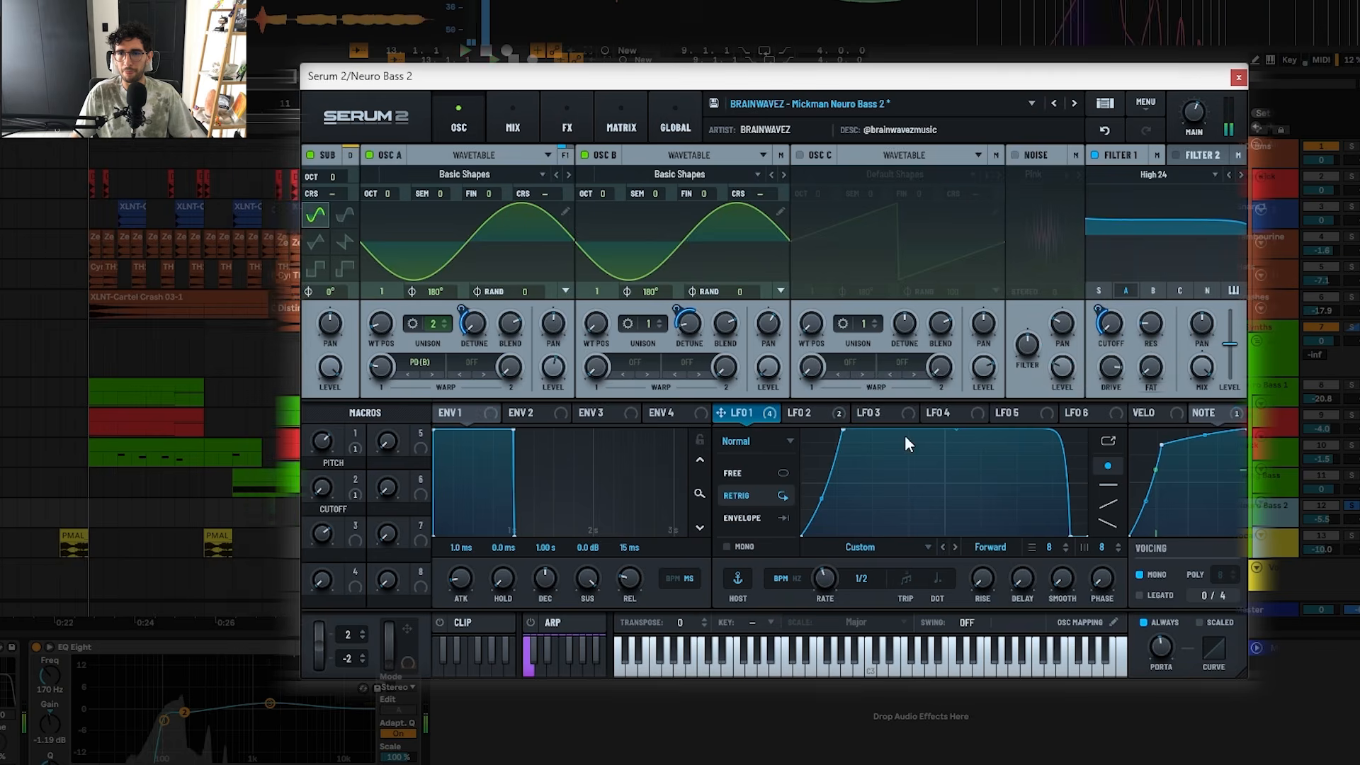
- Turn on Hyper/Dimension and the multiband Compressor in the patch's main effects, playing the bass after each
{"action": "left_click", "coordinate": [567, 124]}
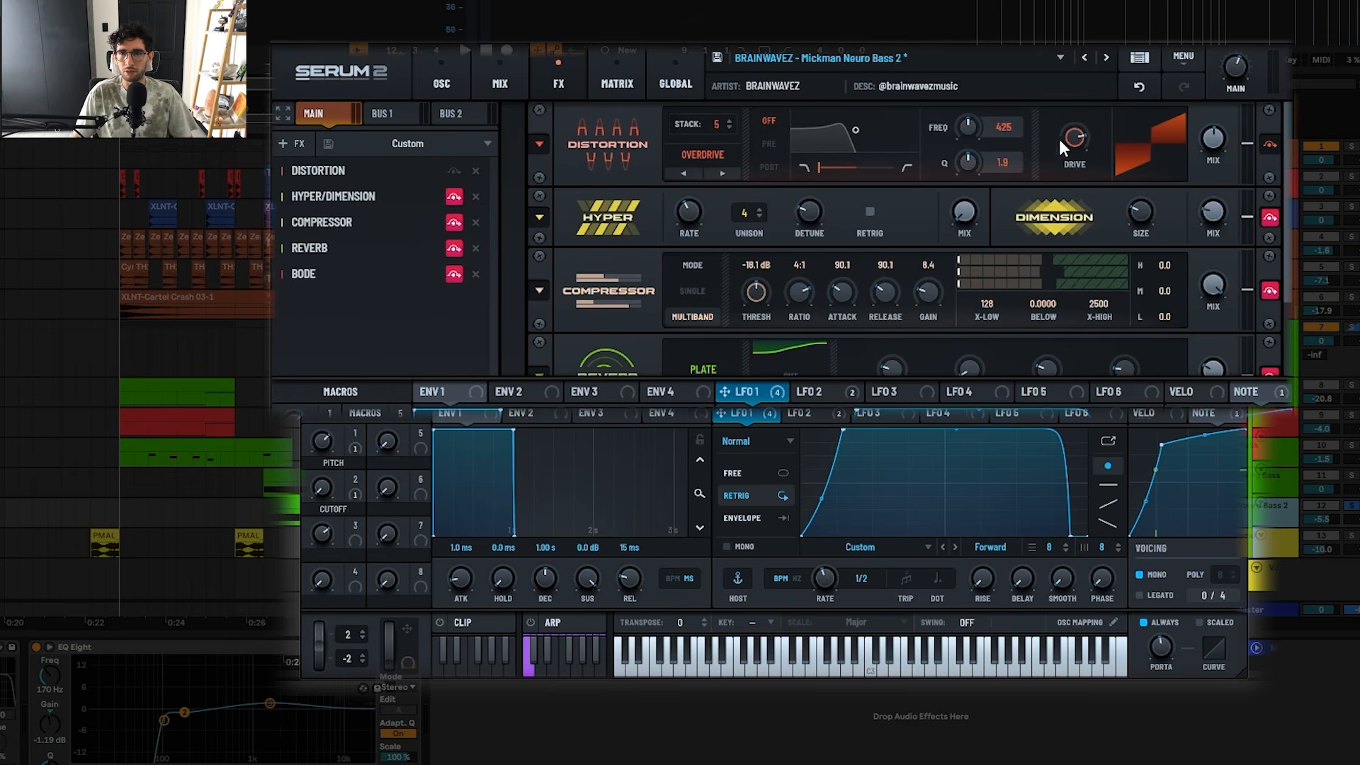
{"action": "left_click", "coordinate": [1271, 217]}
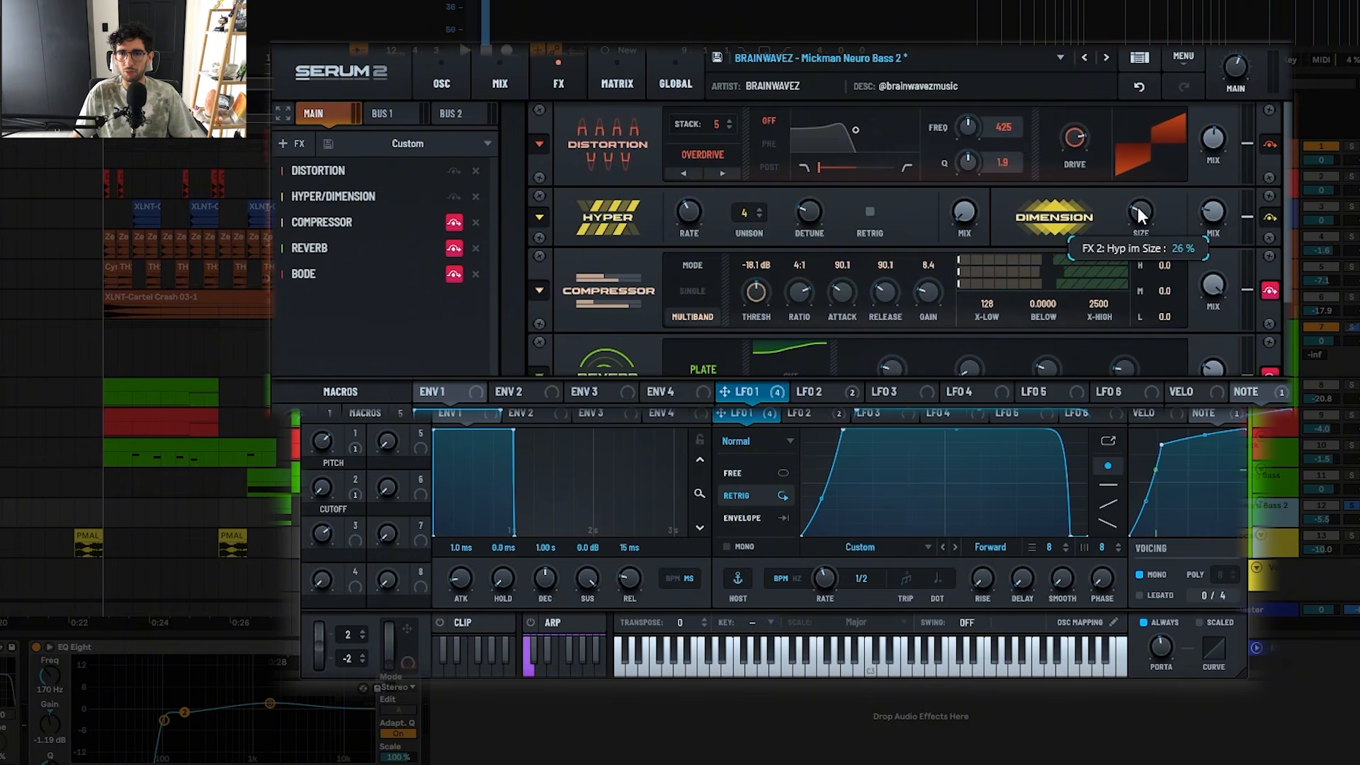
{"action": "key", "text": "space"}
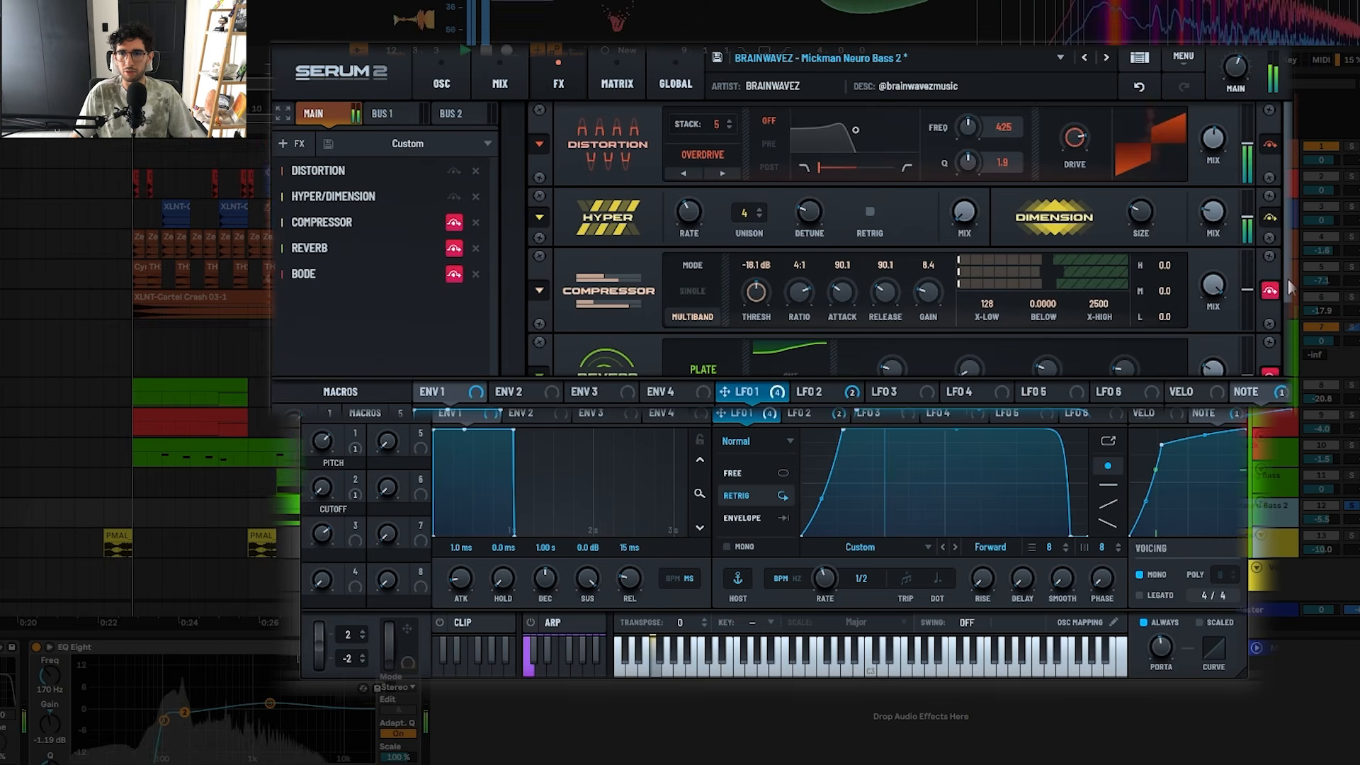
{"action": "left_click_drag", "start_coordinate": [1288, 279], "coordinate": [1288, 295]}
{"action": "left_click", "coordinate": [1271, 266]}
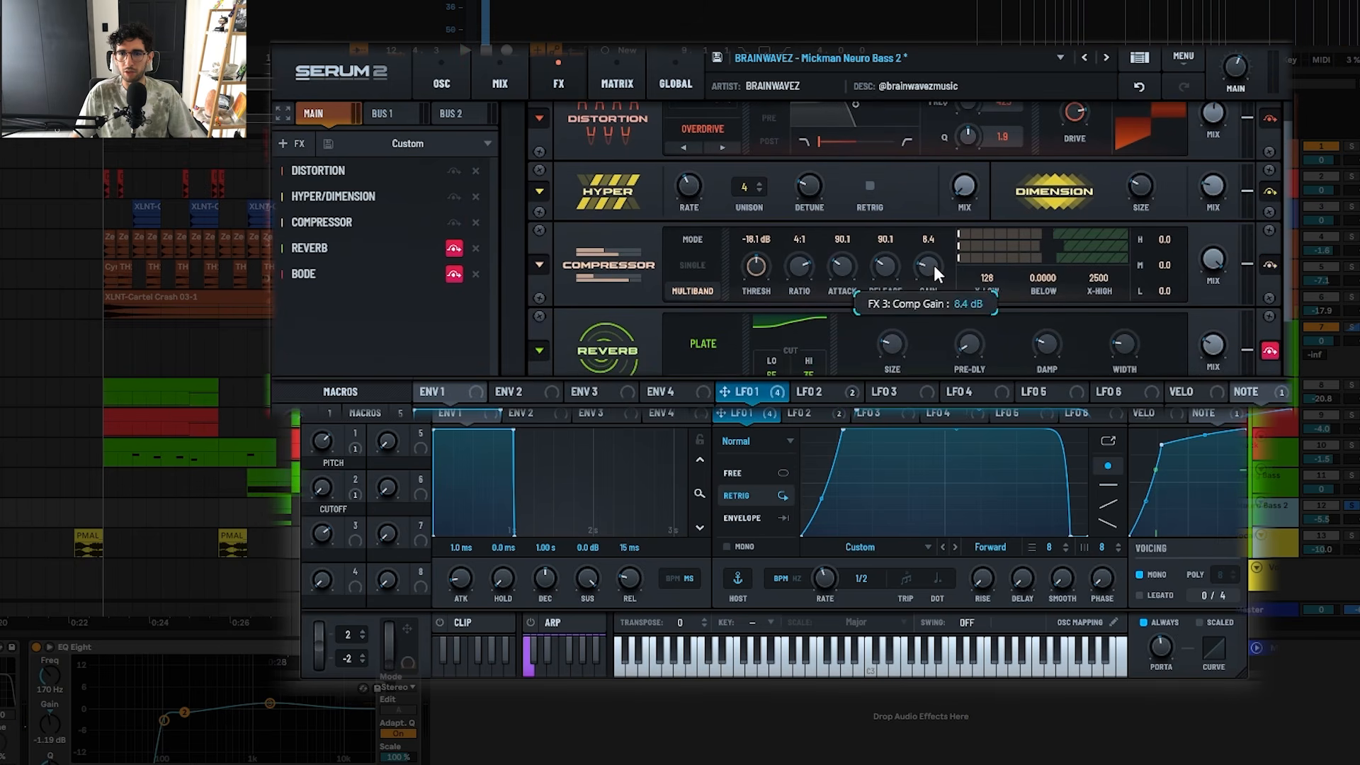
{"action": "key", "text": "space"}
- Turn on the plate Reverb in the Neuro Bass 2 patch's main effects and play the bass
{"action": "left_click_drag", "start_coordinate": [1288, 285], "coordinate": [1286, 340]}
{"action": "left_click", "coordinate": [1270, 273]}
{"action": "key", "text": "space"}
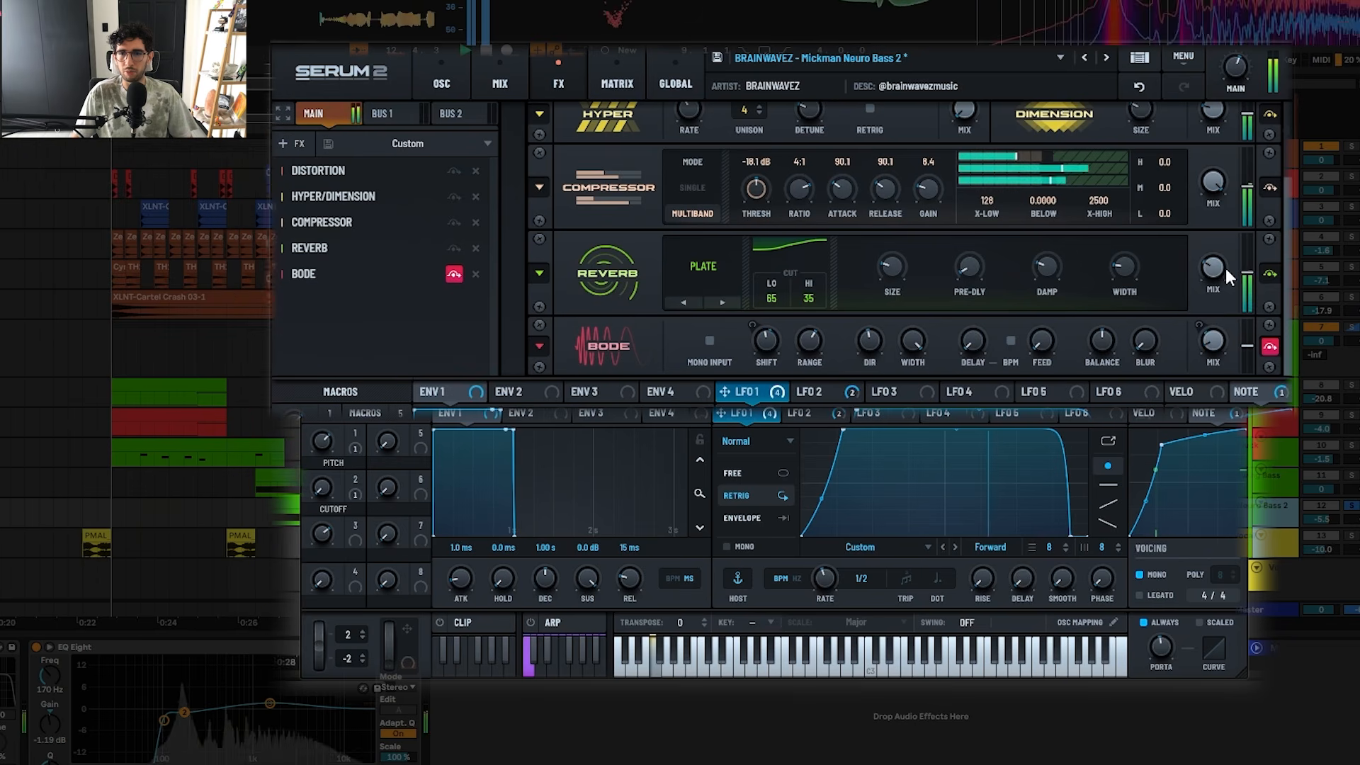
- Show LFO 2 and examine its modulation of the Bode effect's shift and mix
{"action": "left_click", "coordinate": [836, 394]}
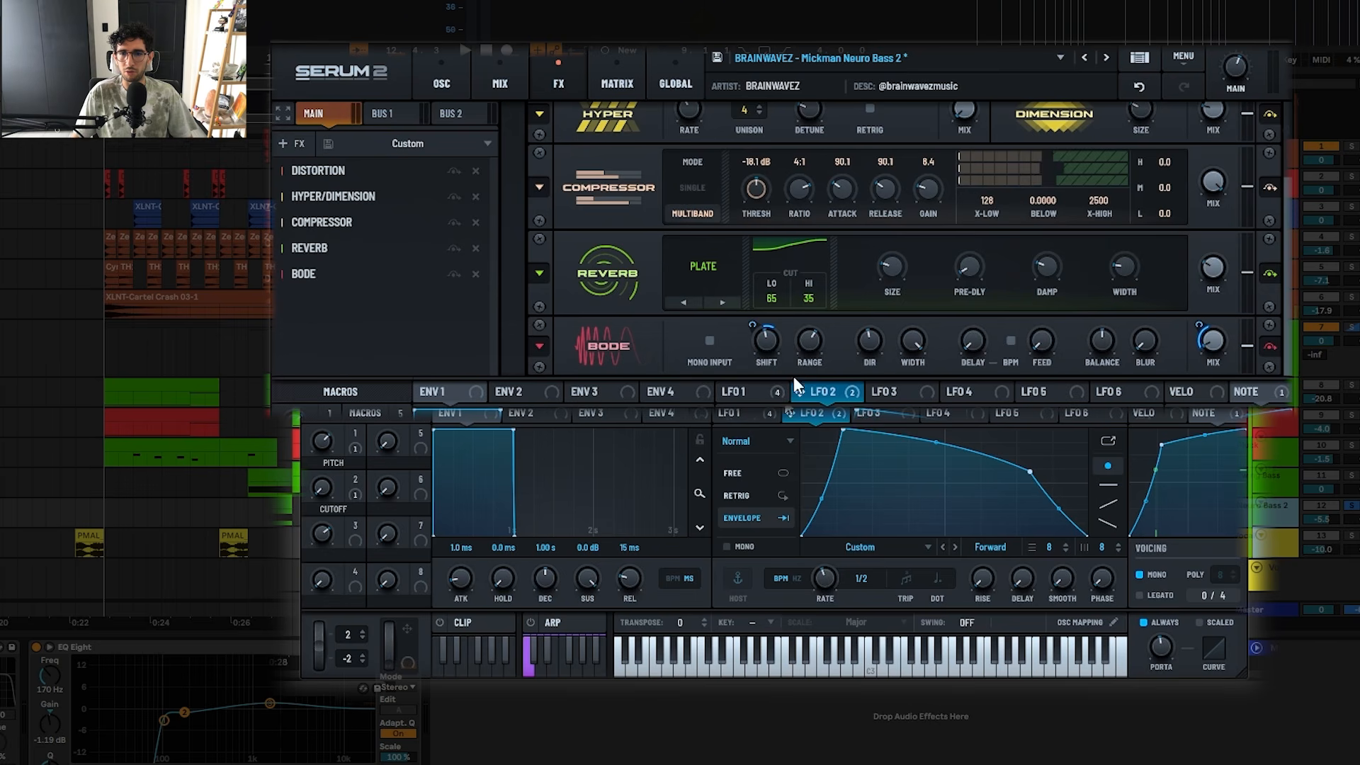
{"action": "mouse_move", "coordinate": [762, 332]}
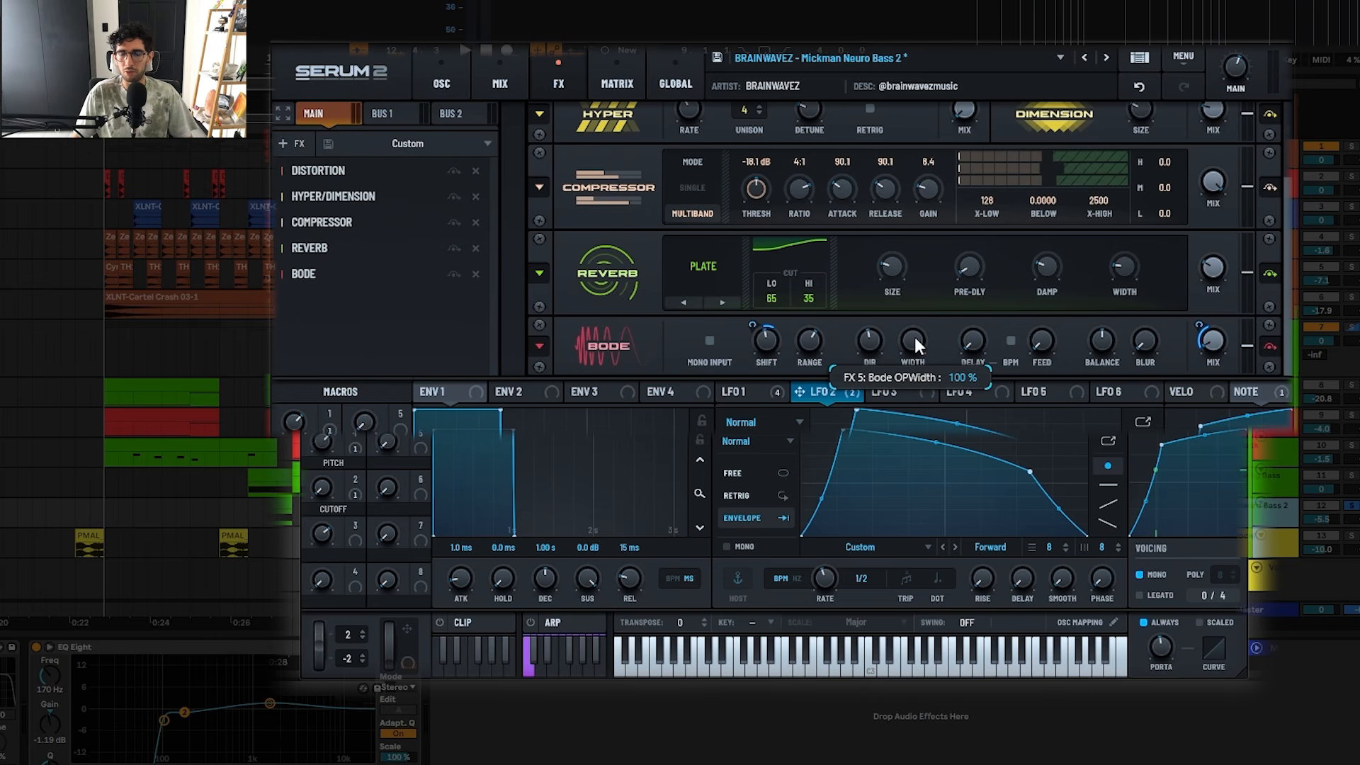
{"action": "mouse_move", "coordinate": [1203, 322]}
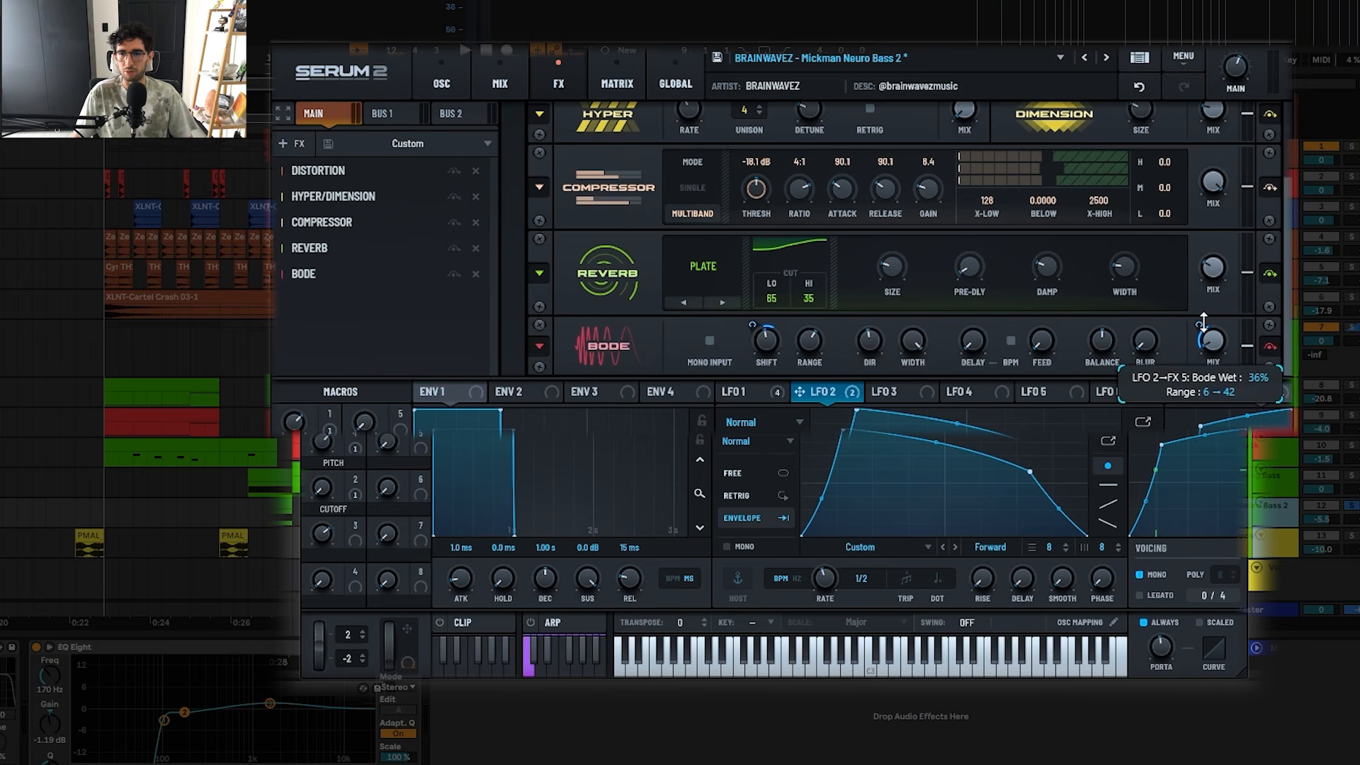
- Play the bass while switching the Bode effect's bypass to compare the sound with and without it
{"action": "key", "text": "space"}
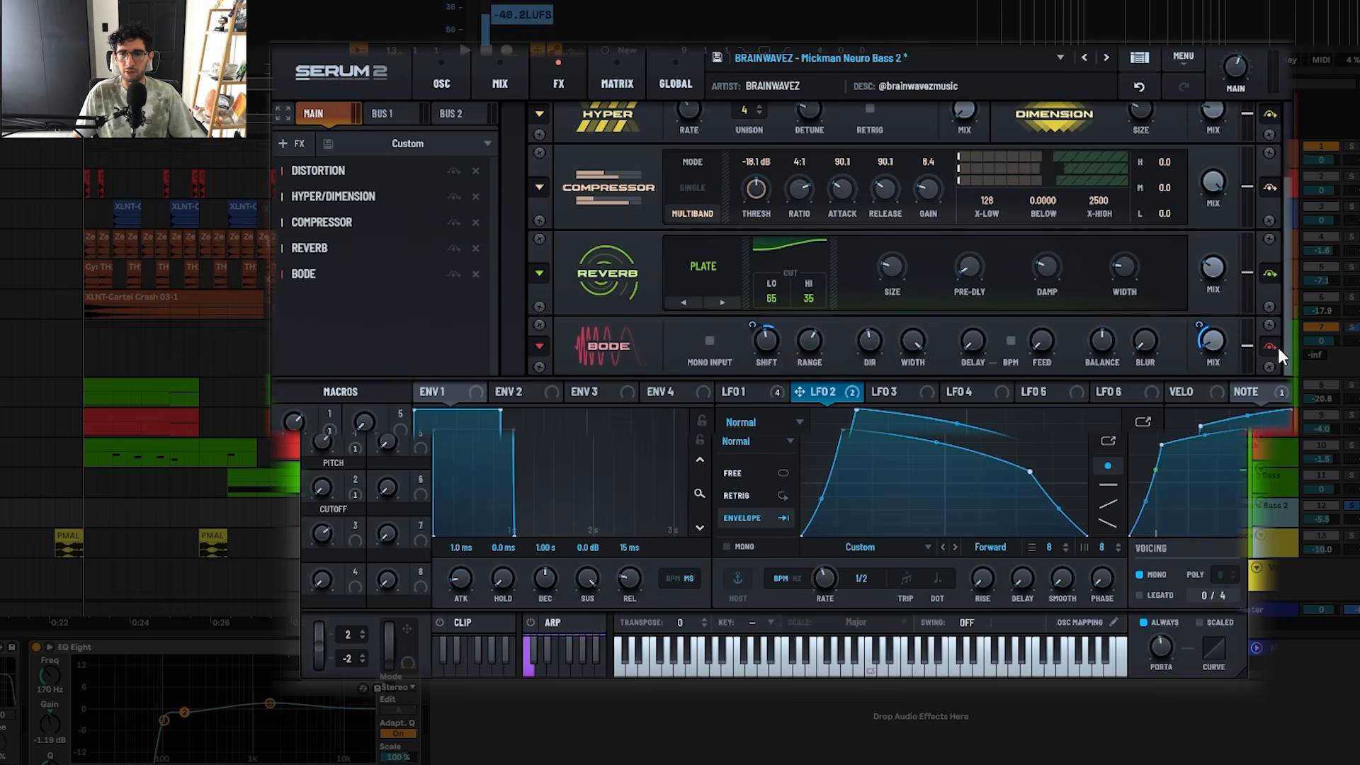
{"action": "left_click", "coordinate": [1277, 347]}
{"action": "left_click", "coordinate": [1278, 347]}
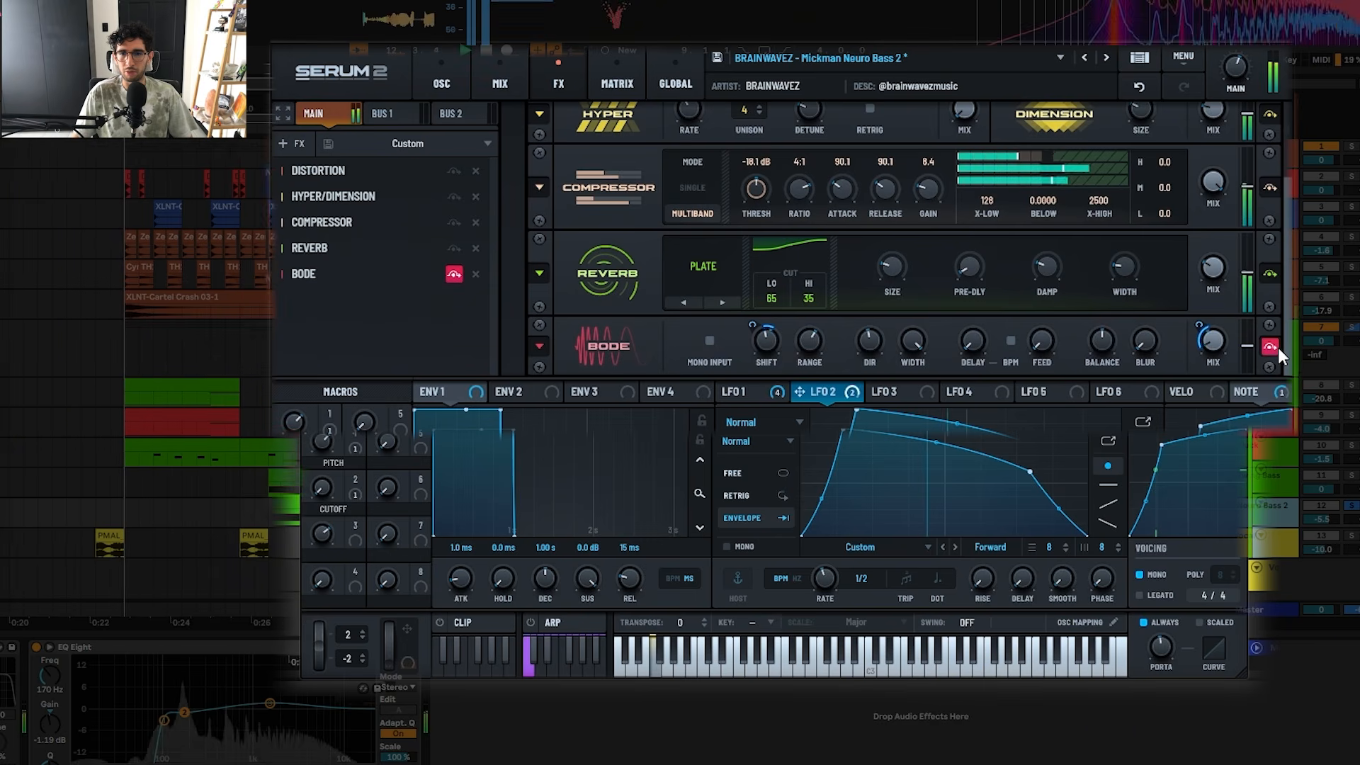
- Turn on Overdrive on the Neuro Bass 2 track, check EQ Eight's band 3 and play the bass clip
{"action": "scroll", "coordinate": [900, 241], "scroll_direction": "up", "scroll_amount": 2}
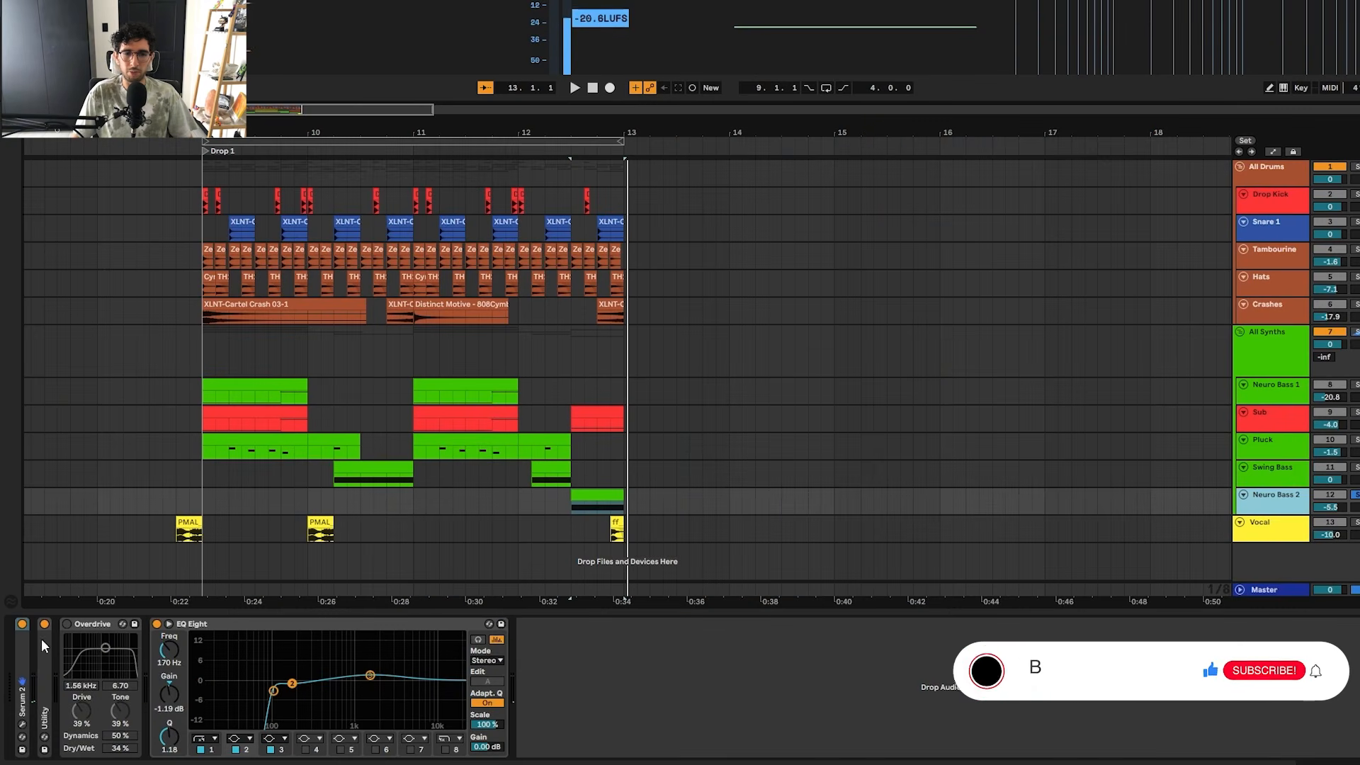
{"action": "left_click", "coordinate": [66, 626]}
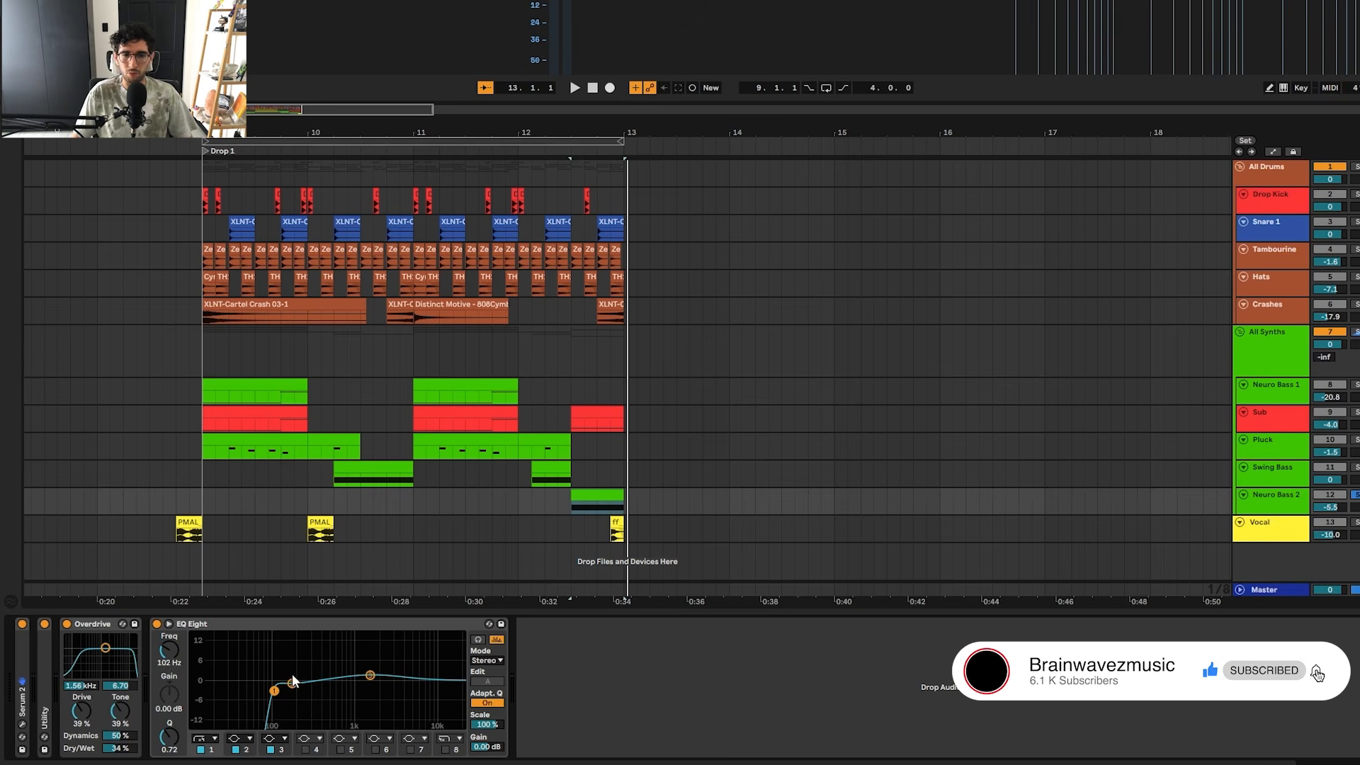
{"action": "left_click", "coordinate": [371, 676]}
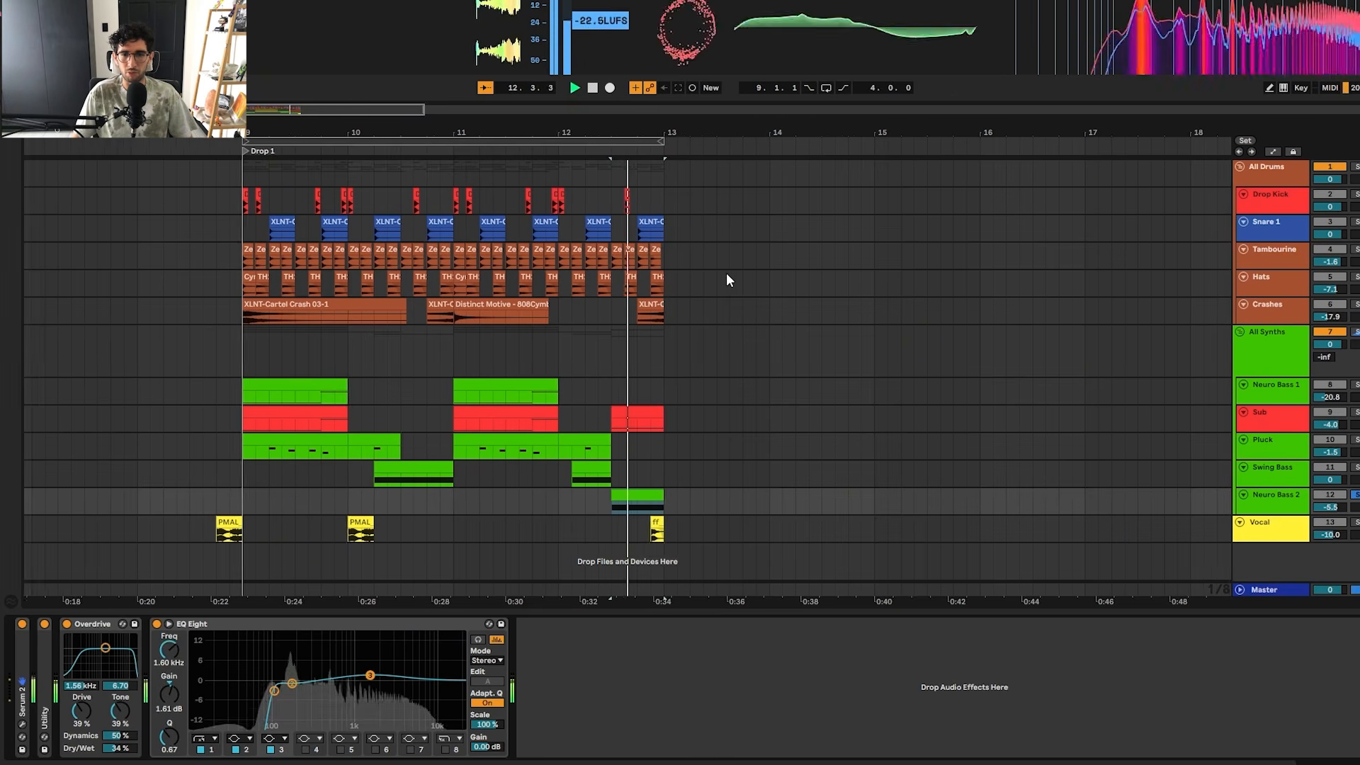
{"action": "key", "text": "space"}
- Play the full drop with all tracks from just before bar 9, and stop playback
{"action": "left_click", "coordinate": [185, 316]}
{"action": "key", "text": "space"}
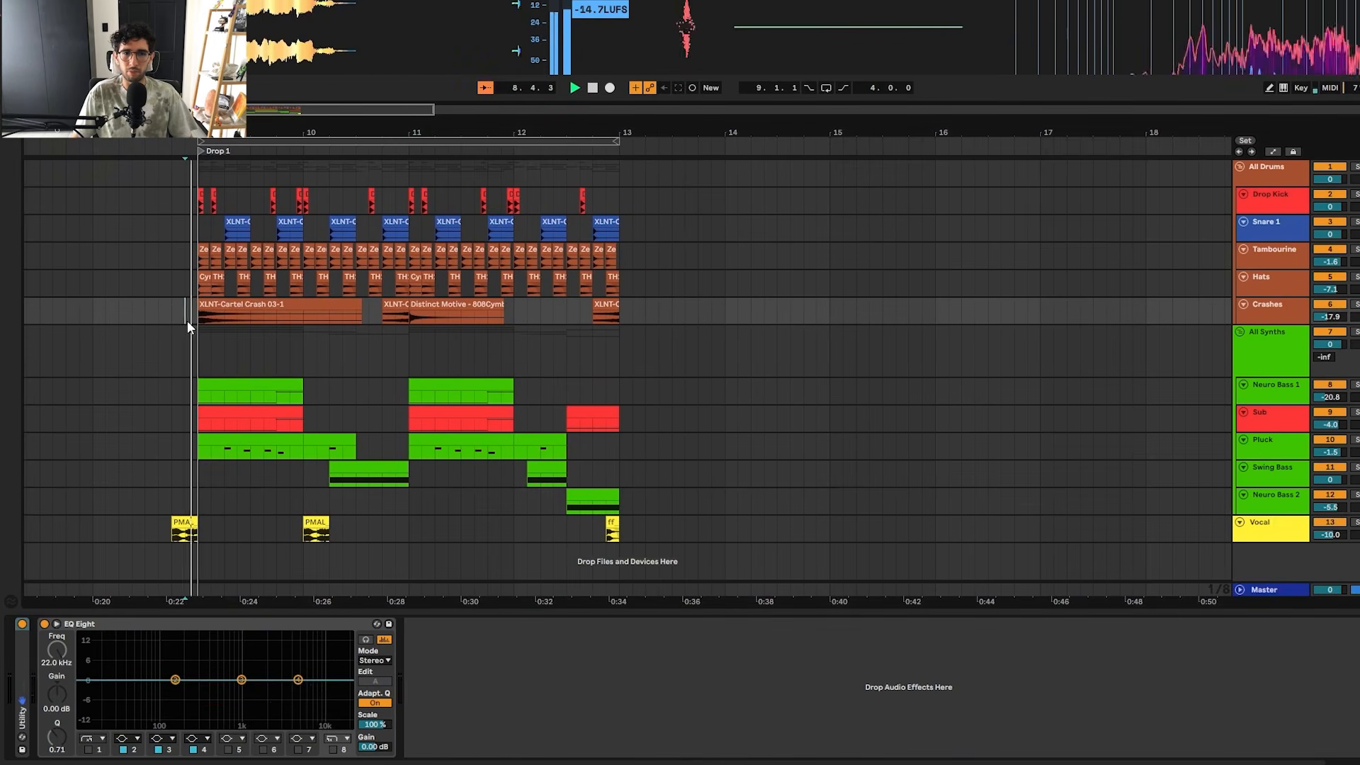
{"action": "left_click", "coordinate": [202, 179]}
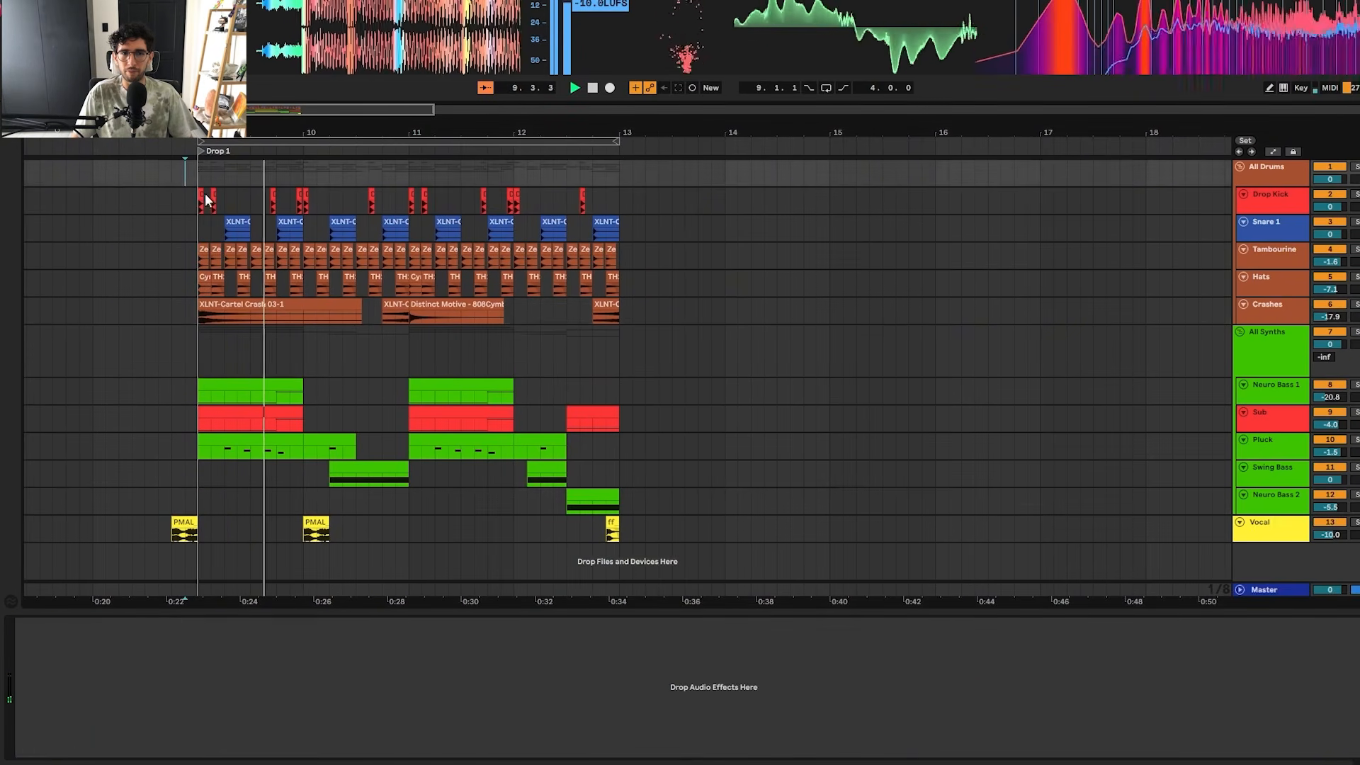
{"action": "left_click", "coordinate": [343, 394]}
{"action": "left_click", "coordinate": [357, 367]}
{"action": "key", "text": "space"}
- Enlarge the Snare 1 track at the start of the drop and select its first clip at bar 9.2
{"action": "left_click", "coordinate": [269, 230]}
{"action": "scroll", "coordinate": [283, 241], "scroll_direction": "up", "scroll_amount": 3}
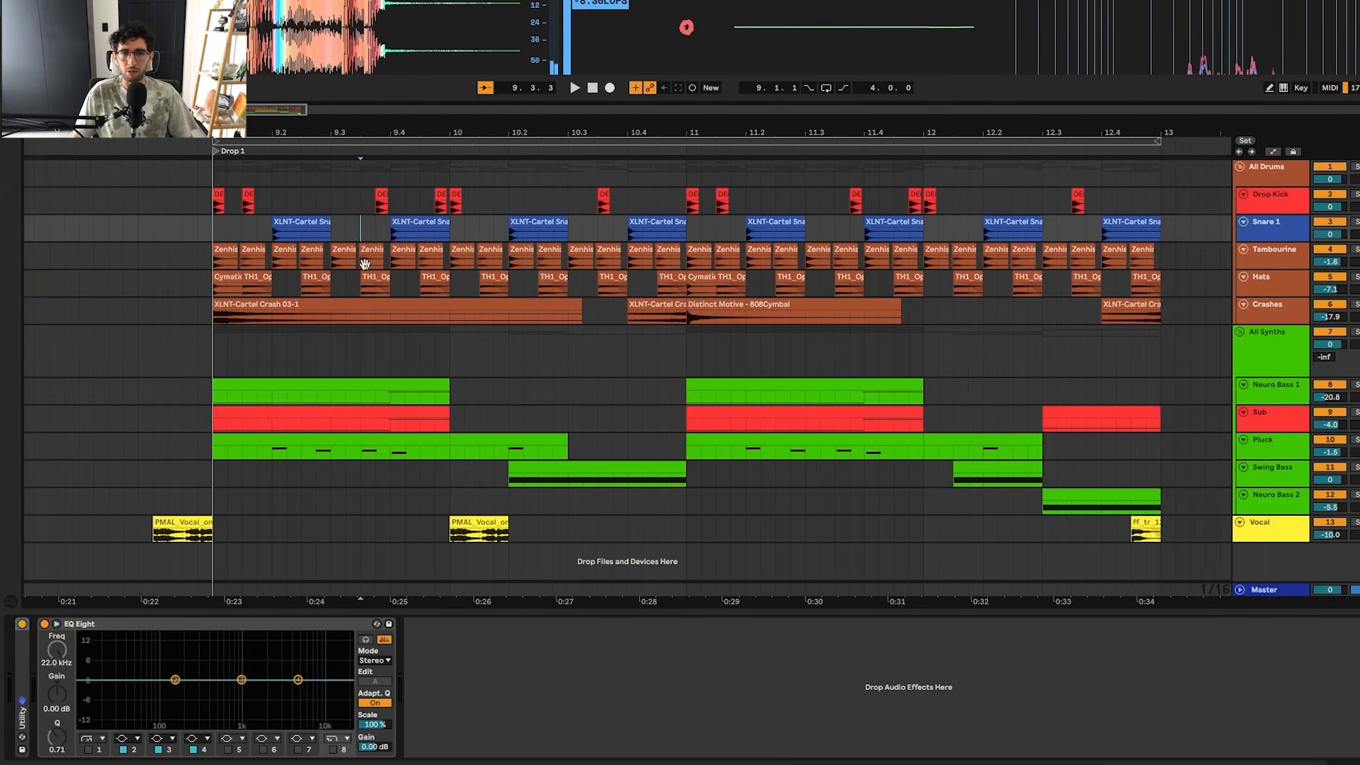
{"action": "scroll", "coordinate": [364, 262], "scroll_direction": "left", "scroll_amount": 3}
{"action": "key", "text": "plus"}
{"action": "left_click", "coordinate": [280, 200]}
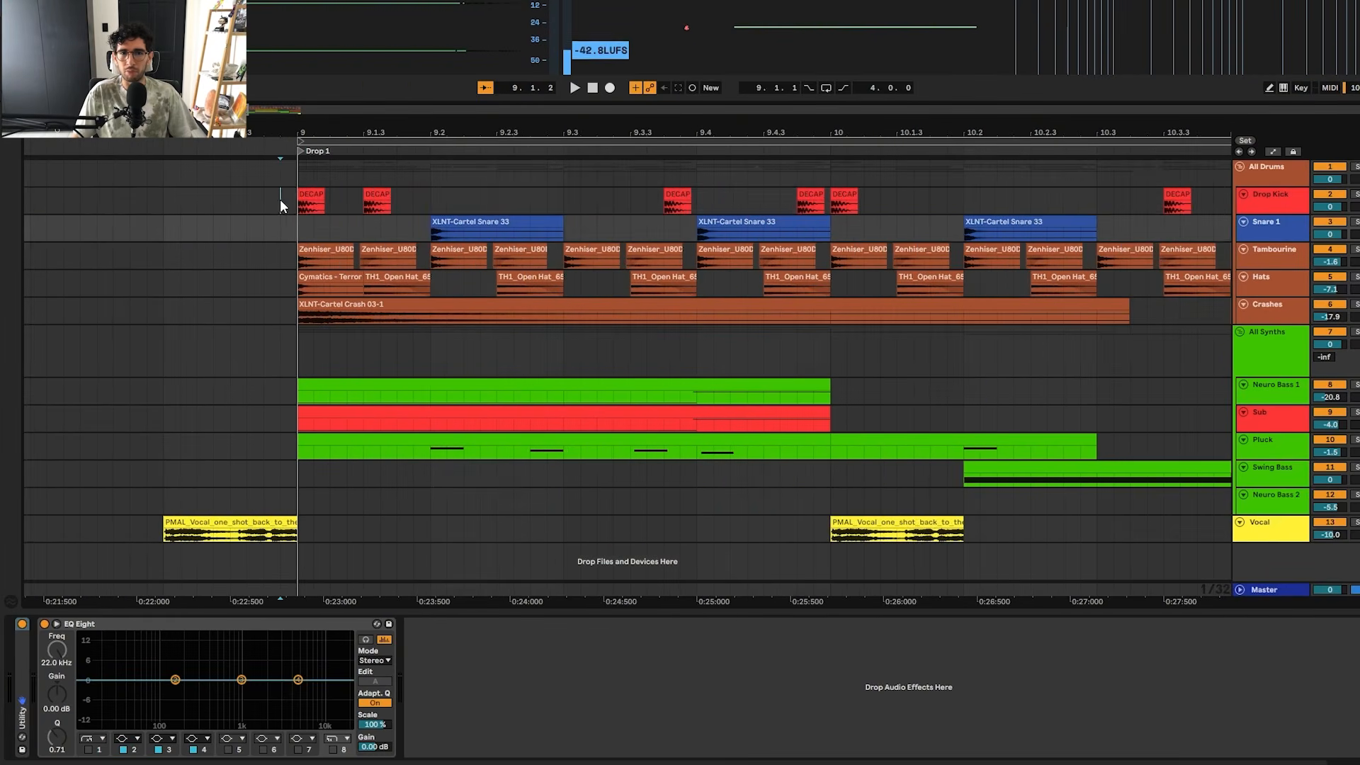
{"action": "key", "text": "minus"}
{"action": "left_click_drag", "start_coordinate": [1294, 214], "coordinate": [1282, 358]}
{"action": "scroll", "coordinate": [385, 261], "scroll_direction": "up", "scroll_amount": 3}
{"action": "scroll", "coordinate": [320, 216], "scroll_direction": "down", "scroll_amount": 3}
{"action": "left_click", "coordinate": [312, 219]}
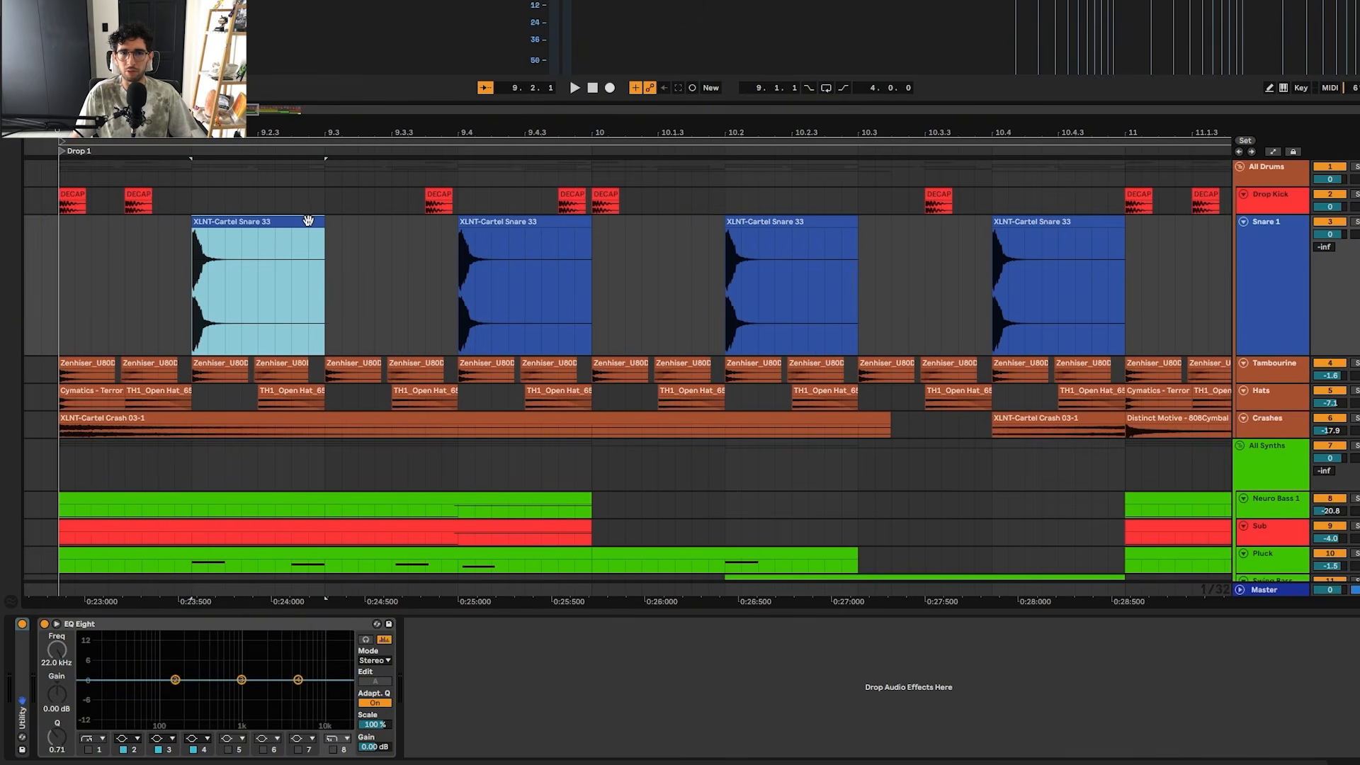
- Solo the Snare 1 track and play it from the start of the drop
{"action": "scroll", "coordinate": [219, 240], "scroll_direction": "left", "scroll_amount": 5}
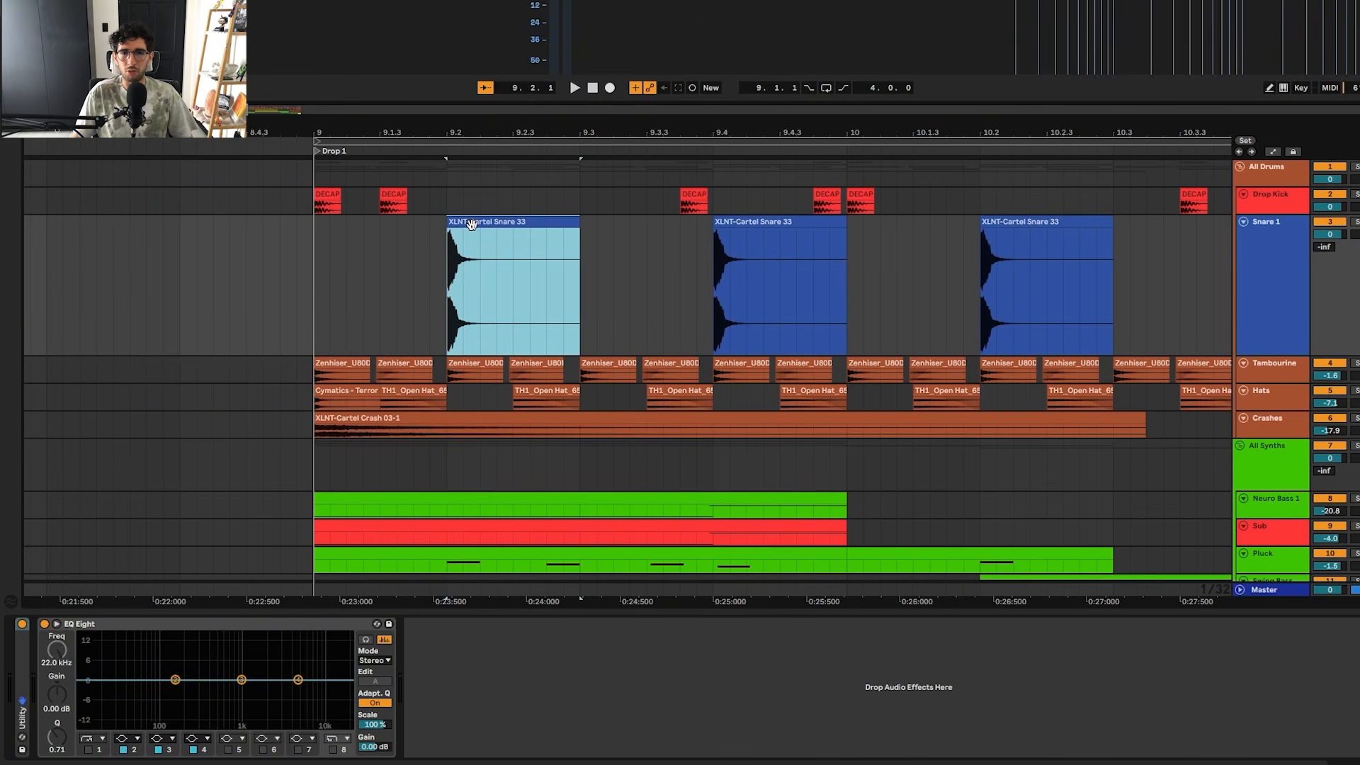
{"action": "left_click", "coordinate": [783, 222]}
{"action": "left_click", "coordinate": [363, 228]}
{"action": "left_click", "coordinate": [496, 229]}
{"action": "key", "text": "s"}
{"action": "key", "text": "space"}
{"action": "left_click", "coordinate": [504, 219]}
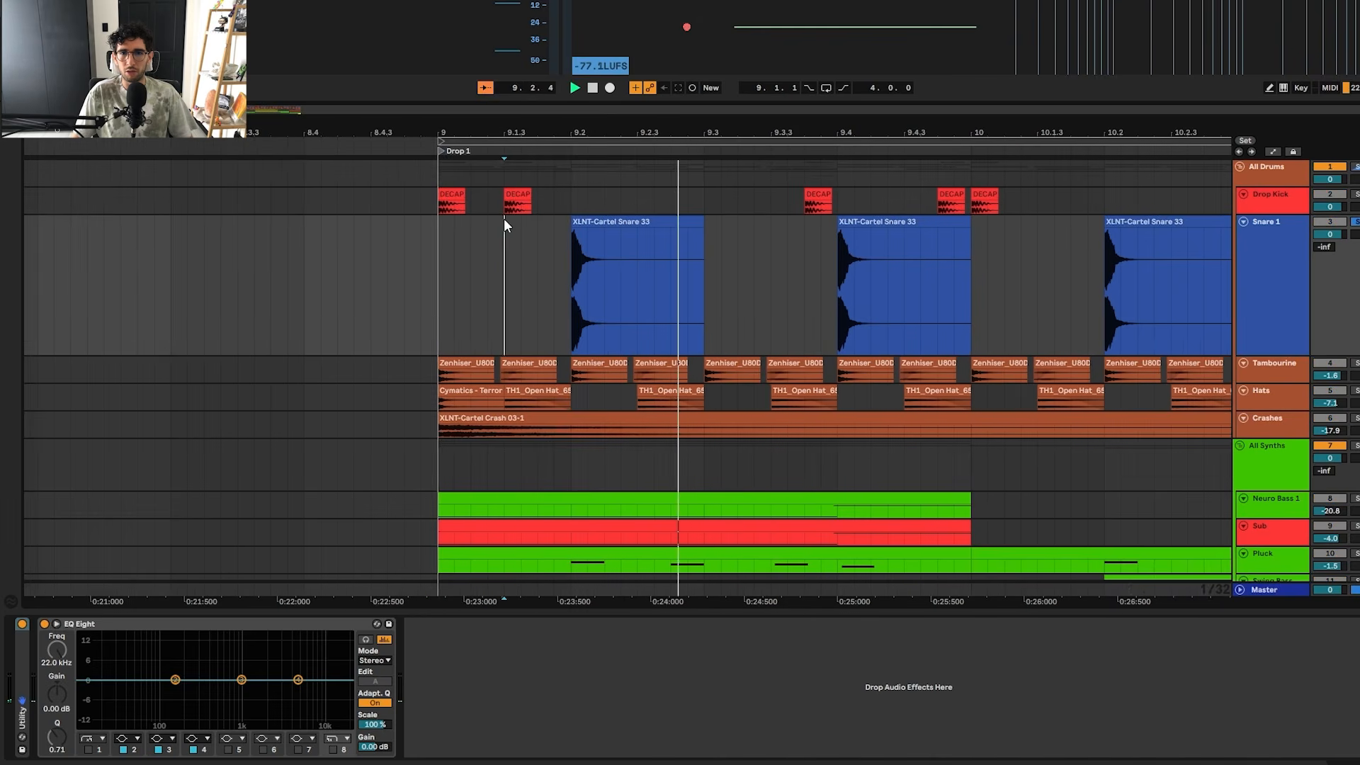
{"action": "key", "text": "space"}
{"action": "key", "text": "space"}
- Select the second snare clip at bar 9.4 and stop playback
{"action": "left_click", "coordinate": [805, 221]}
{"action": "scroll", "coordinate": [806, 220], "scroll_direction": "down", "scroll_amount": 3}
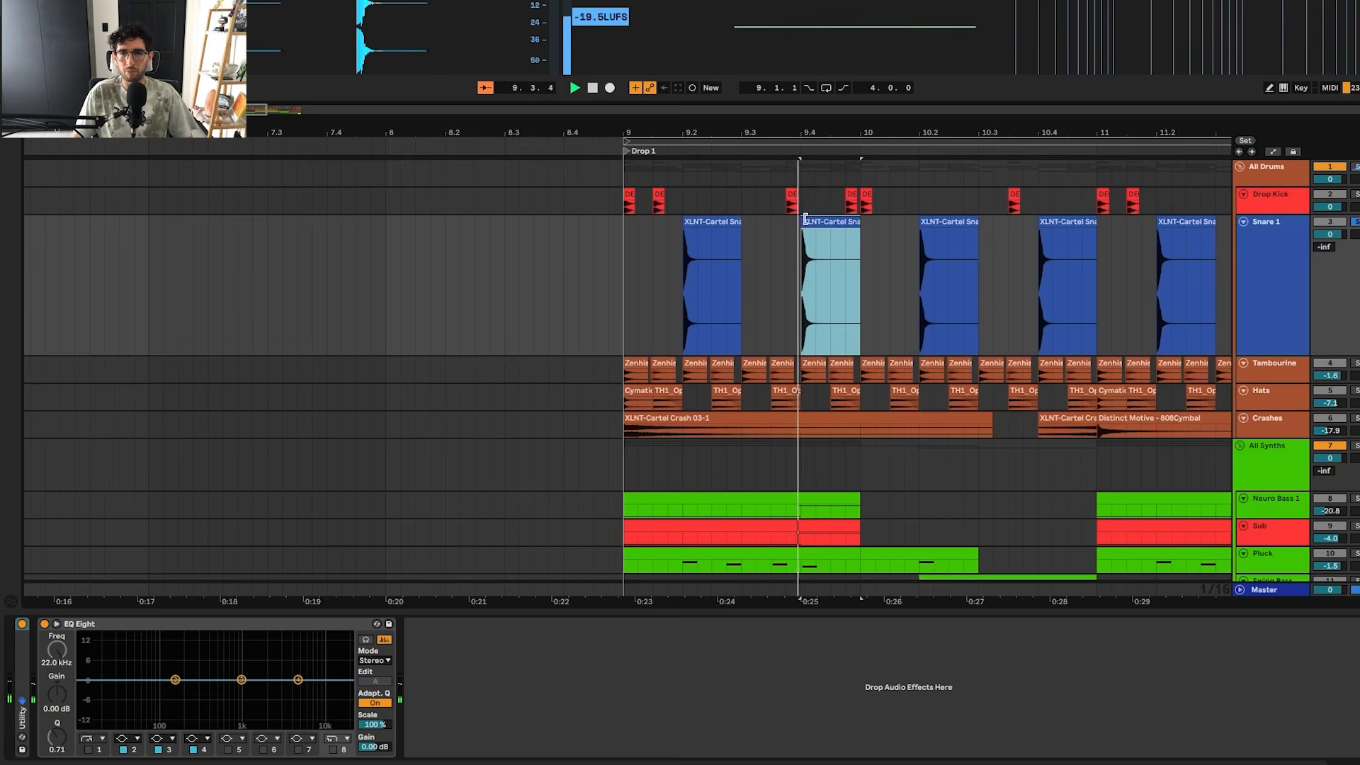
{"action": "key", "text": "space"}
{"action": "scroll", "coordinate": [846, 218], "scroll_direction": "up", "scroll_amount": 3}
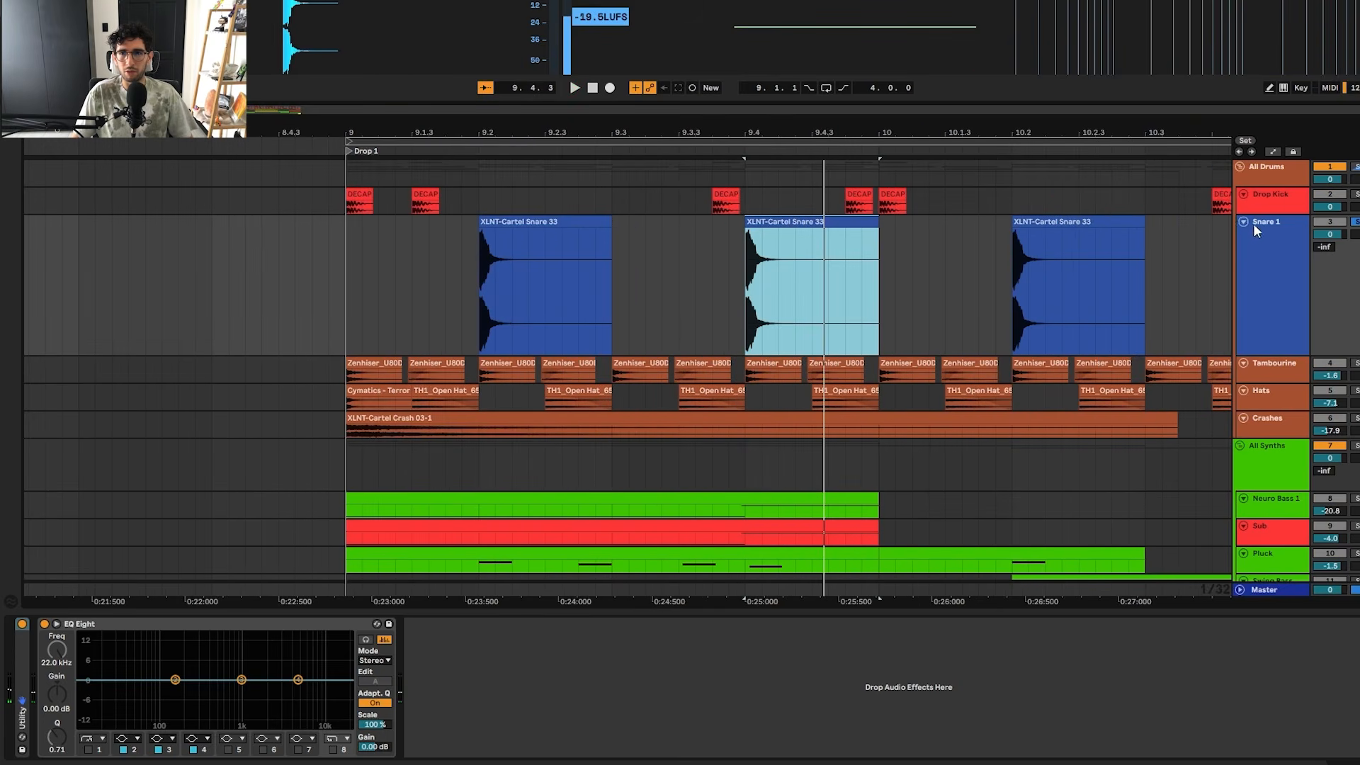
- Solo the All Drums group and play it from just before the drop
{"action": "left_click", "coordinate": [367, 199]}
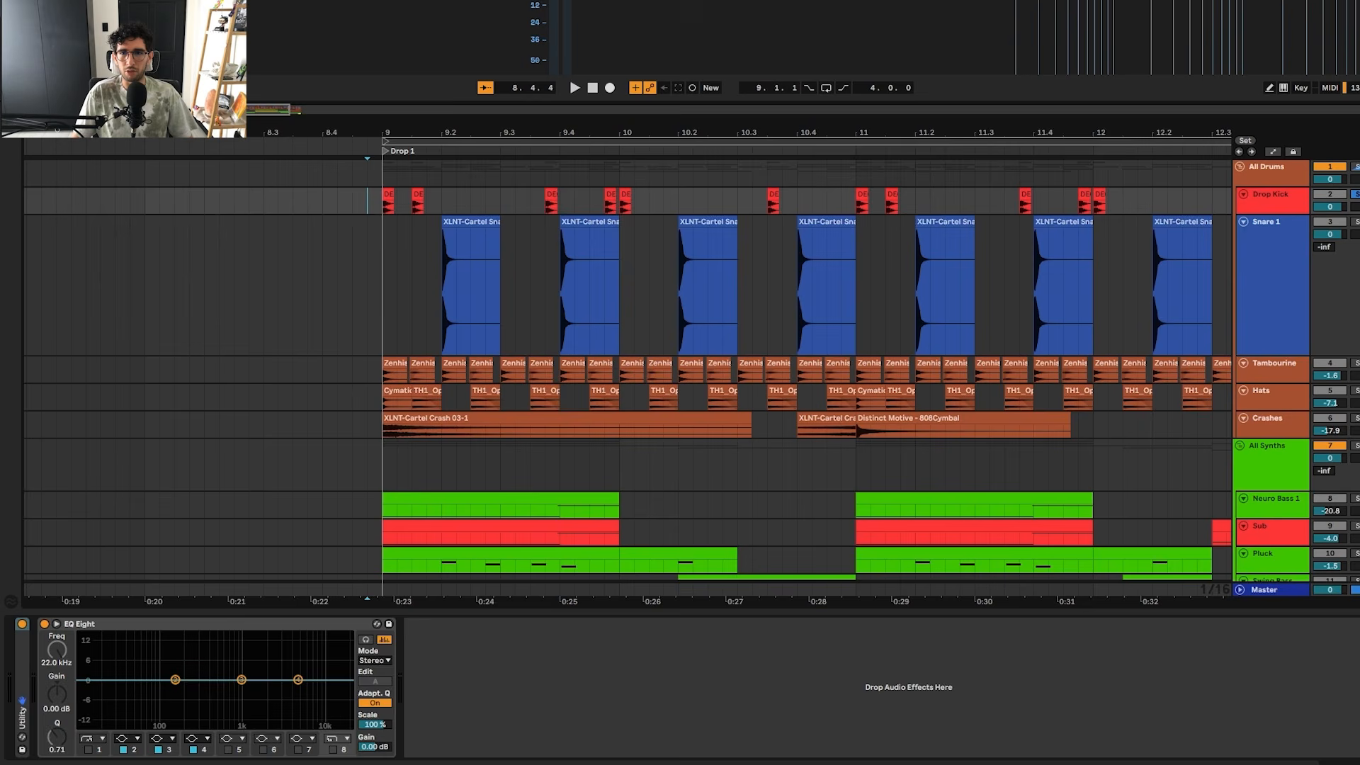
{"action": "left_click", "coordinate": [1273, 168]}
{"action": "key", "text": "s"}
{"action": "key", "text": "space"}
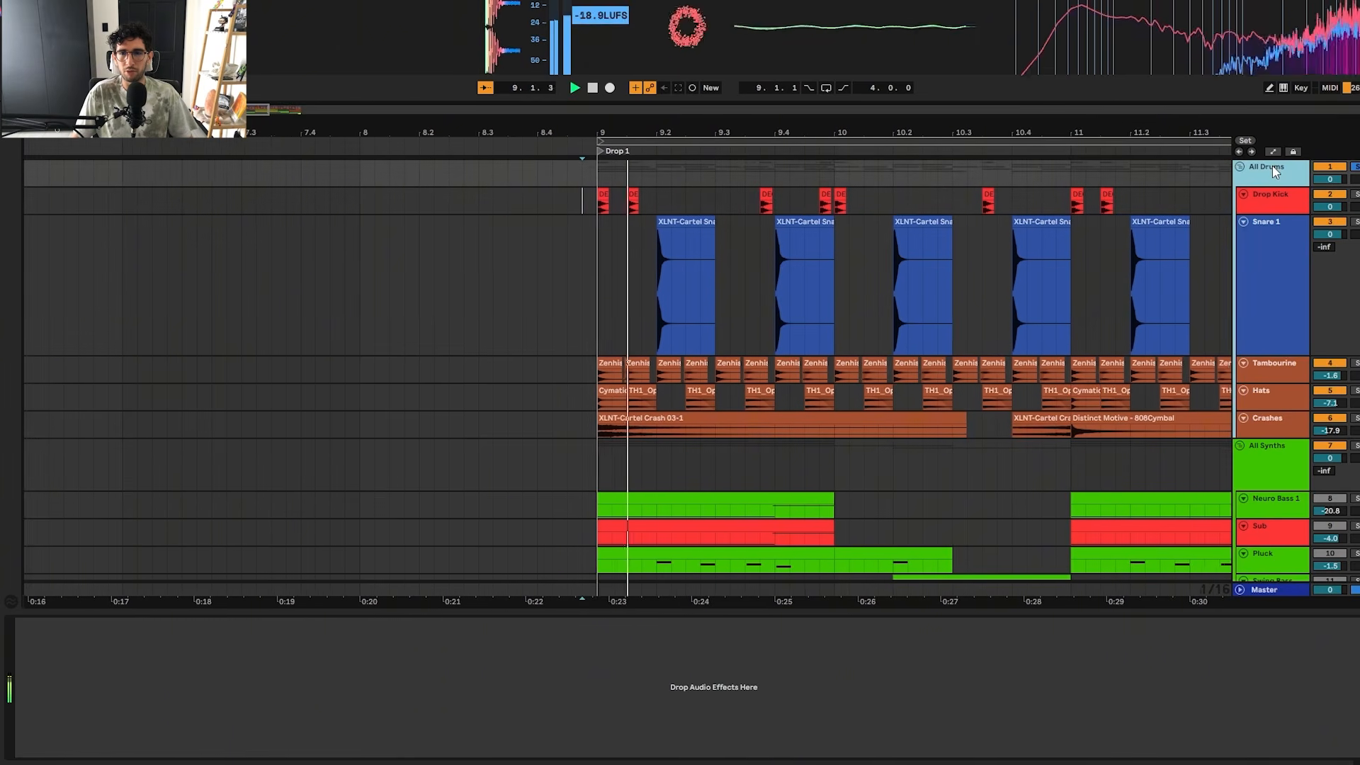
- Stop the drum playback, enlarge the Tambourine track and place the insertion marker on it at bar 8.4
{"action": "left_click", "coordinate": [1277, 252]}
{"action": "left_click", "coordinate": [1275, 374]}
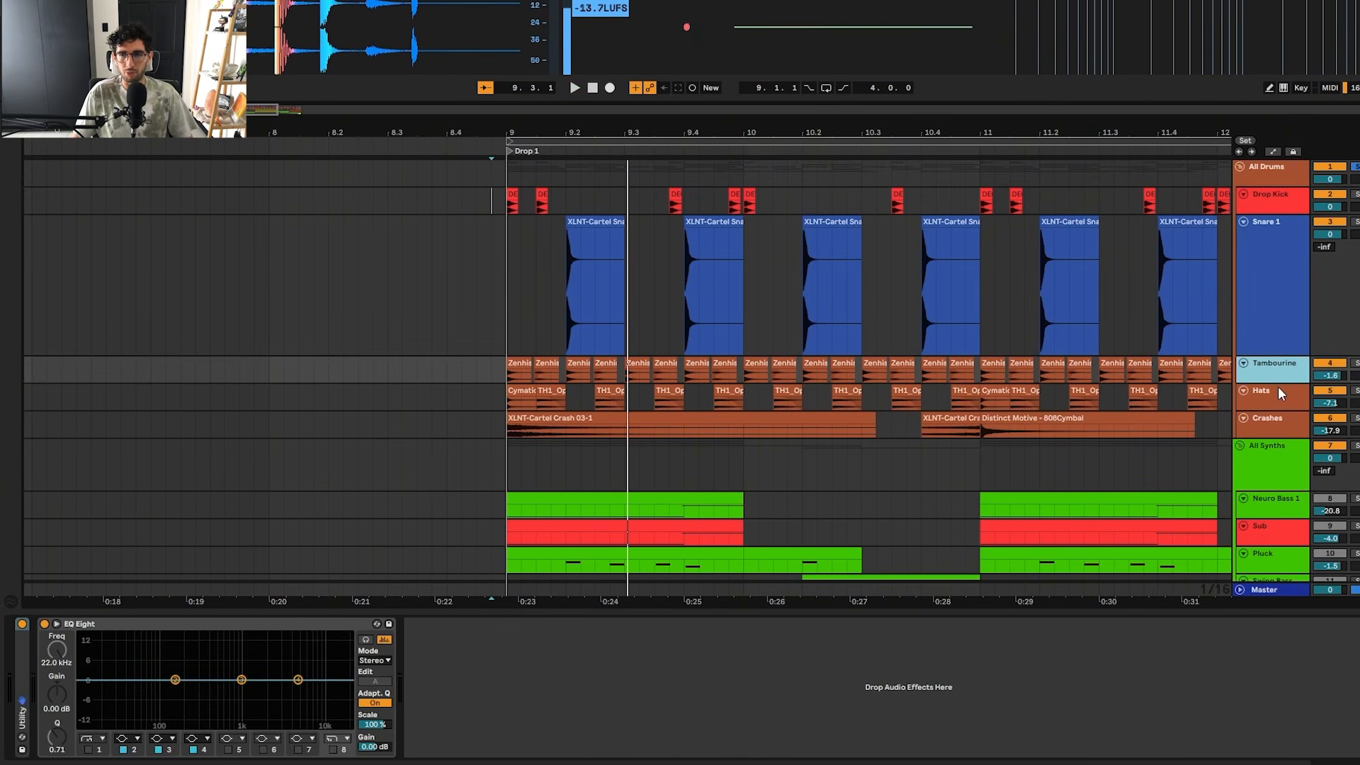
{"action": "left_click_drag", "start_coordinate": [1279, 384], "coordinate": [1278, 421]}
{"action": "left_click", "coordinate": [453, 384]}
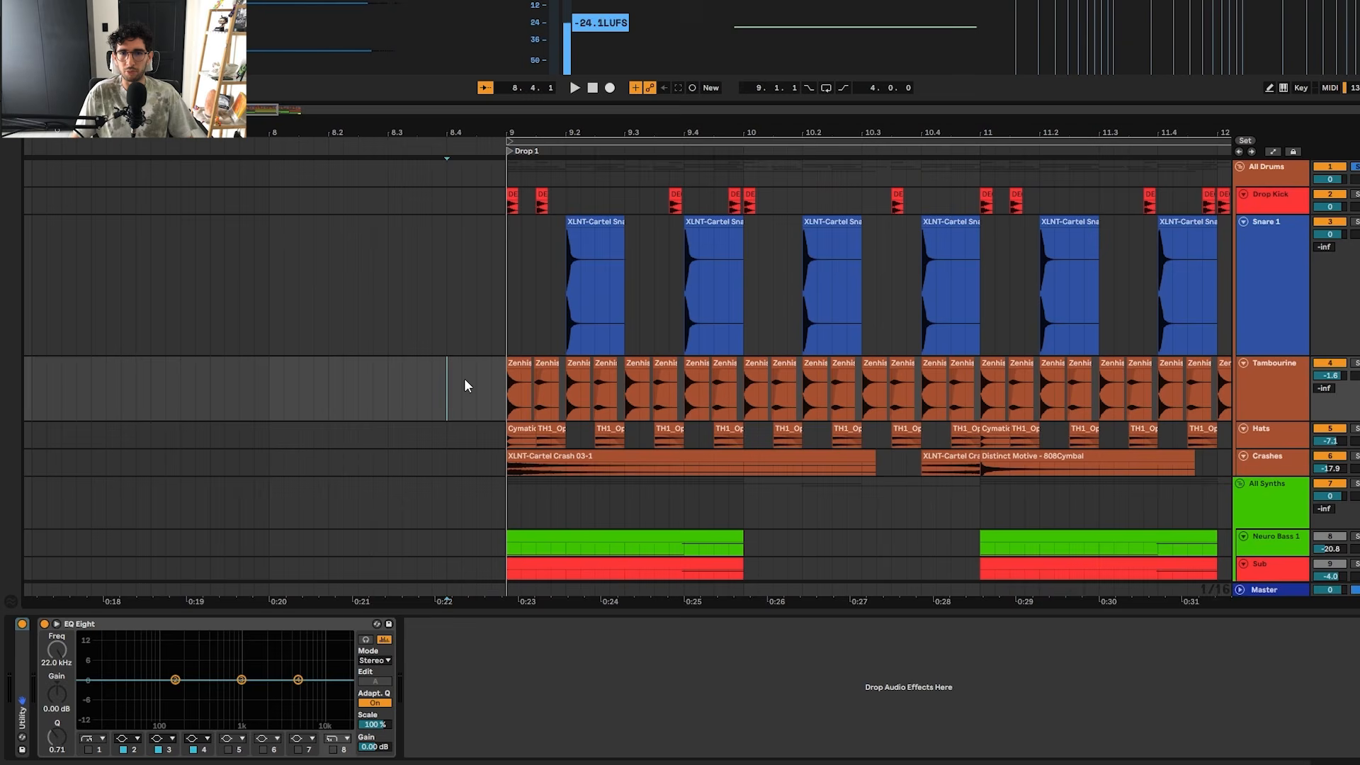
- Solo the Tambourine track and play it from its first clip at the start of the drop
{"action": "left_click", "coordinate": [519, 363]}
{"action": "key", "text": "s"}
{"action": "key", "text": "space"}
{"action": "left_click_drag", "start_coordinate": [659, 360], "coordinate": [471, 361]}
{"action": "scroll", "coordinate": [471, 362], "scroll_direction": "up", "scroll_amount": 3}
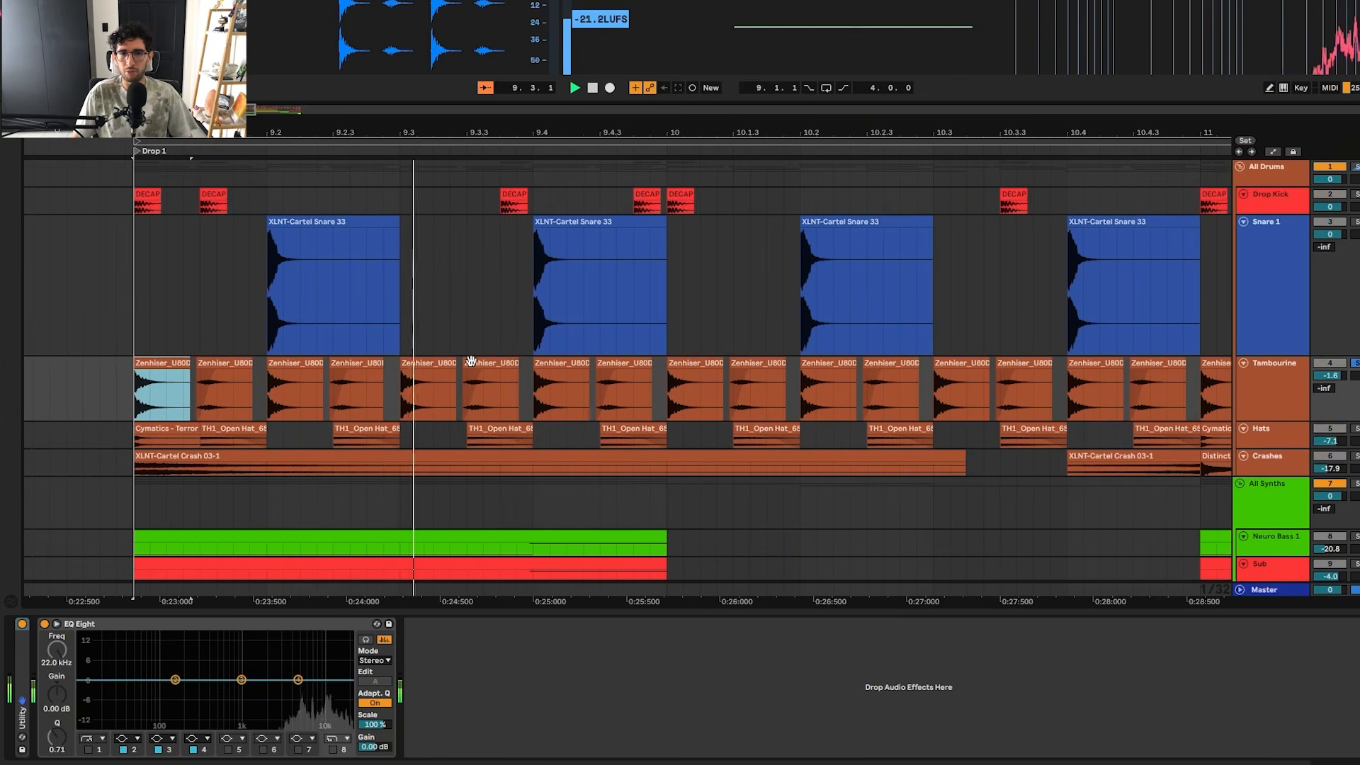
{"action": "scroll", "coordinate": [471, 361], "scroll_direction": "up", "scroll_amount": 3}
{"action": "scroll", "coordinate": [471, 361], "scroll_direction": "down", "scroll_amount": 3}
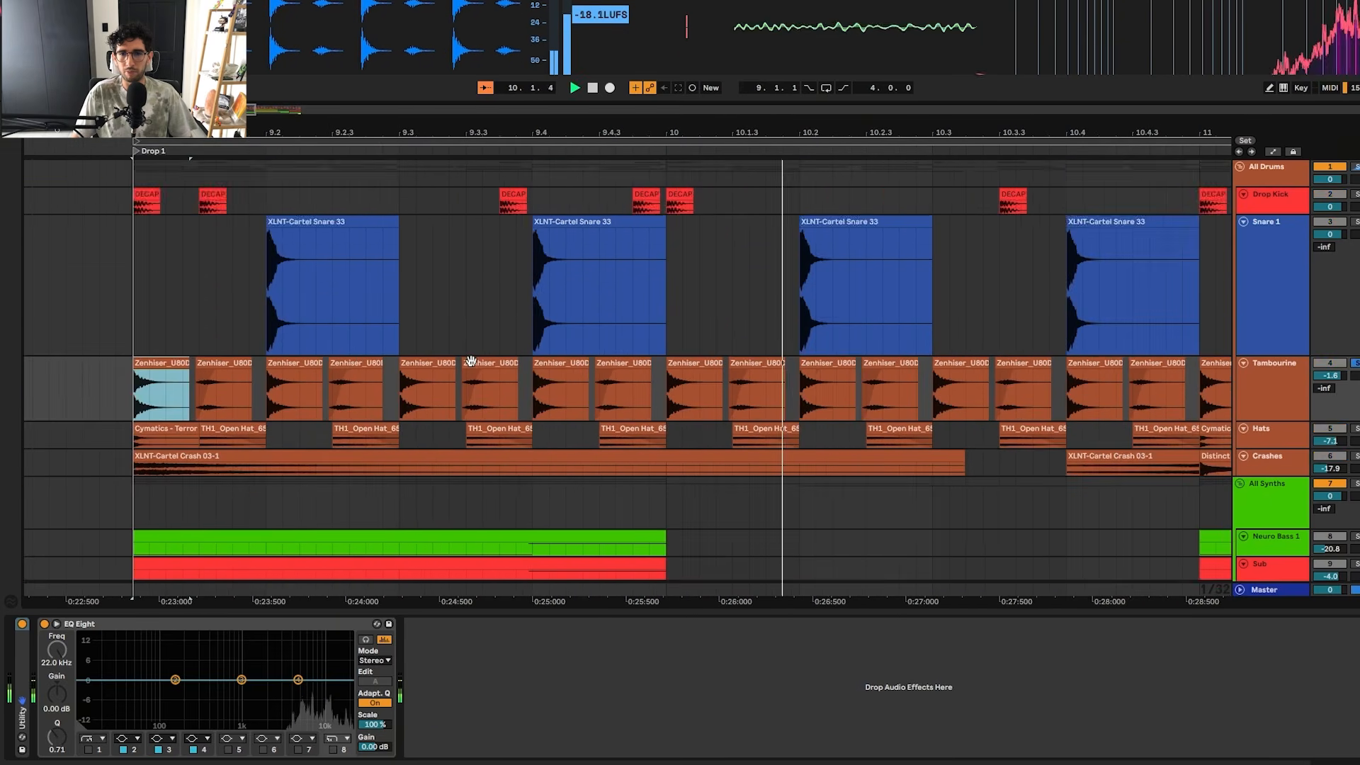
{"action": "scroll", "coordinate": [471, 361], "scroll_direction": "down", "scroll_amount": 3}
{"action": "key", "text": "space"}
- Solo the Hats track and play it from its first clip at the start of the drop
{"action": "left_click", "coordinate": [156, 347]}
{"action": "left_click", "coordinate": [158, 342]}
{"action": "key", "text": "s"}
{"action": "key", "text": "space"}
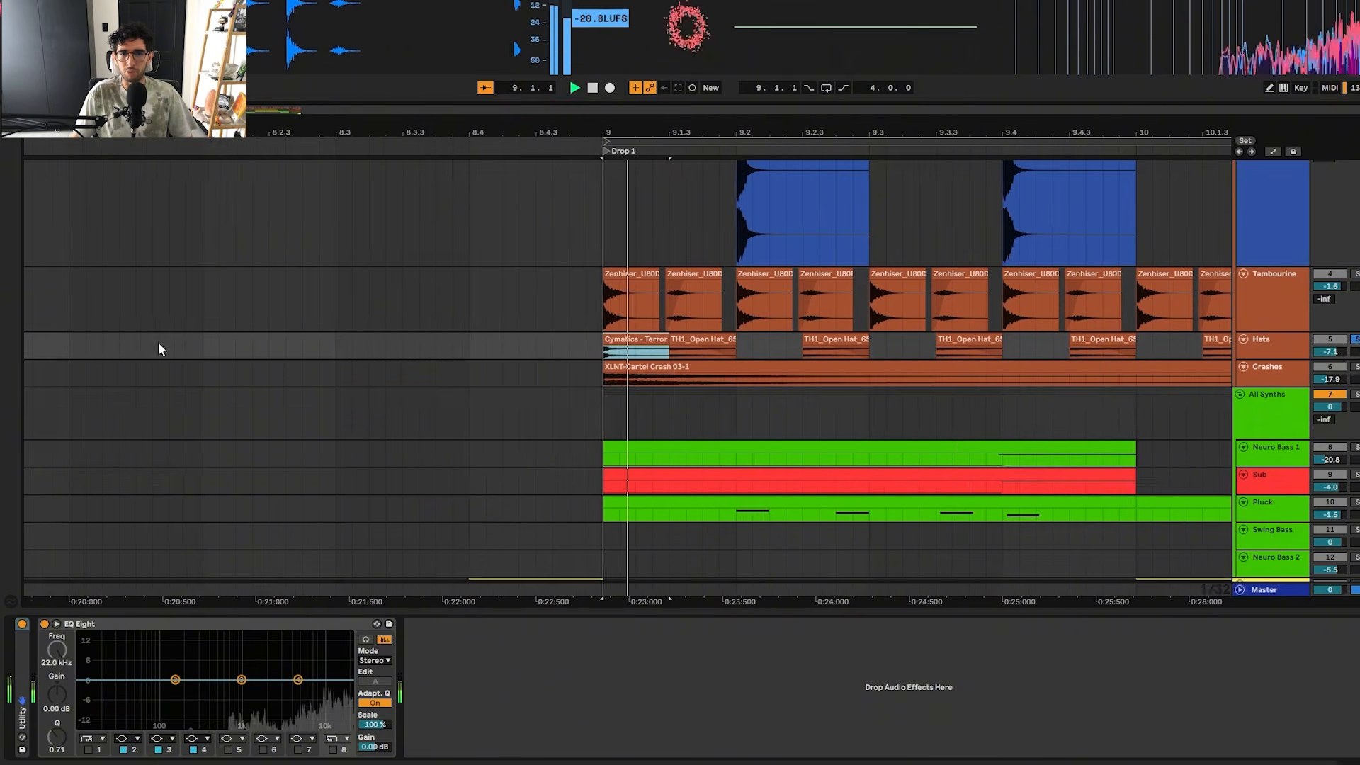
{"action": "scroll", "coordinate": [279, 337], "scroll_direction": "down", "scroll_amount": 3}
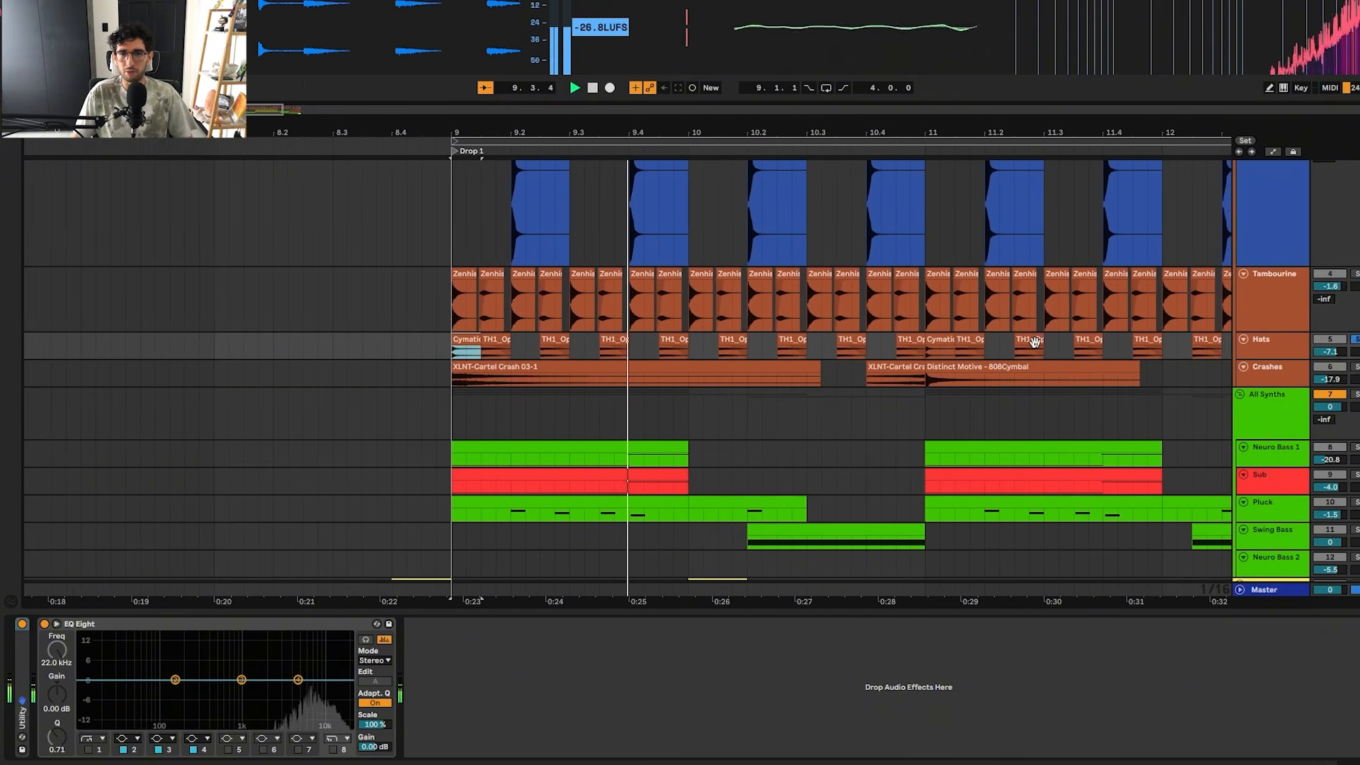
{"action": "key", "text": "space"}
- Solo the Crashes track and play its first crash and the 808Cymbal clip at bar 11
{"action": "left_click", "coordinate": [506, 372]}
{"action": "key", "text": "s"}
{"action": "key", "text": "space"}
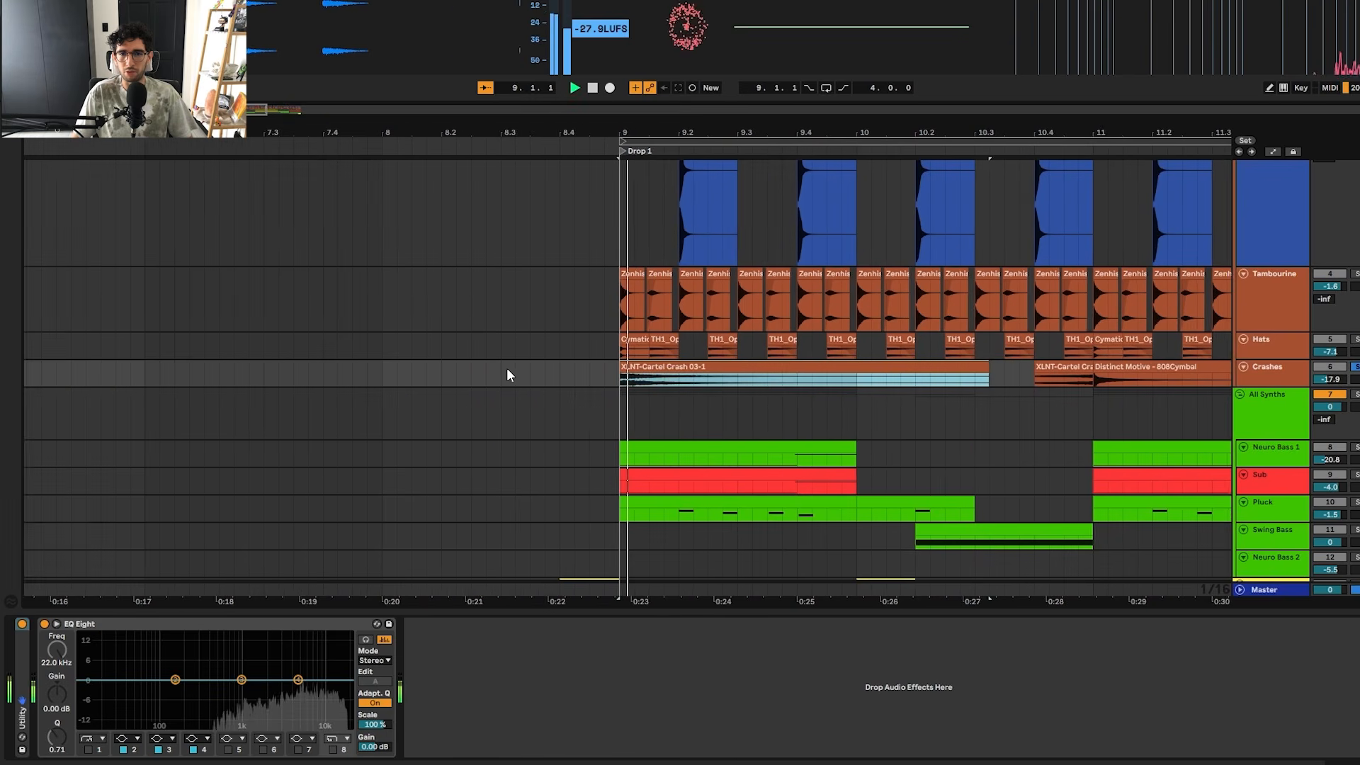
{"action": "left_click", "coordinate": [993, 367]}
{"action": "key", "text": "space"}
{"action": "key", "text": "space"}
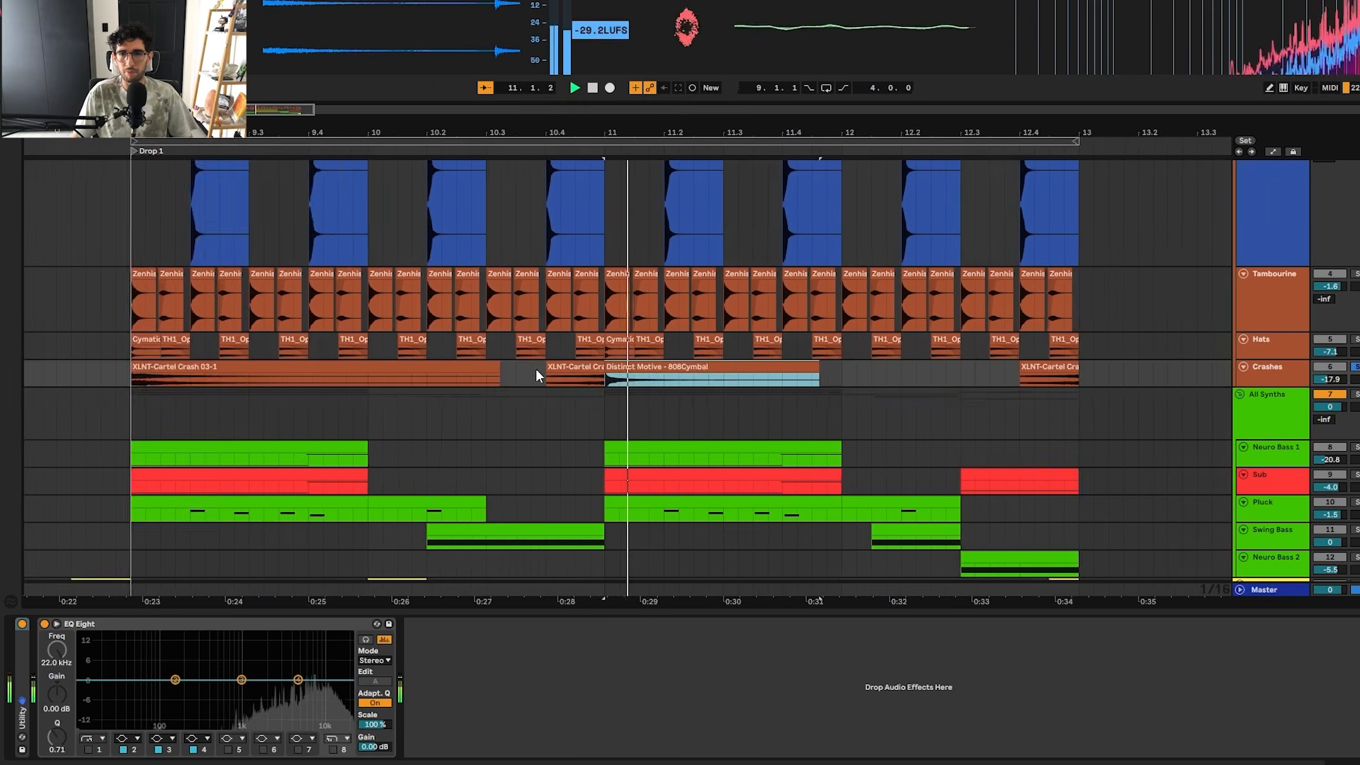
- Solo the Vocal track and play its clip at bar 10
{"action": "scroll", "coordinate": [536, 368], "scroll_direction": "down", "scroll_amount": 3}
{"action": "scroll", "coordinate": [505, 415], "scroll_direction": "down", "scroll_amount": 3}
{"action": "scroll", "coordinate": [541, 537], "scroll_direction": "up", "scroll_amount": 3}
{"action": "left_click", "coordinate": [483, 528]}
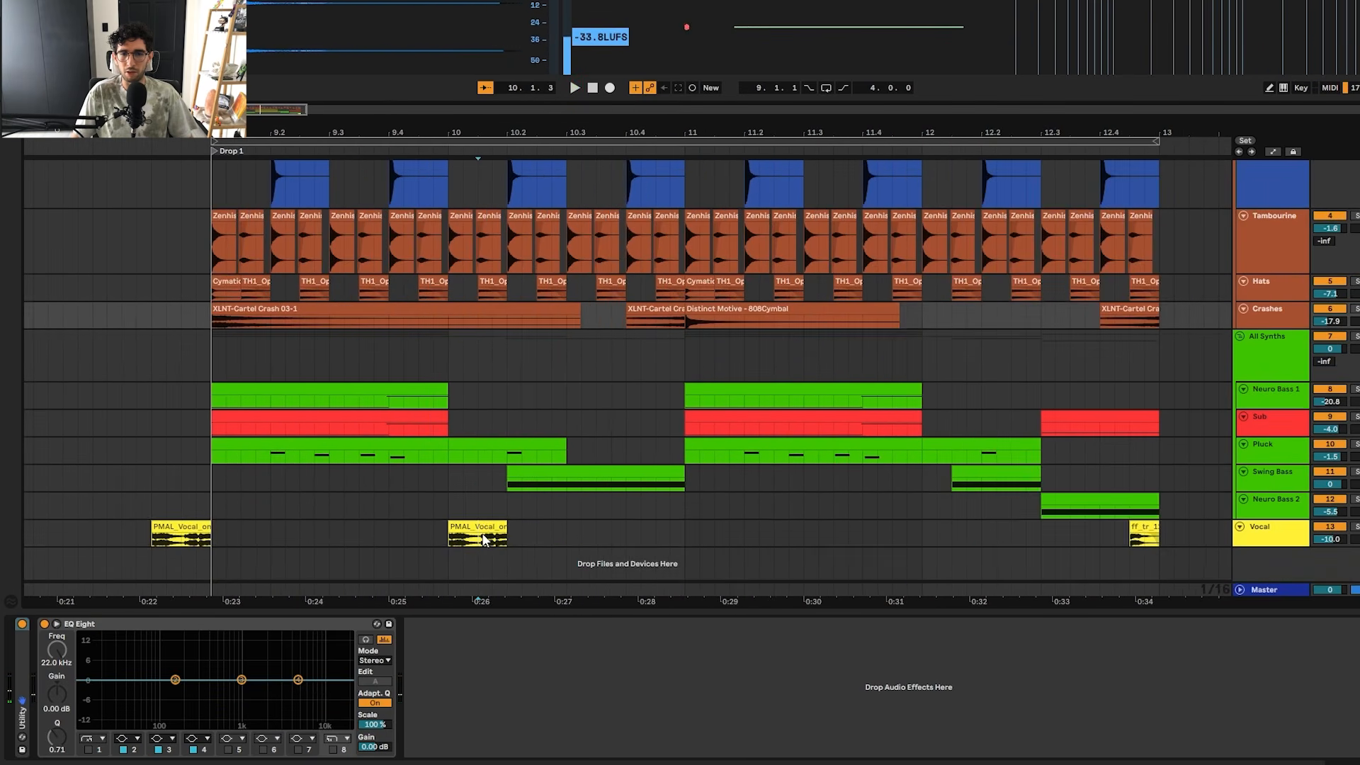
{"action": "key", "text": "s"}
{"action": "key", "text": "space"}
{"action": "scroll", "coordinate": [959, 551], "scroll_direction": "down", "scroll_amount": 3}
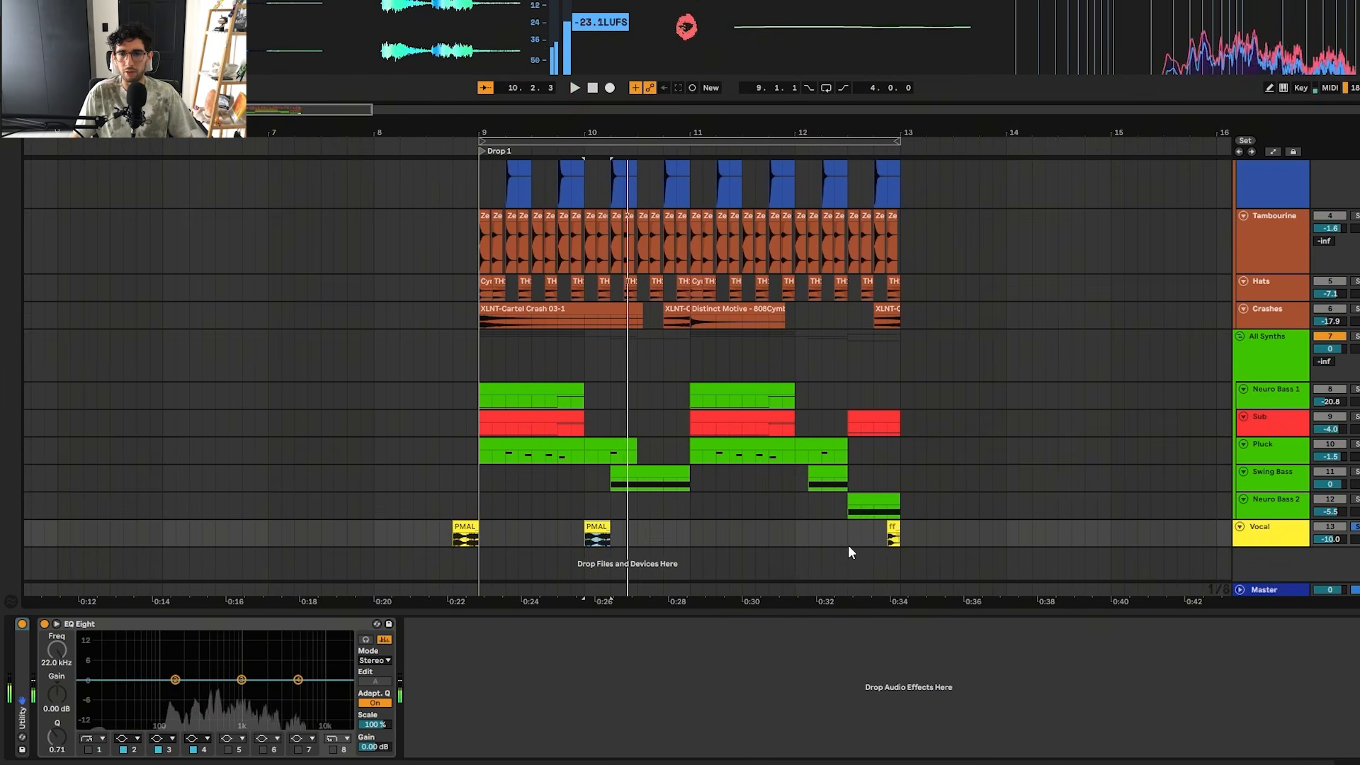
{"action": "key", "text": "space"}
- Play the last vocal clip at the end of the drop and unsolo the Vocal track
{"action": "left_click", "coordinate": [890, 529]}
{"action": "key", "text": "s"}
{"action": "key", "text": "space"}
{"action": "key", "text": "space"}
- Return the enlarged tracks to compact height and place the insertion marker at bar 9.2 on the Drop Kick track
{"action": "scroll", "coordinate": [252, 340], "scroll_direction": "up", "scroll_amount": 3}
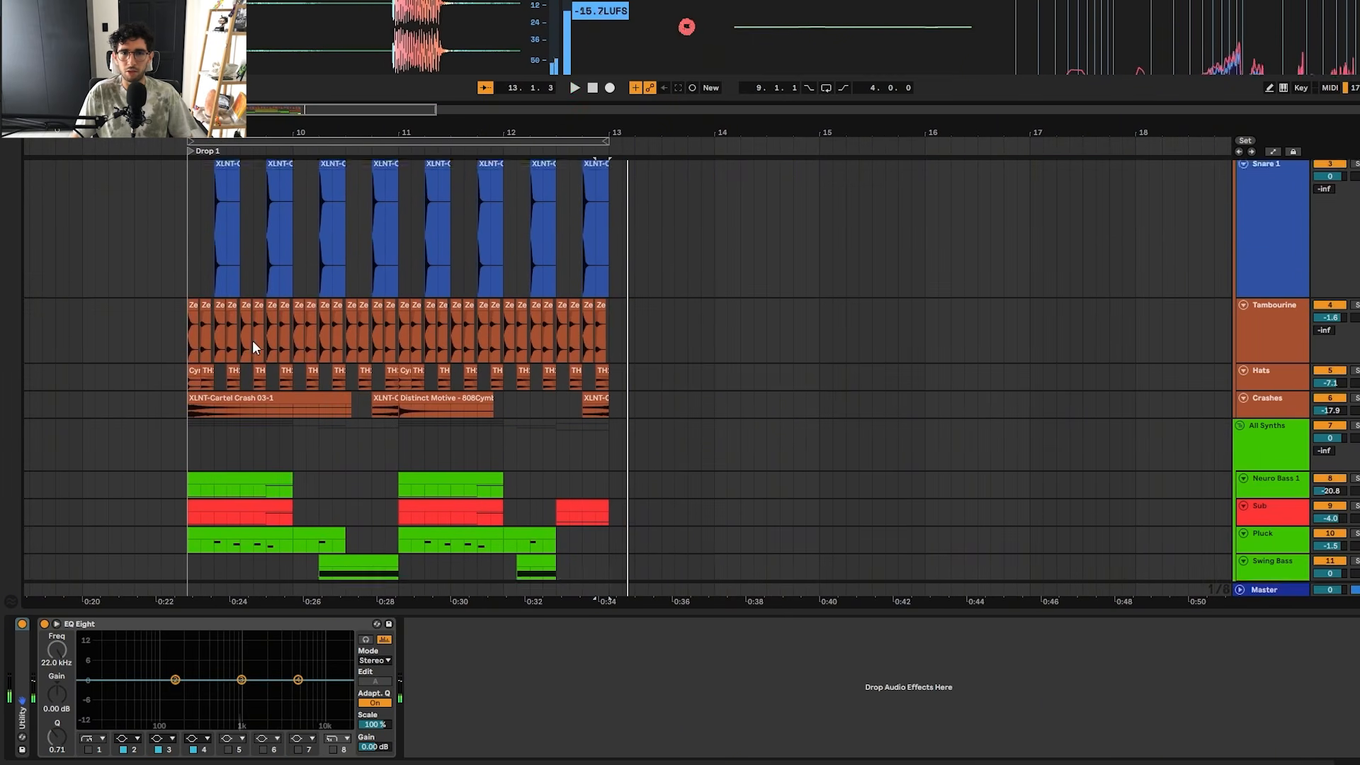
{"action": "scroll", "coordinate": [231, 355], "scroll_direction": "down", "scroll_amount": 1}
{"action": "left_click", "coordinate": [163, 308]}
{"action": "left_click", "coordinate": [205, 239]}
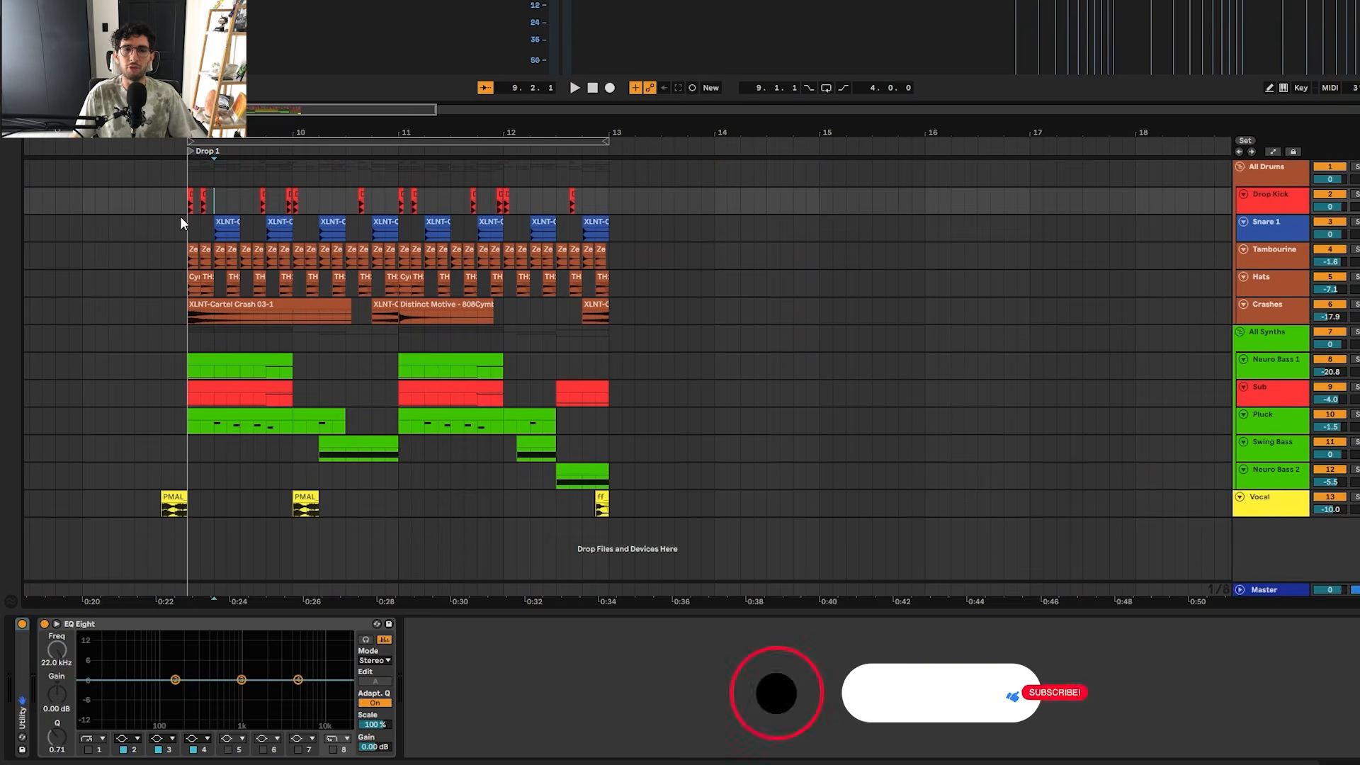